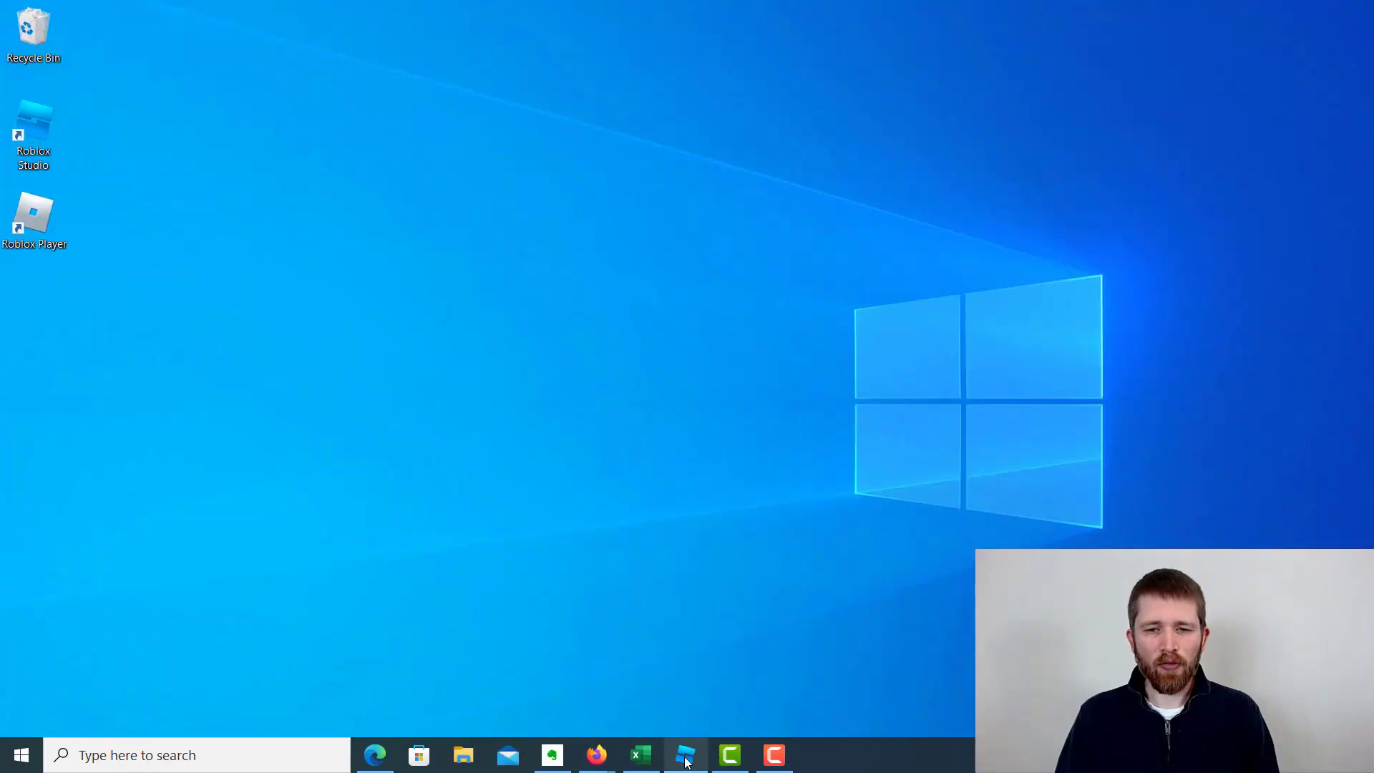
Step: Switch to Roblox Studio and insert an R15 Block Rig into the Village place with Rig Builder
left_click(685, 760)
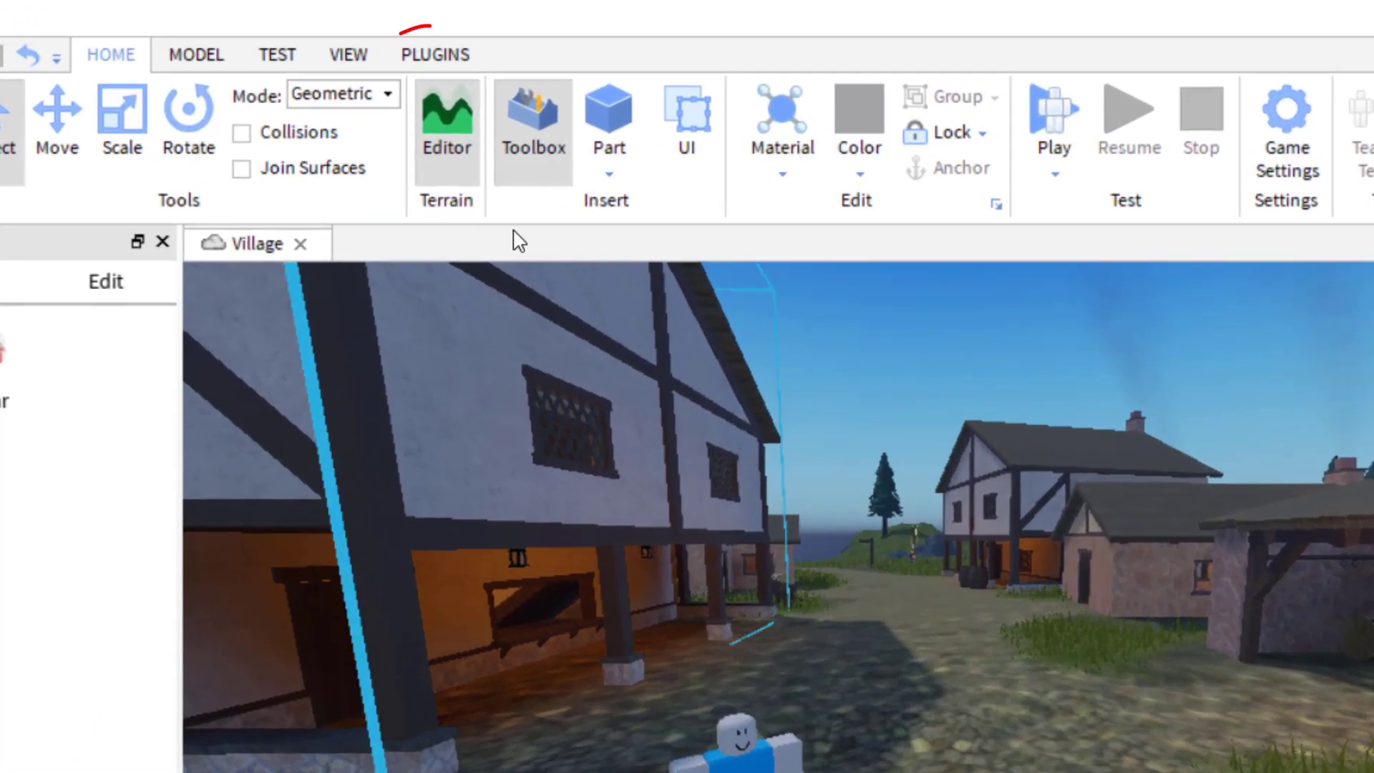
left_click(437, 57)
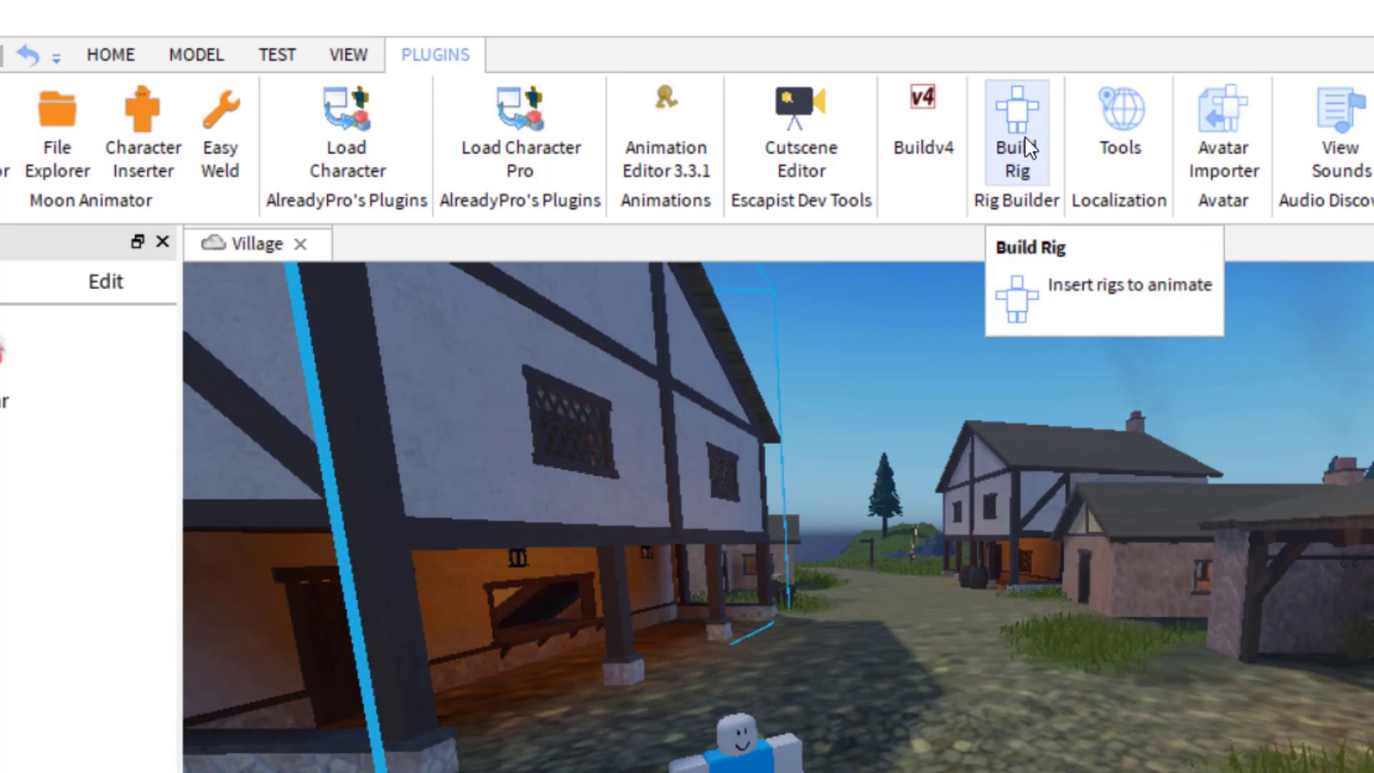
left_click(1036, 161)
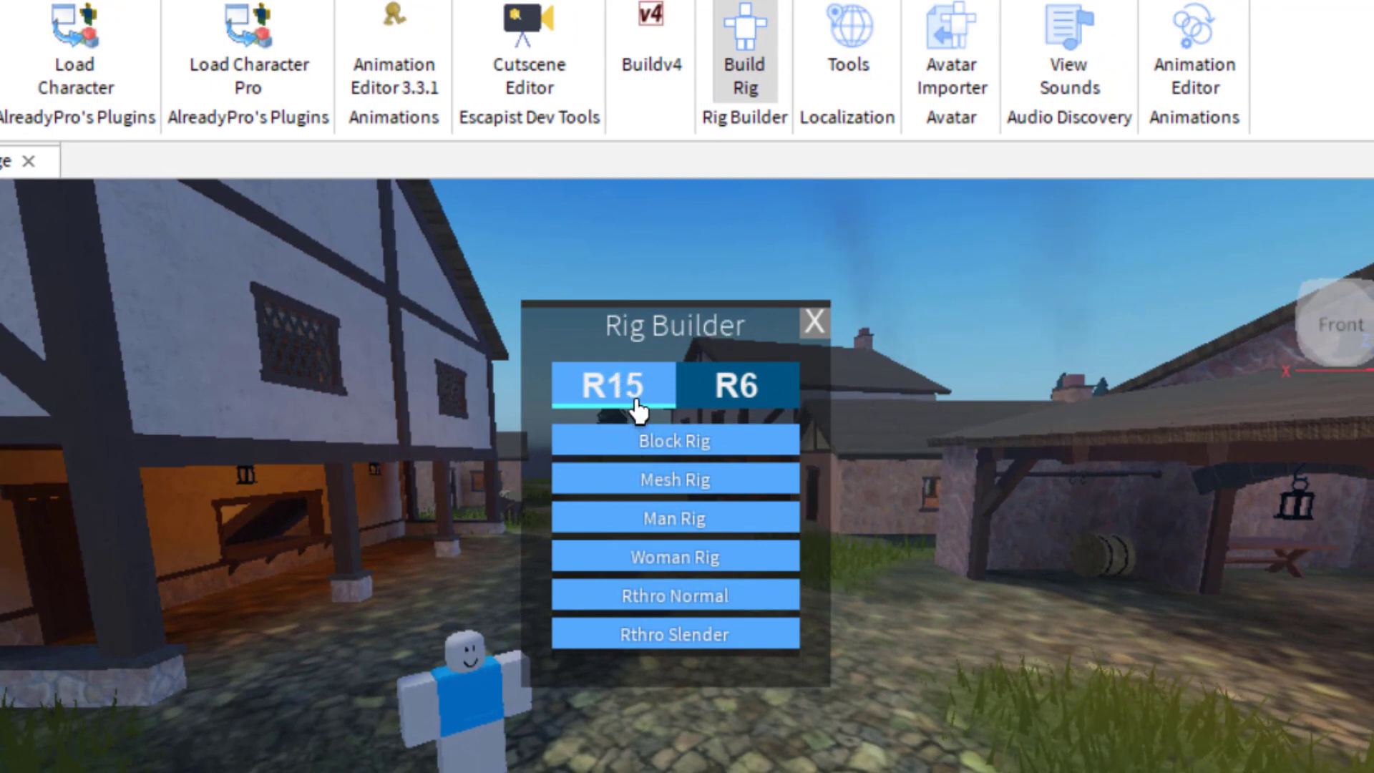
left_click(680, 453)
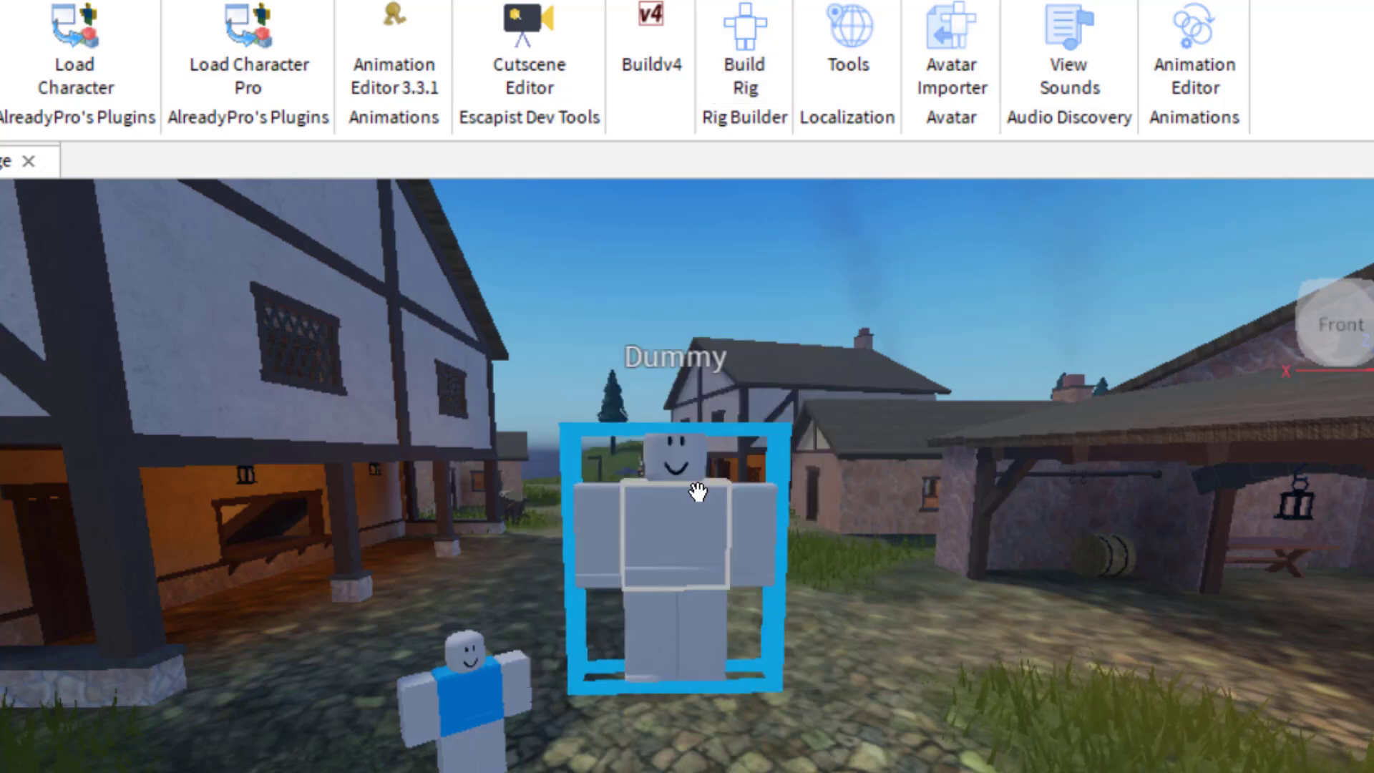
Step: Delete the old blue-torso dummy and move the new dummy into its place on the street by the timber house
left_click_drag(666, 491, 615, 770)
left_click(483, 704)
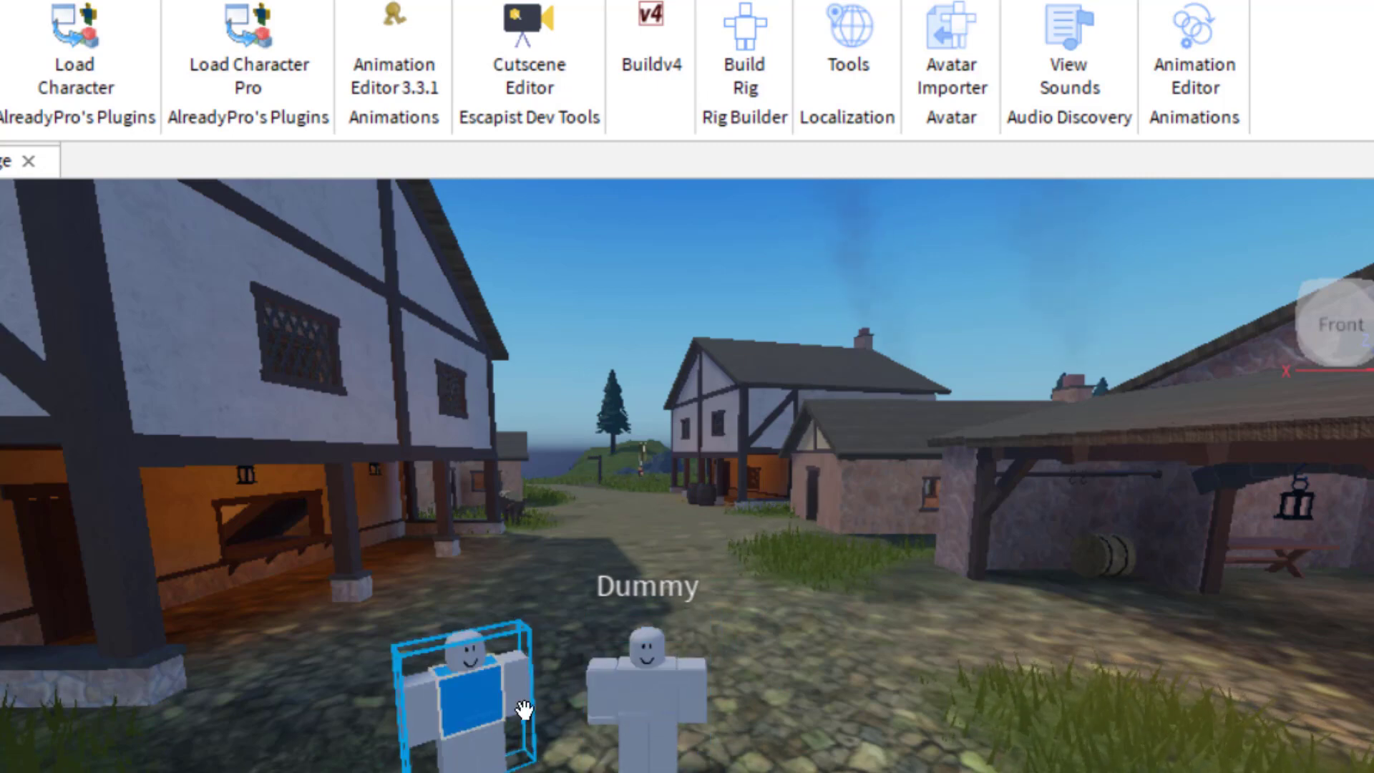
key("Delete")
left_click(629, 690)
left_click_drag(629, 690, 453, 771)
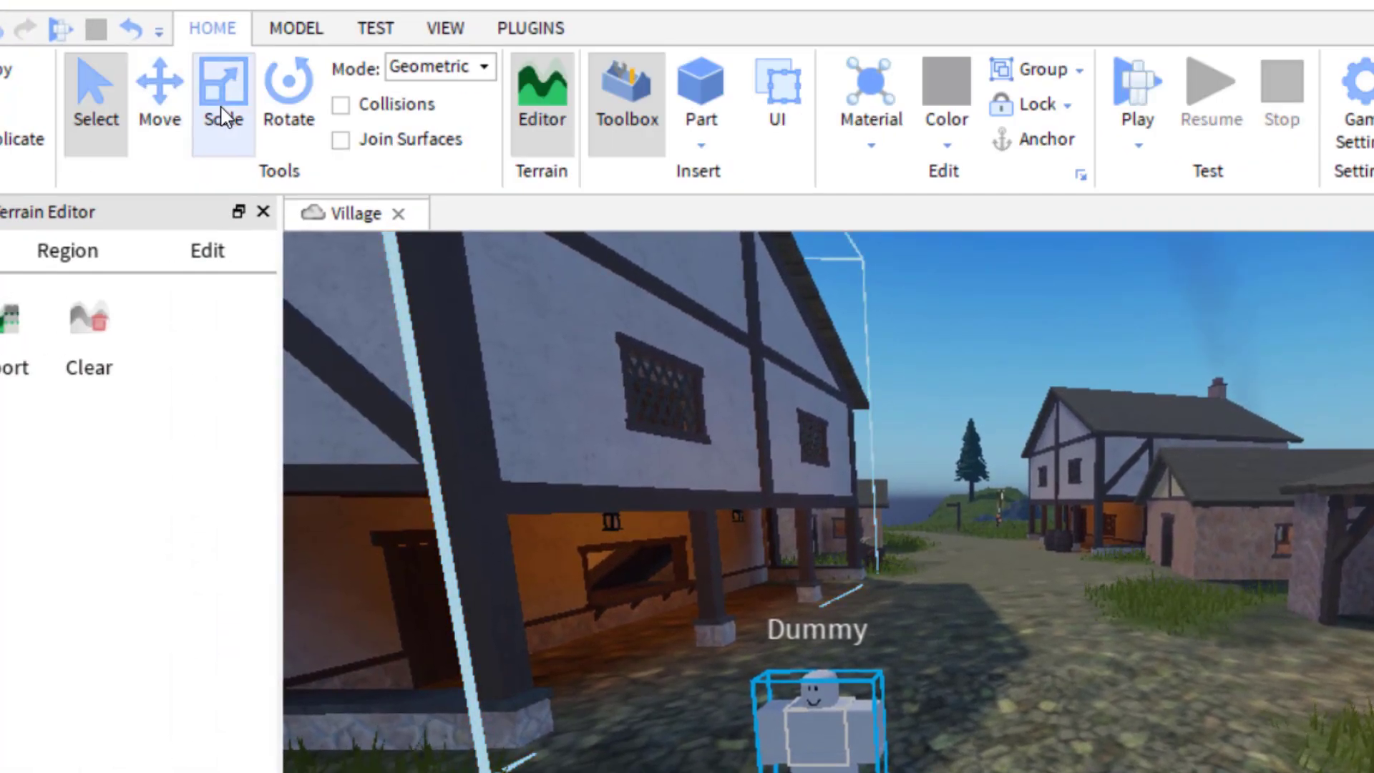
Step: Rotate the dummy about its vertical axis to turn it towards the street
left_click(224, 93)
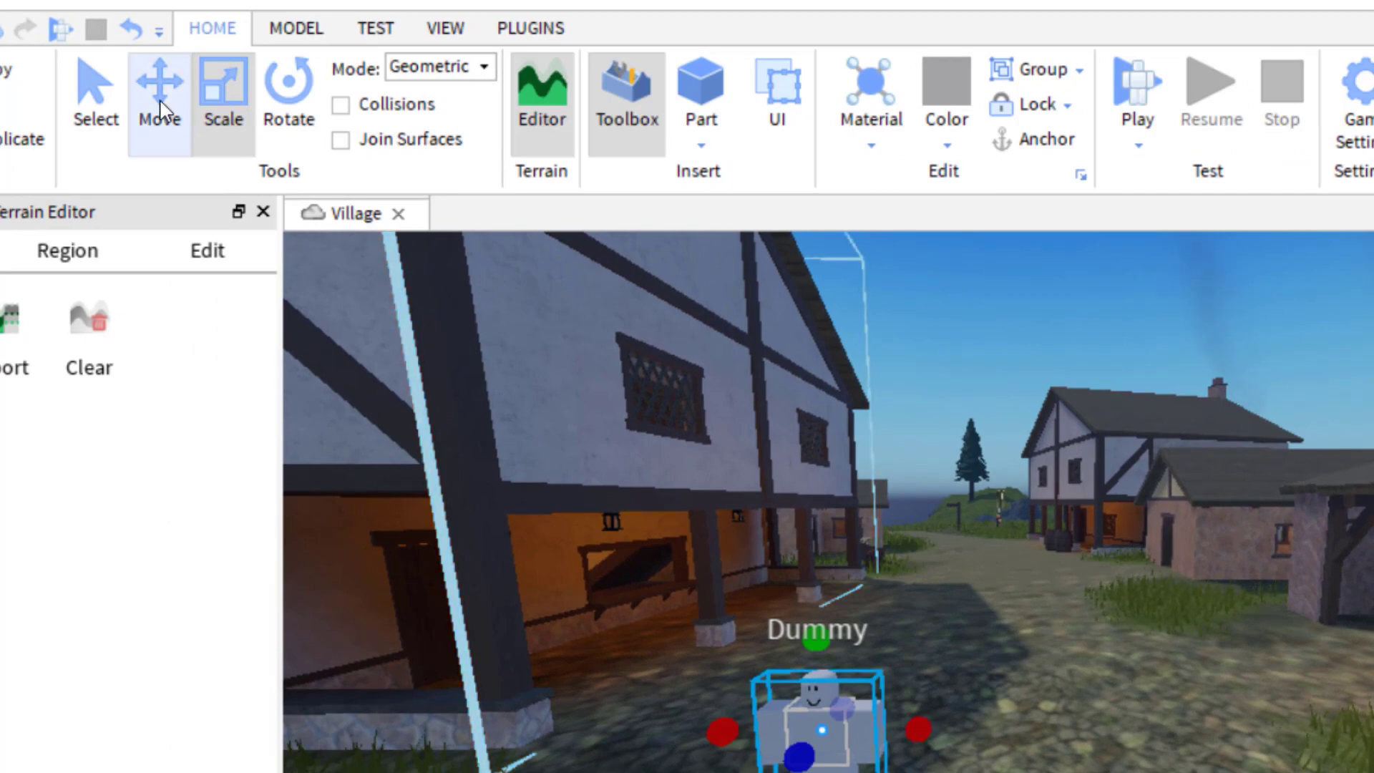
left_click(288, 93)
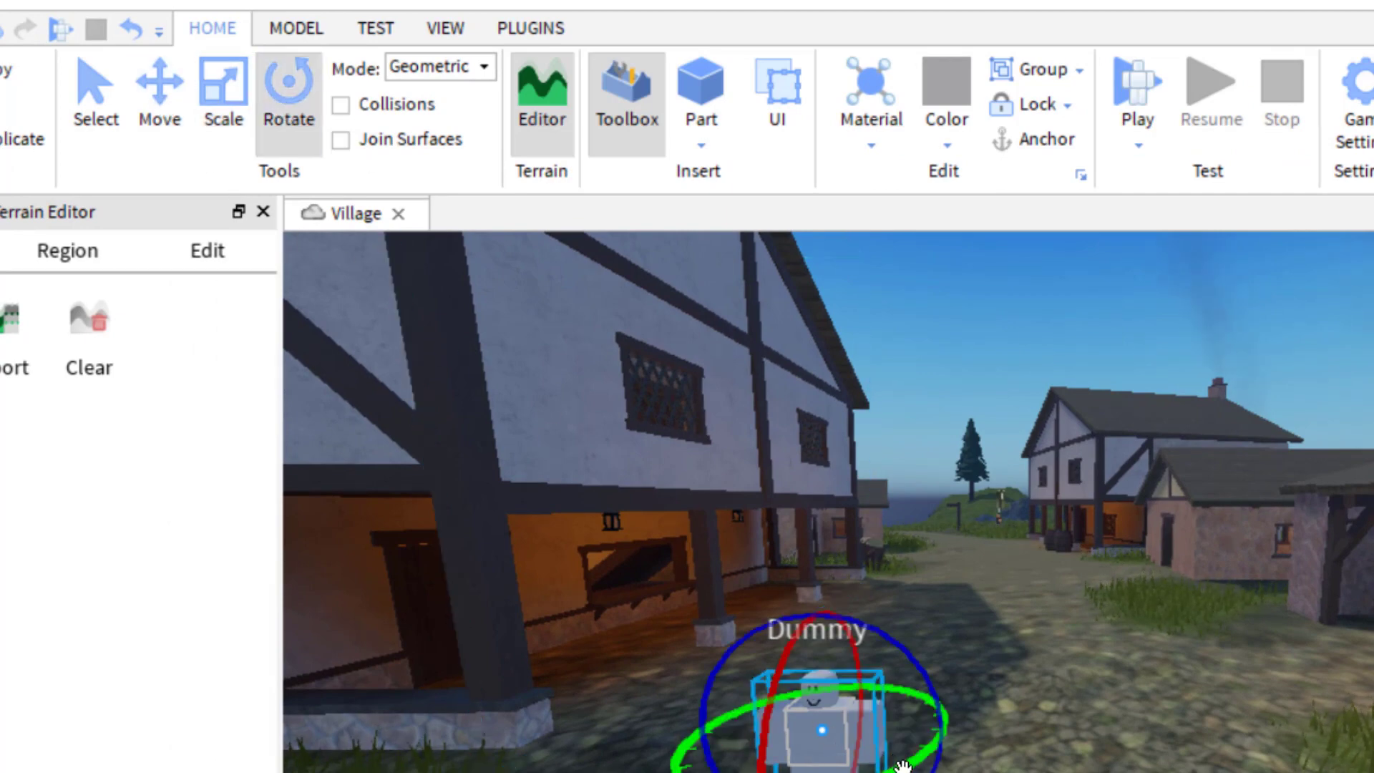
left_click_drag(882, 759, 979, 673)
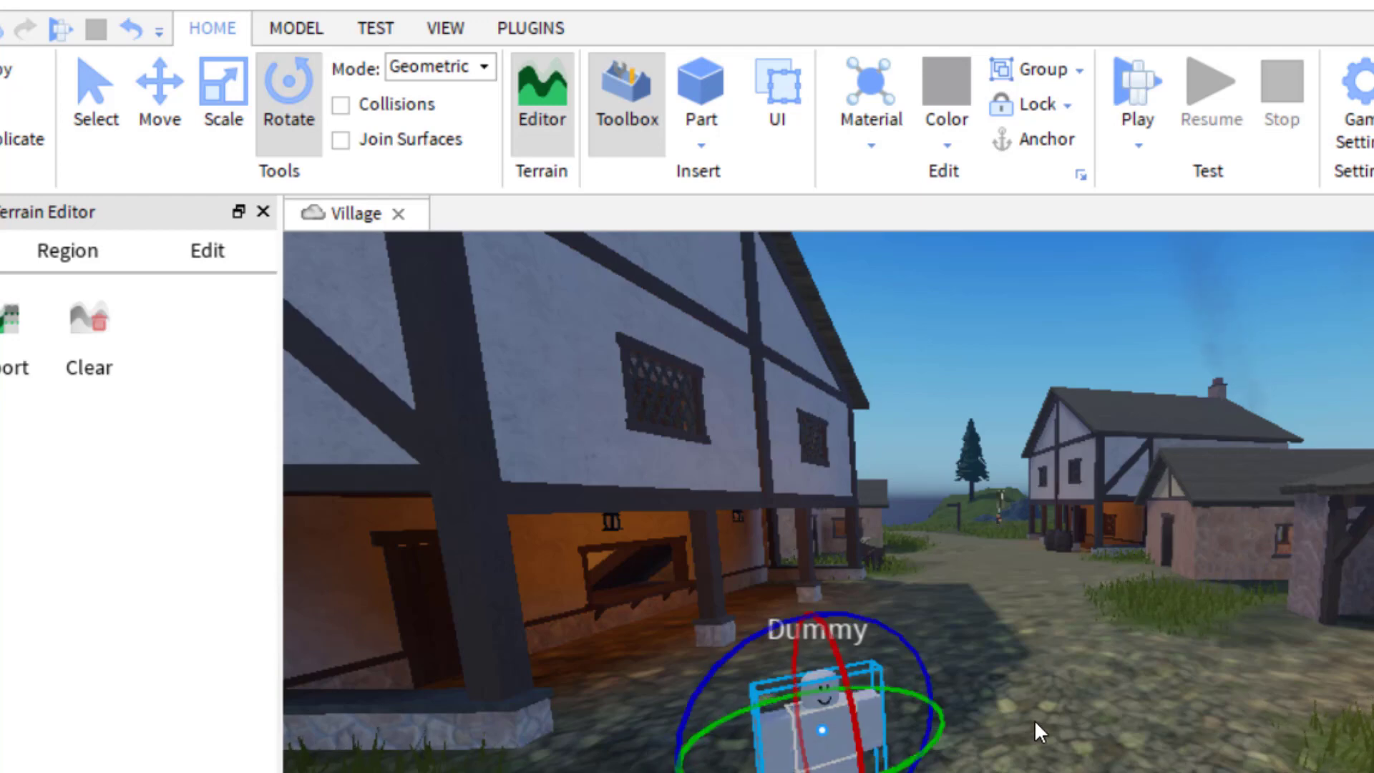
key("d")
key("a")
key("q")
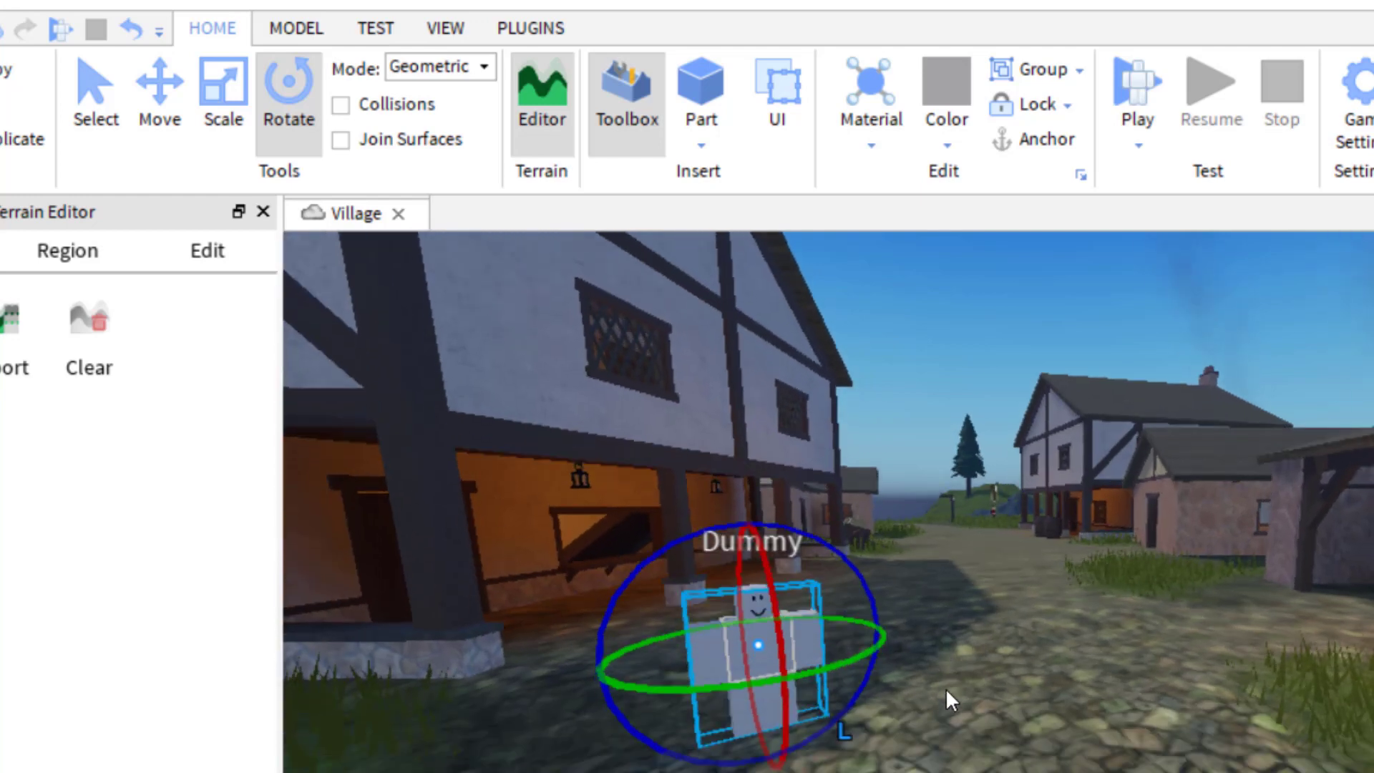
key("a")
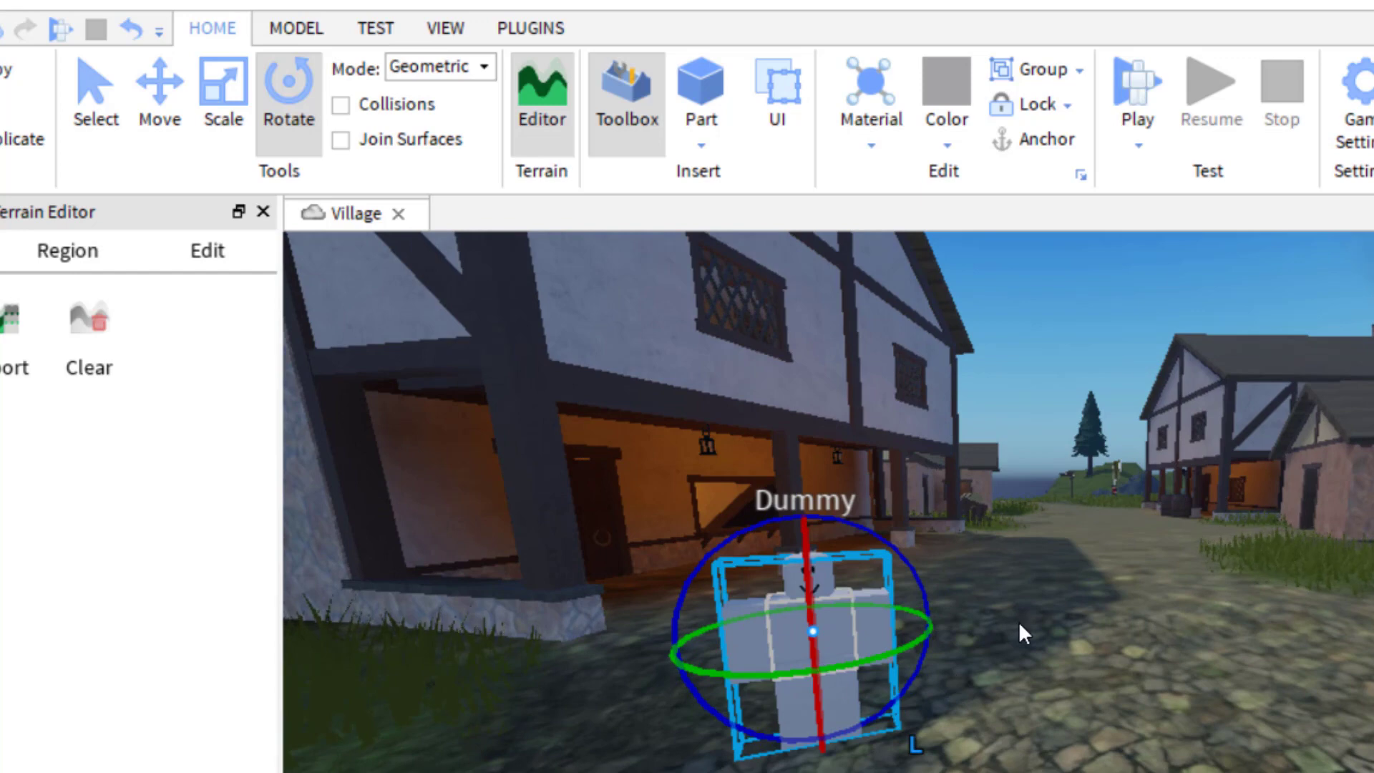
left_click(1019, 624)
left_click(844, 644)
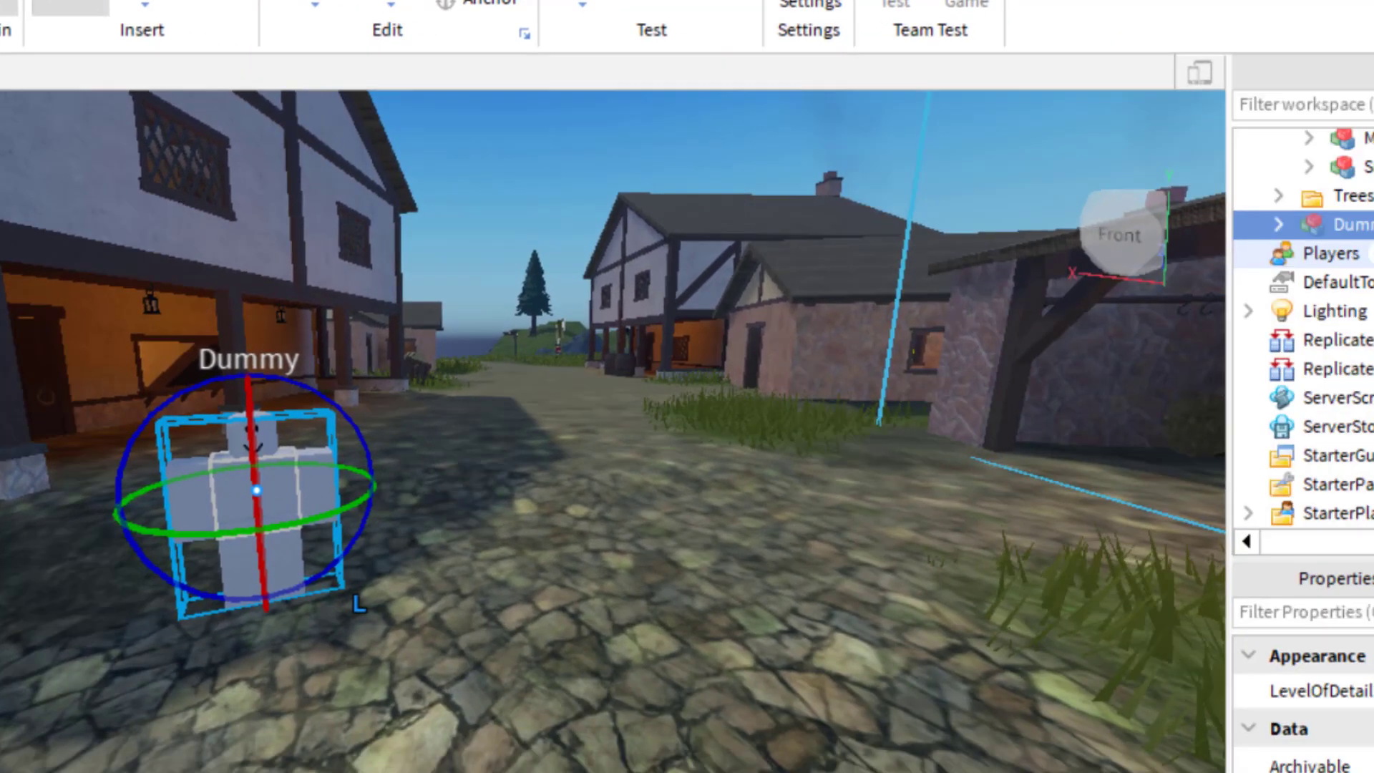
Step: Set the BrickColor of the Dummy's UpperTorso to Electric blue and deselect it
scroll(1159, 257, "up", 3)
scroll(1047, 286, "down", 3)
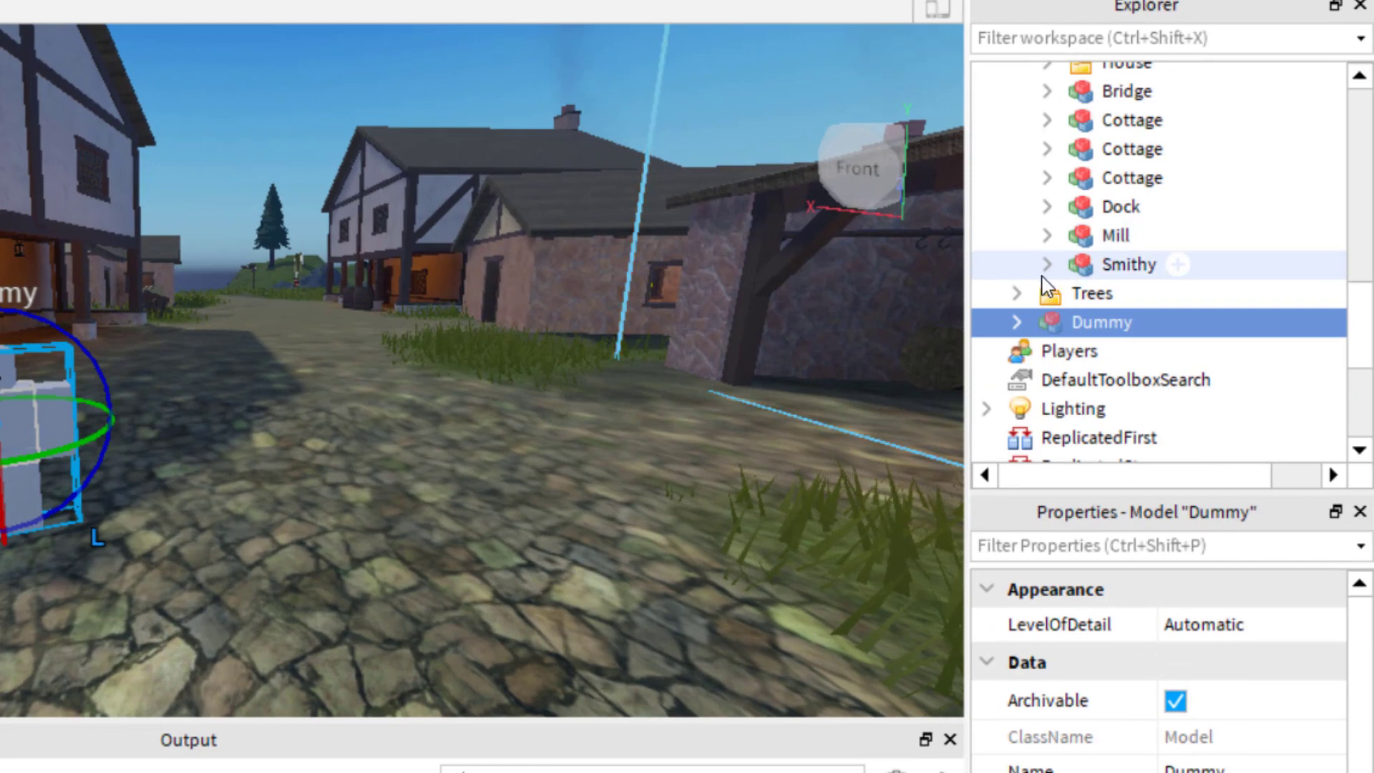
left_click(1017, 322)
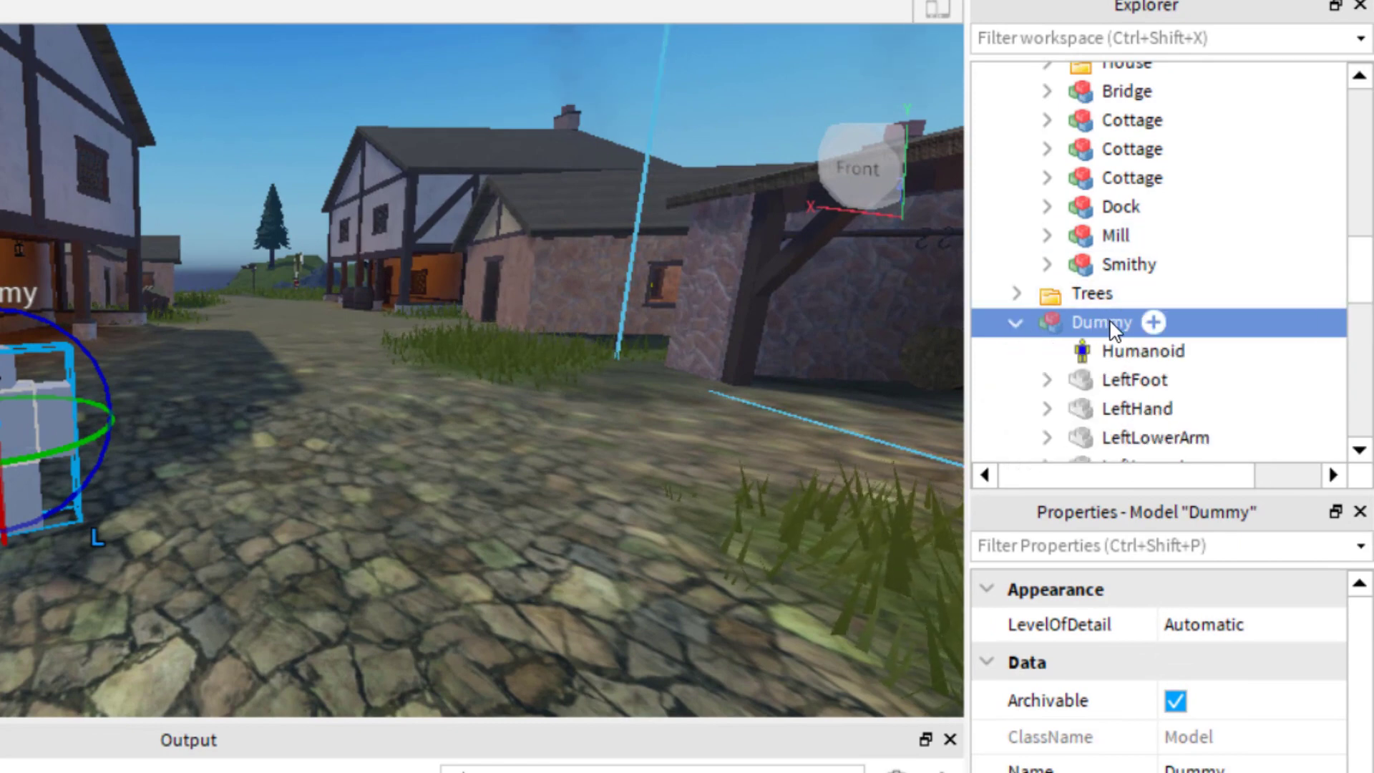
scroll(1137, 355, "down", 1)
scroll(1138, 355, "down", 2)
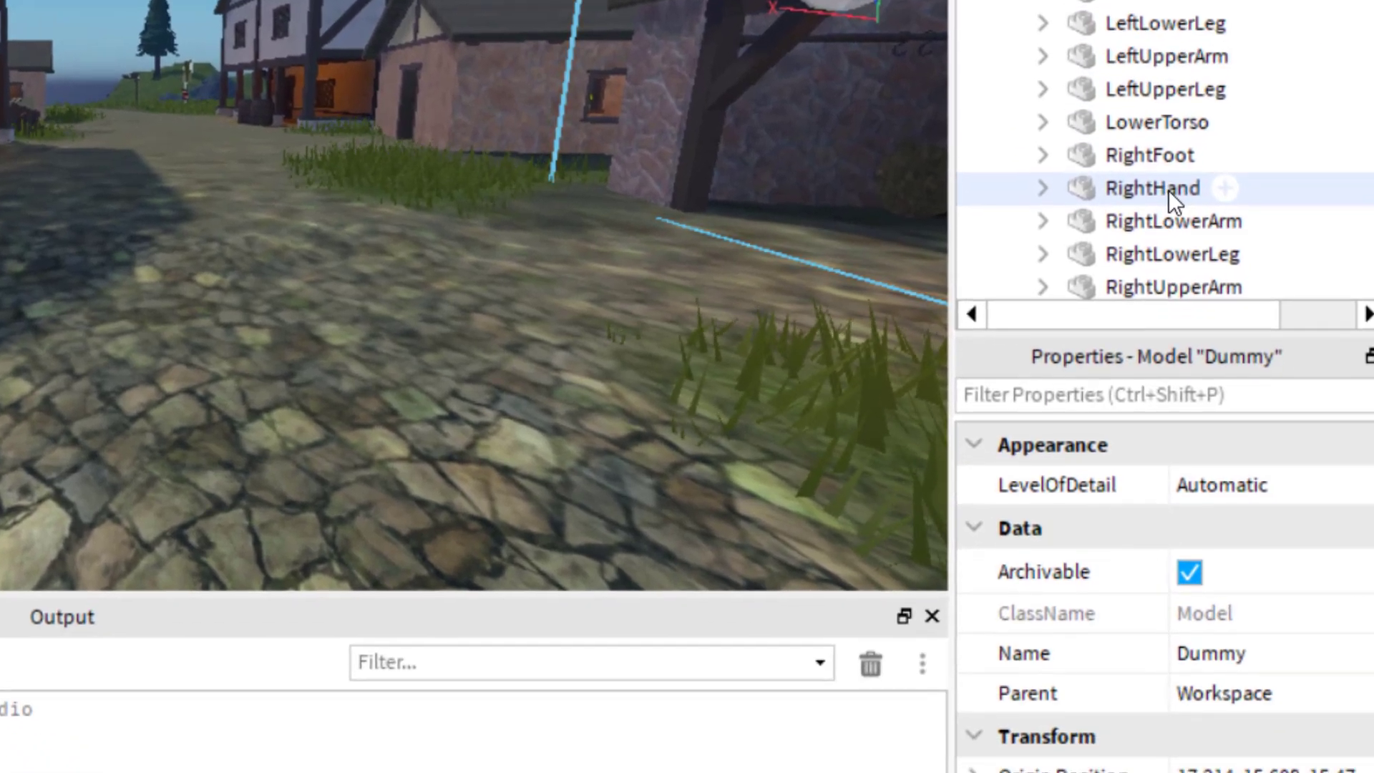
scroll(1169, 195, "down", 1)
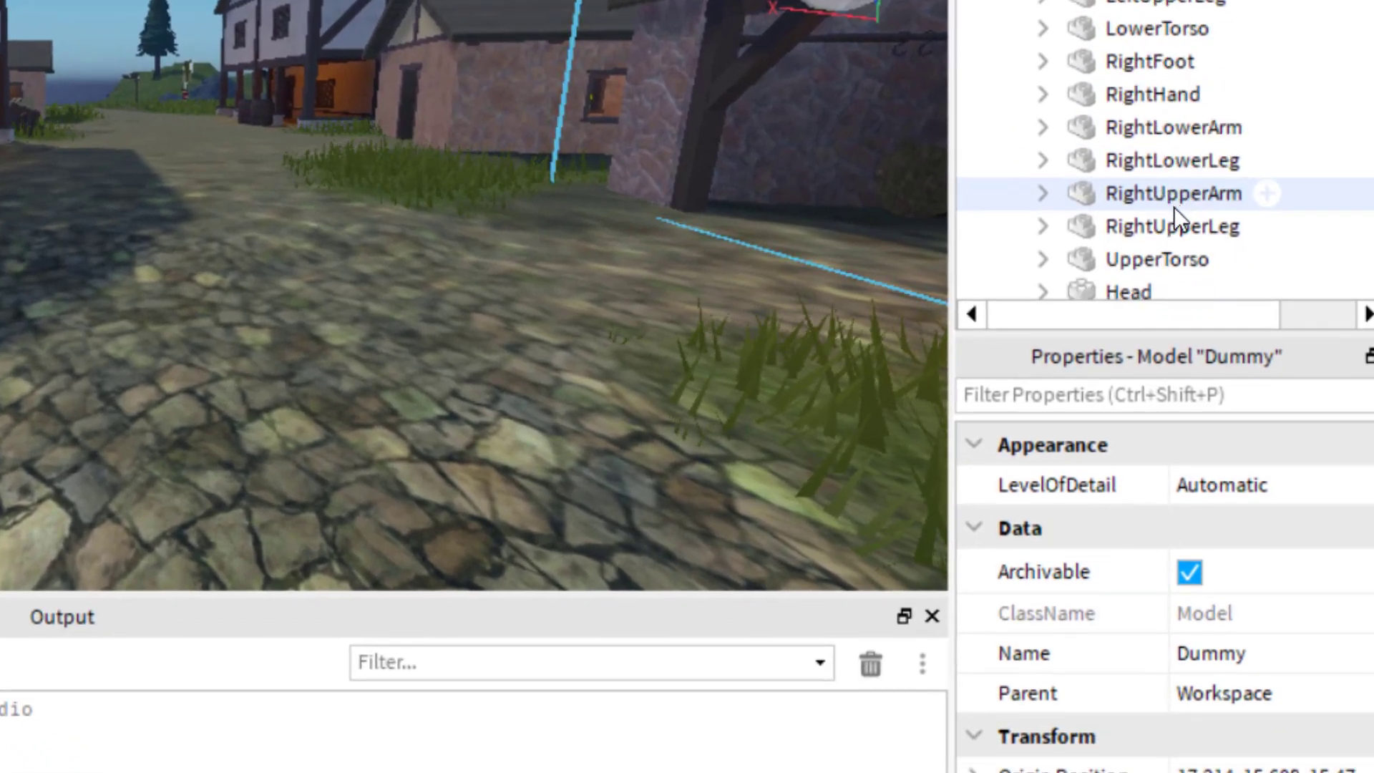
scroll(1173, 209, "down", 1)
left_click(1145, 166)
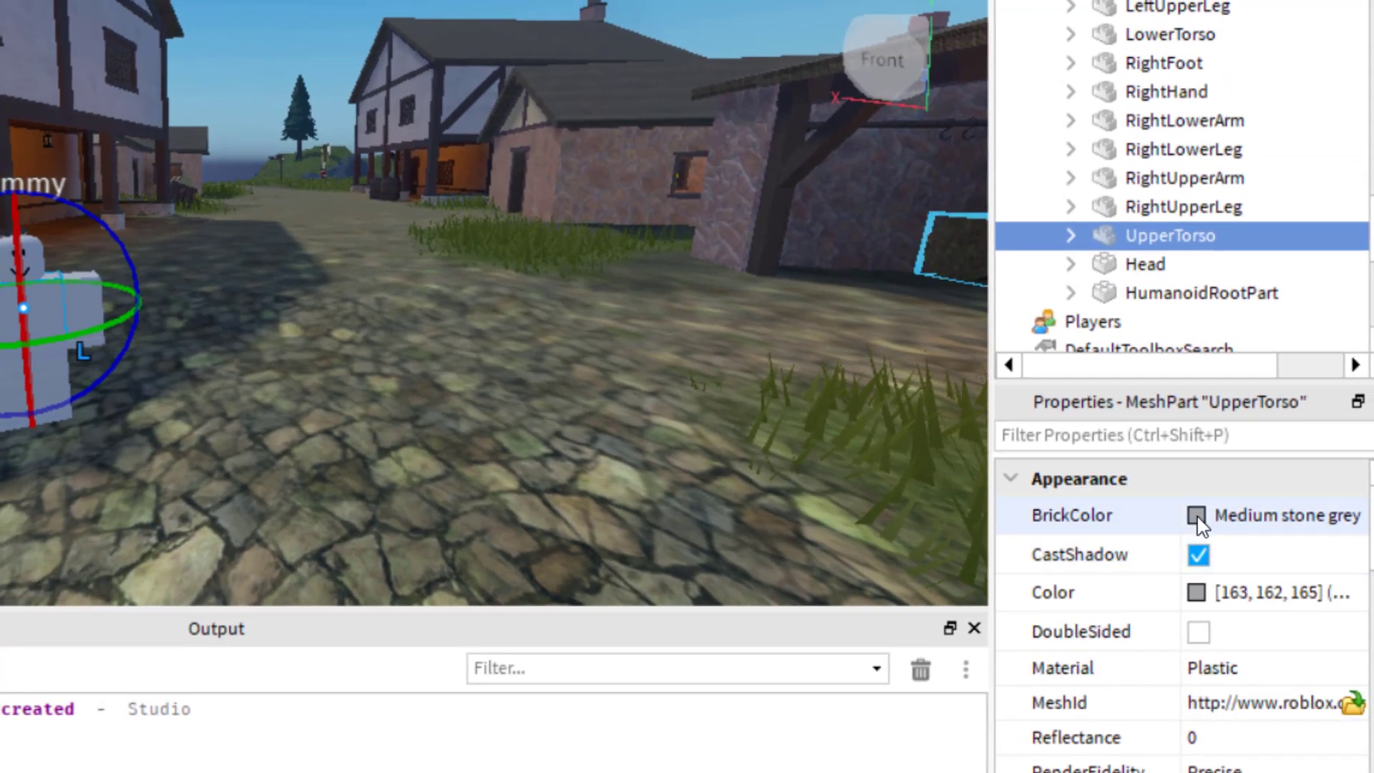
left_click(1189, 488)
left_click(1176, 501)
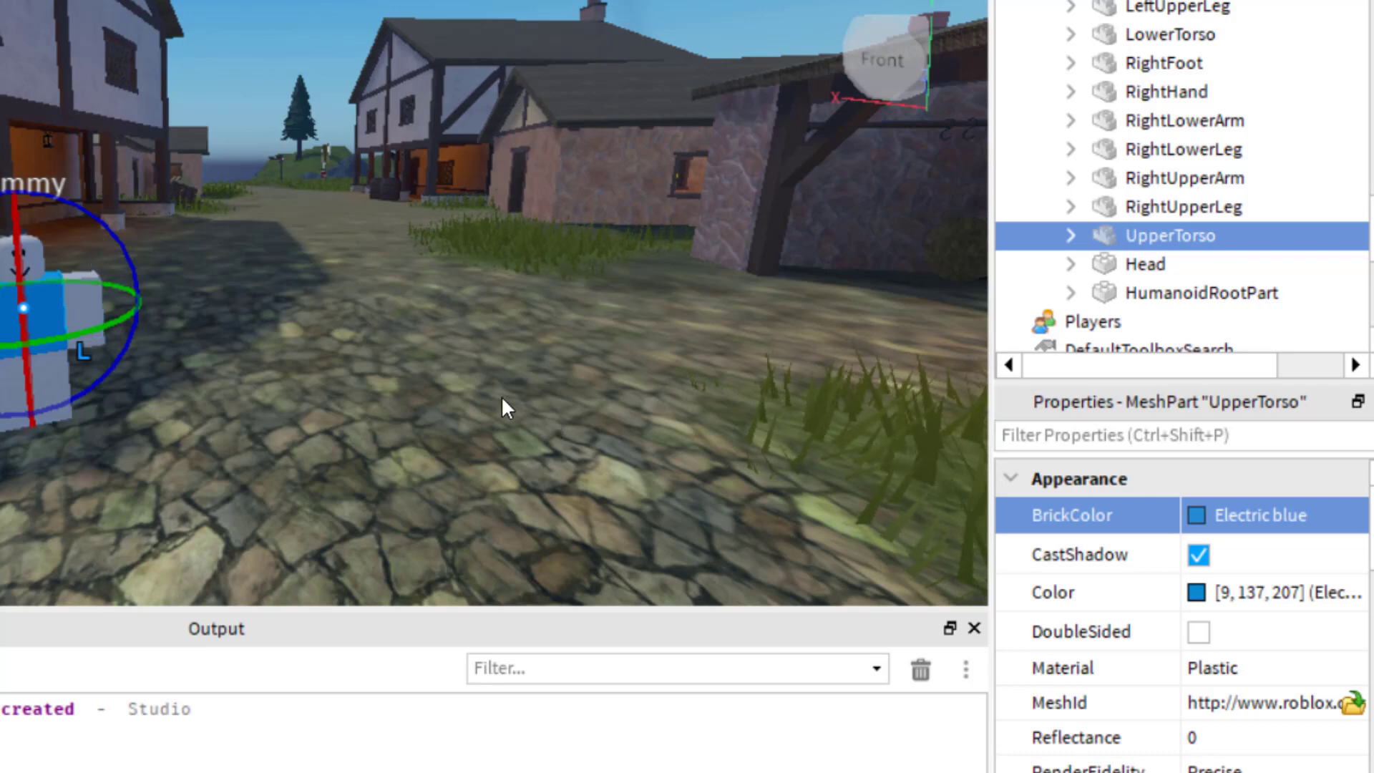
left_click(161, 316)
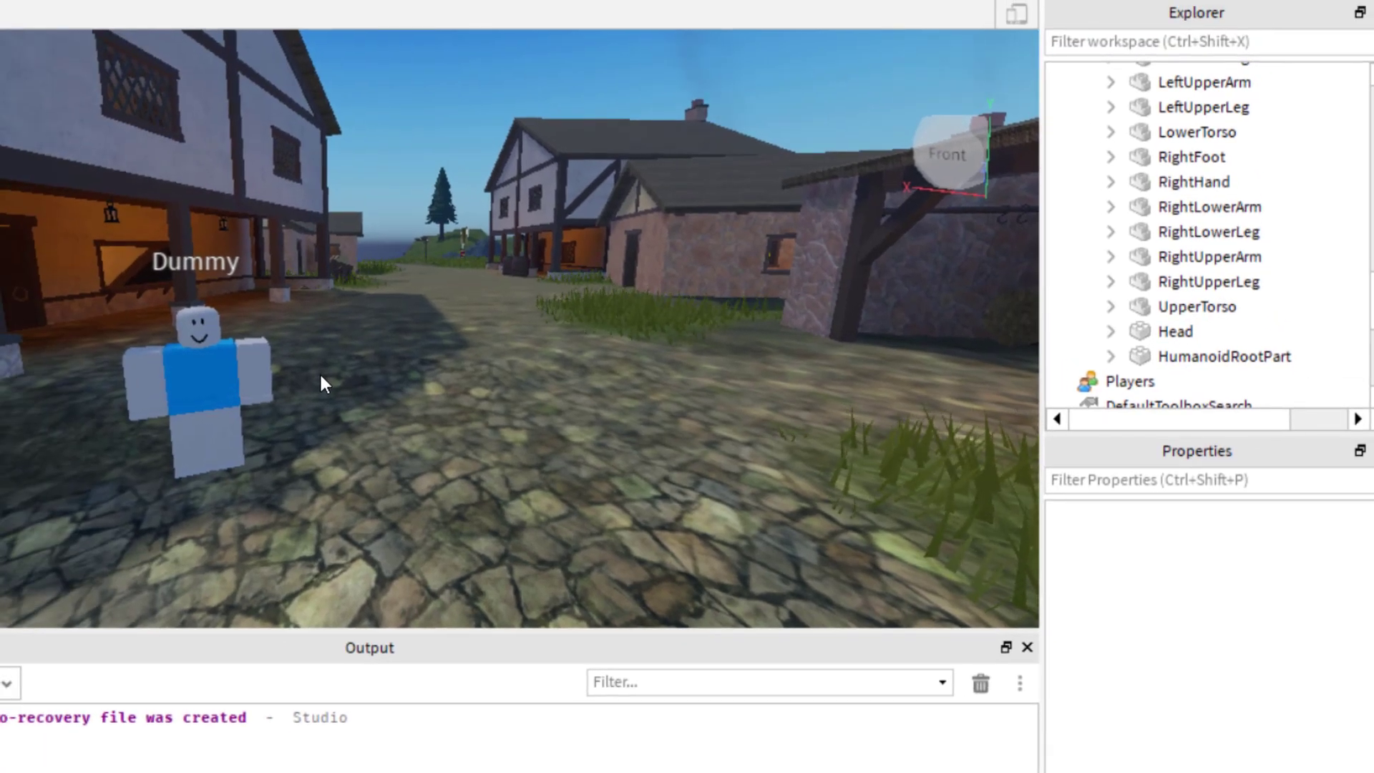
Step: Add a Dialog object to the Dummy's Head and select it in the expanded Head hierarchy
left_click(1192, 333)
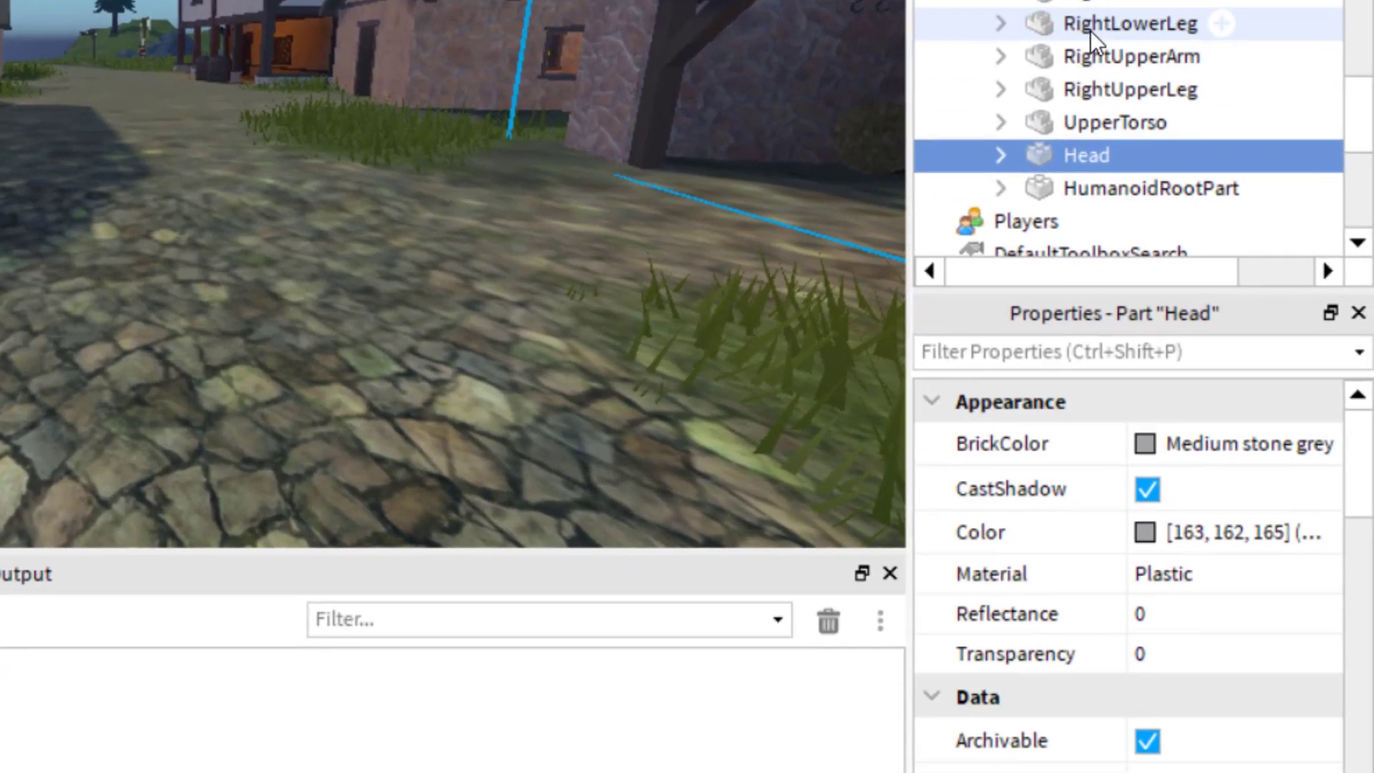
scroll(1180, 234, "up", 1)
scroll(1084, 18, "up", 3)
scroll(1080, 68, "down", 5)
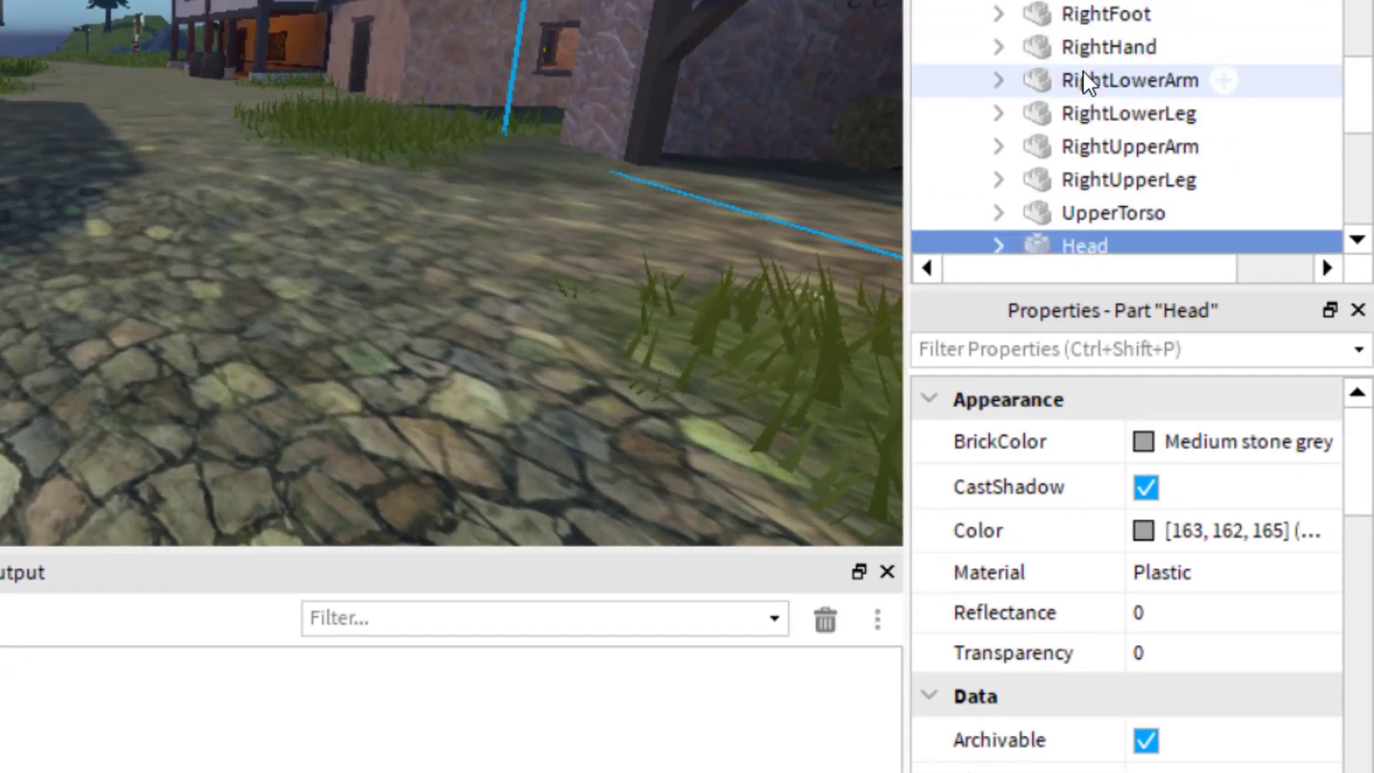
left_click(1134, 57)
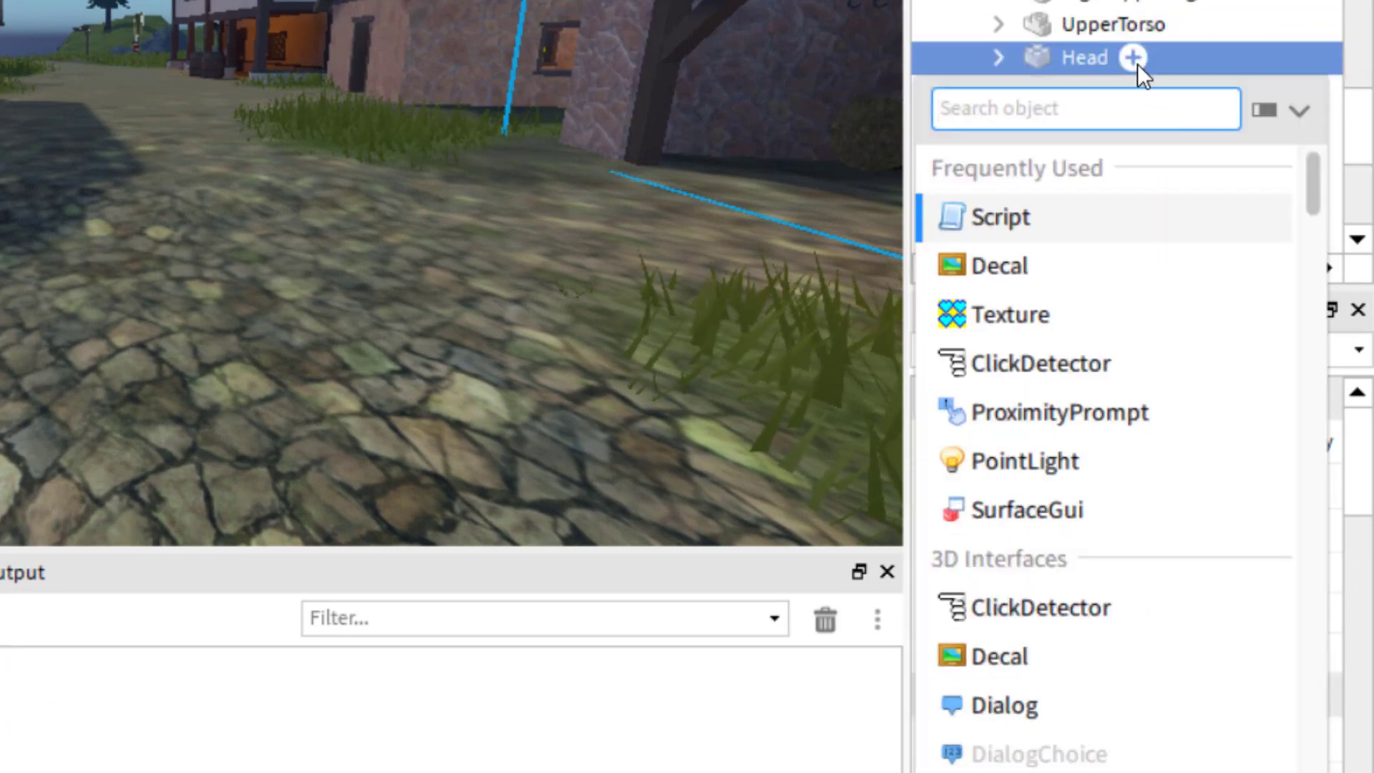
type("dia")
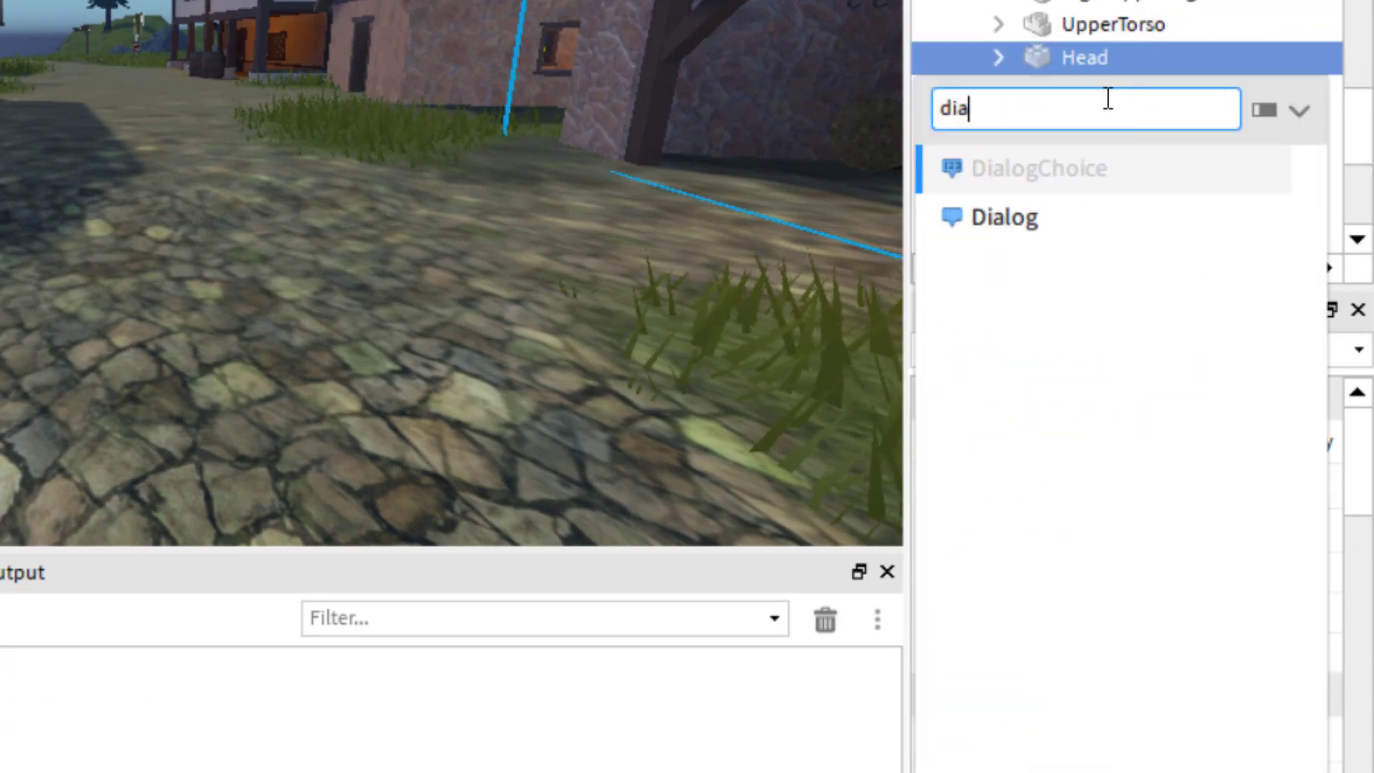
key("Escape")
key("Right")
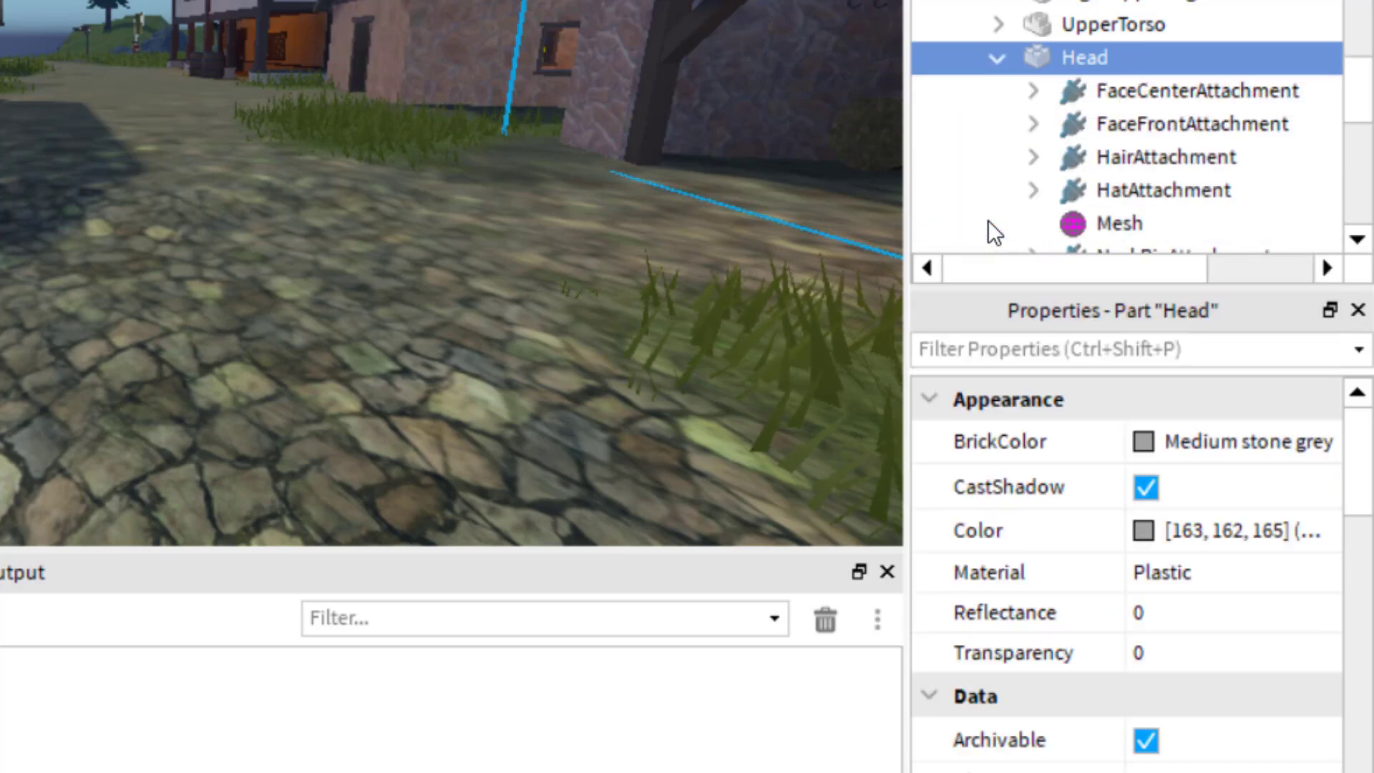
scroll(1183, 95, "down", 2)
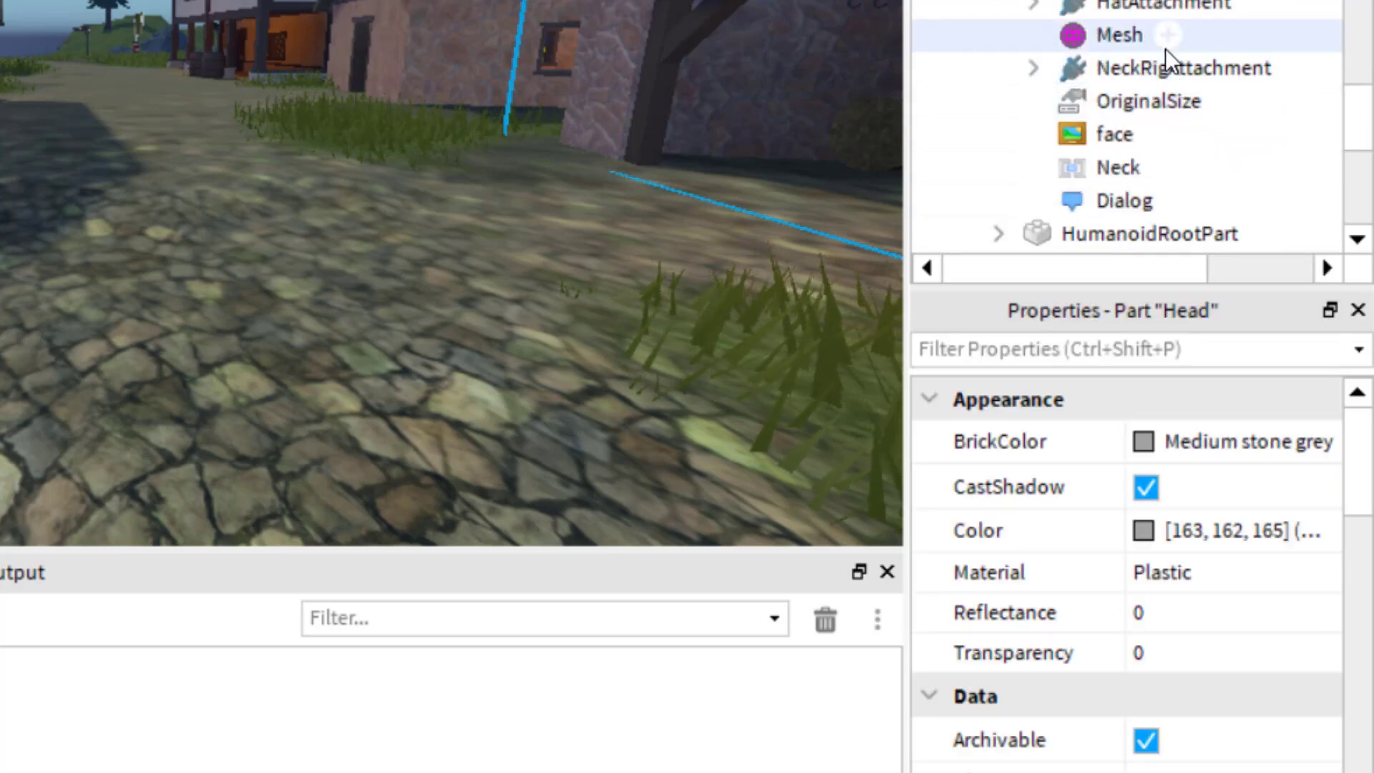
left_click(1135, 199)
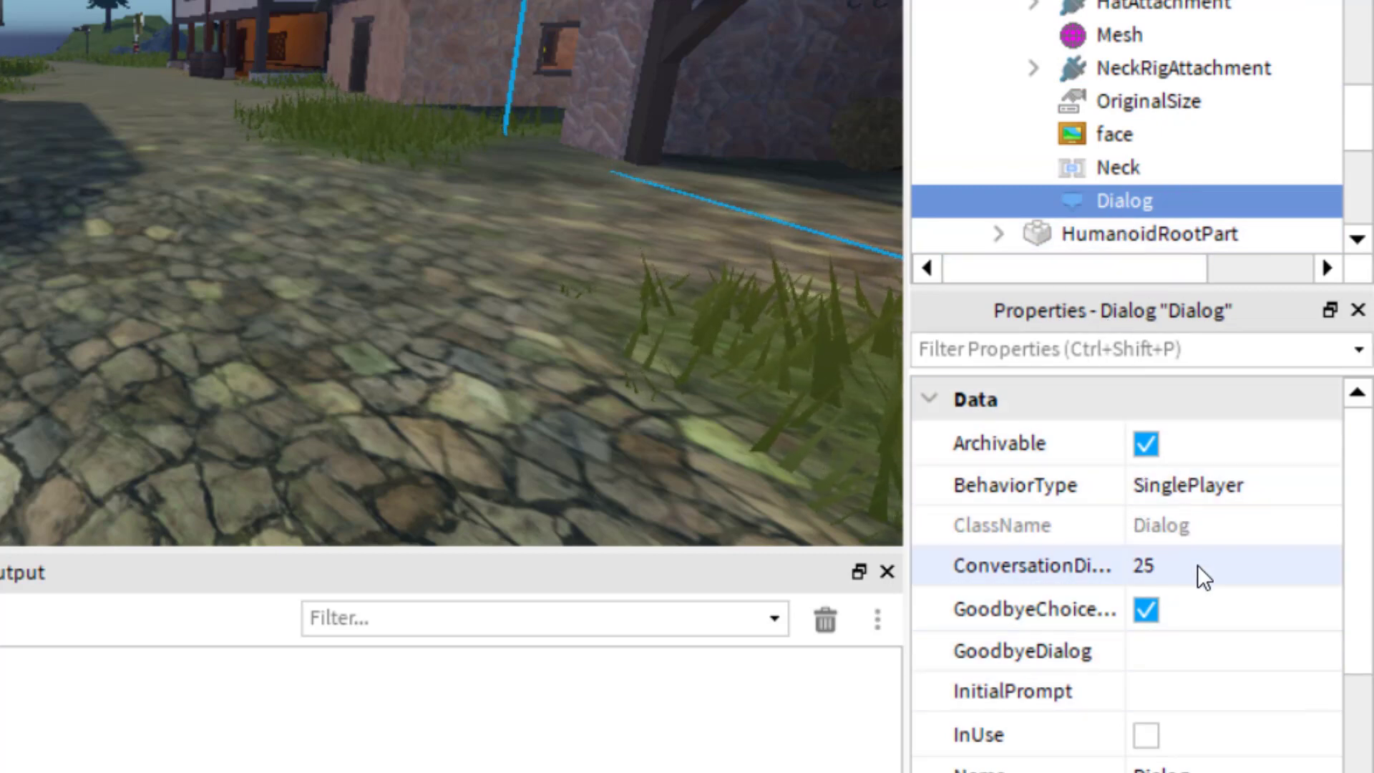
Step: Check the BehaviorType setting of the Dialog
left_click(1202, 501)
left_click(1259, 493)
left_click(1270, 500)
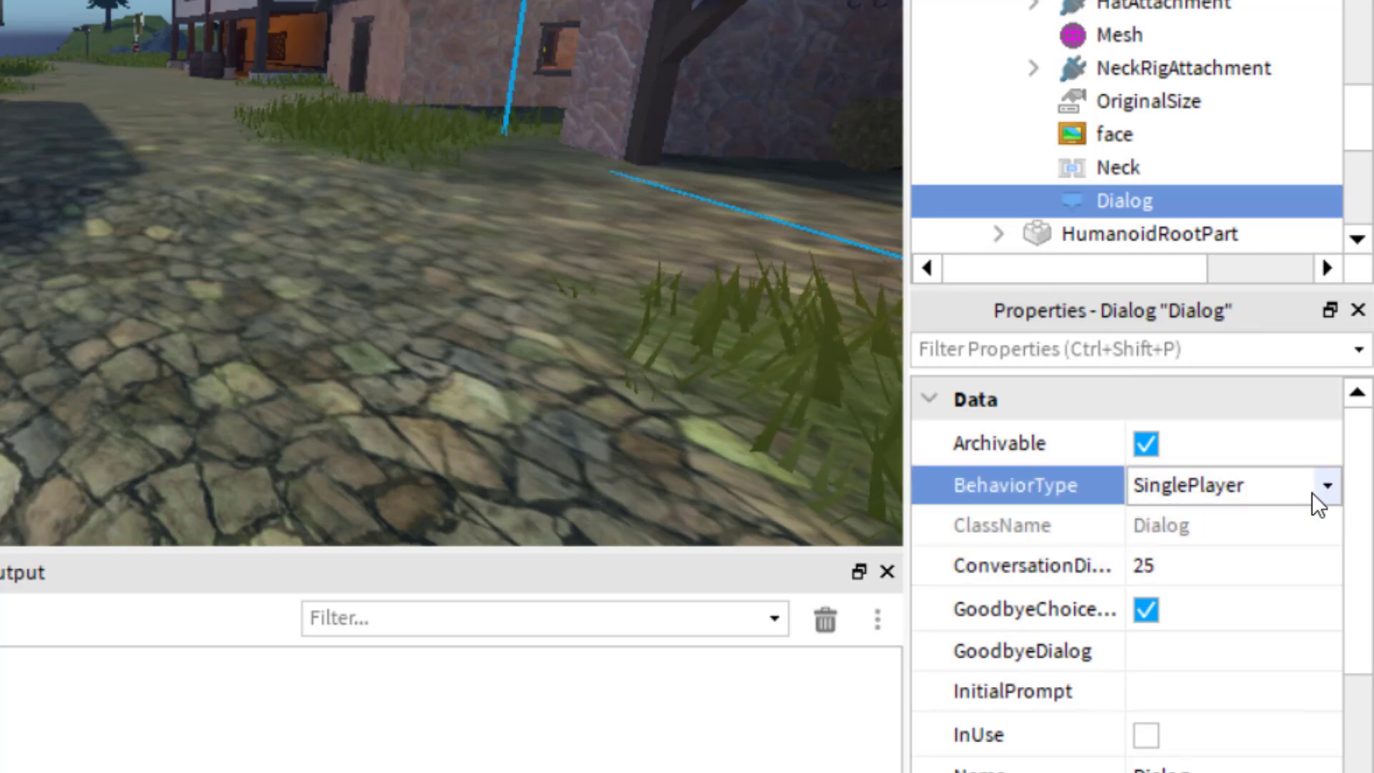
left_click(931, 451)
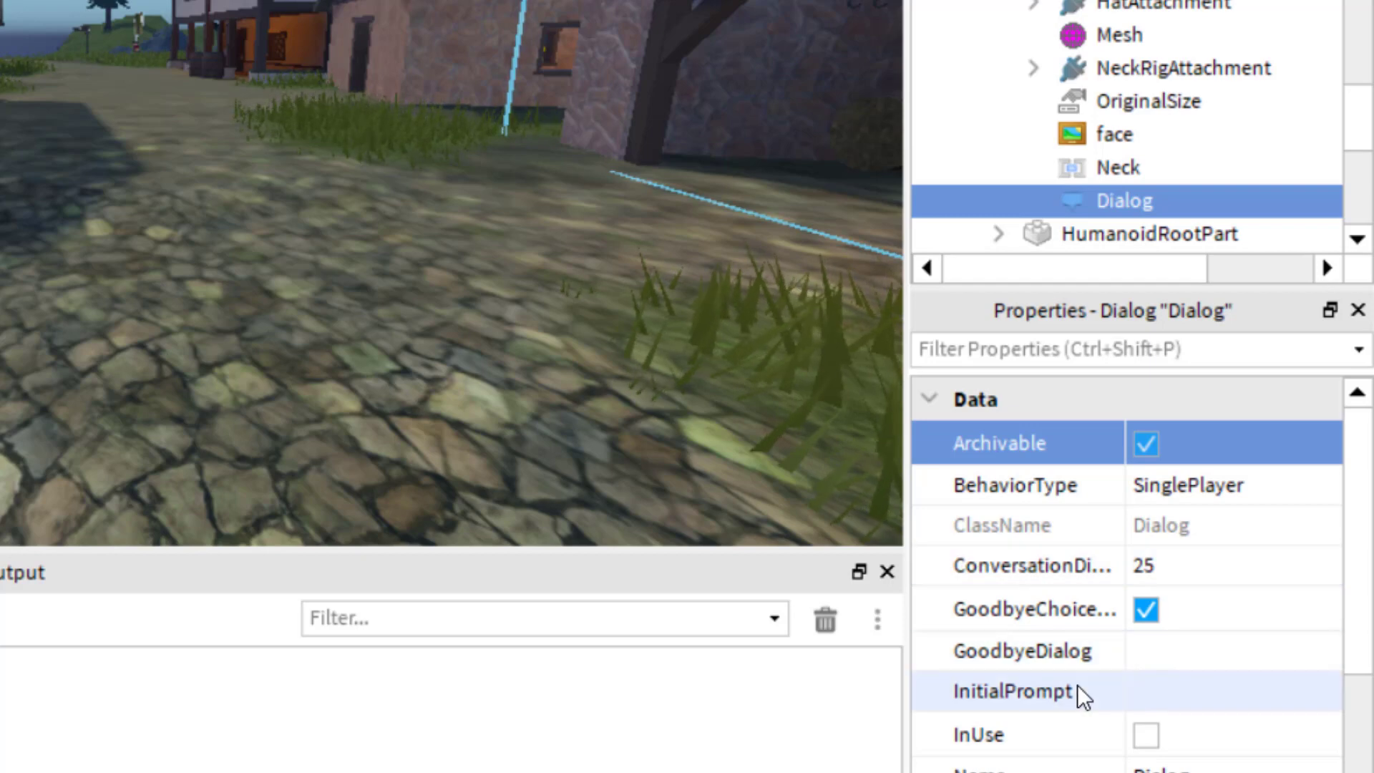
Step: Set the Dialog's InitialPrompt to "Hi! Welcome to Blox Dojo!"
left_click(1170, 700)
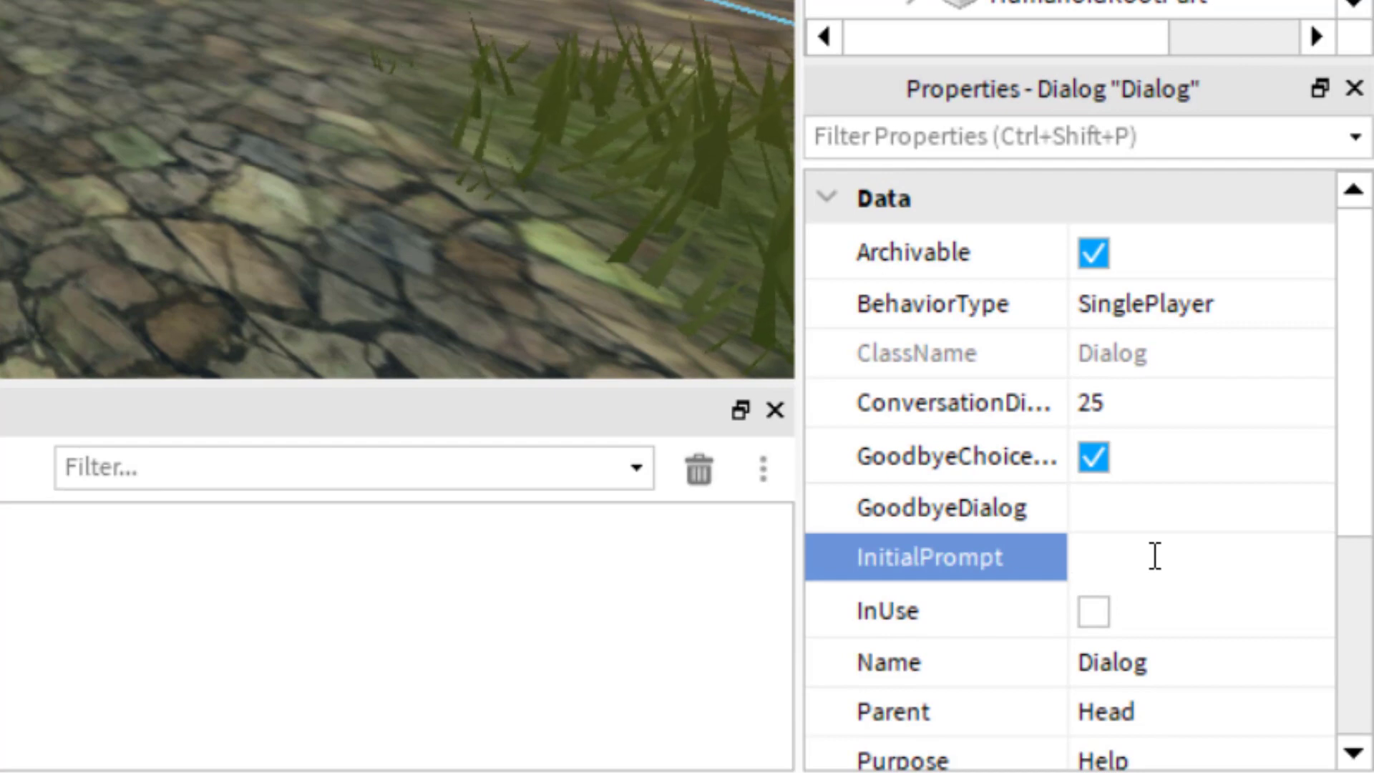
type("Hi!")
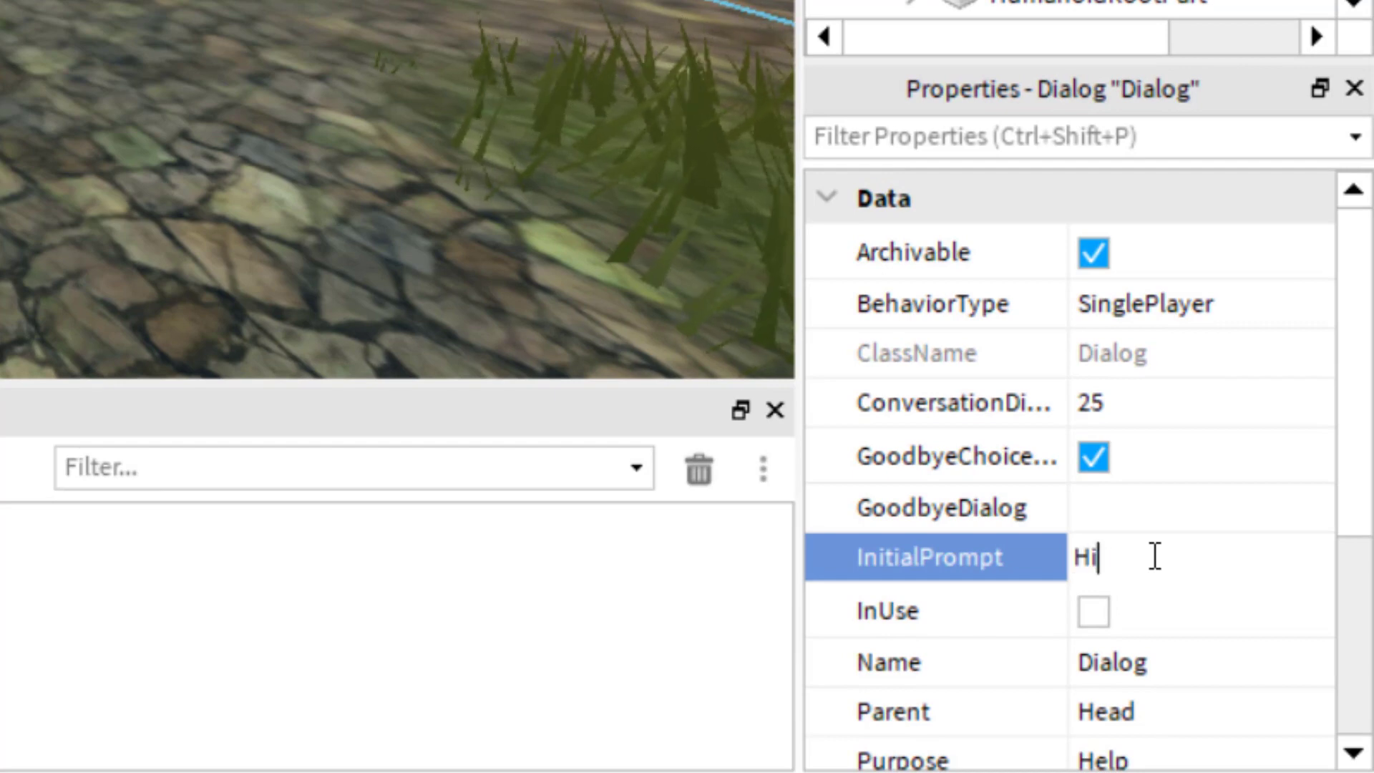
type(" Welcome to ")
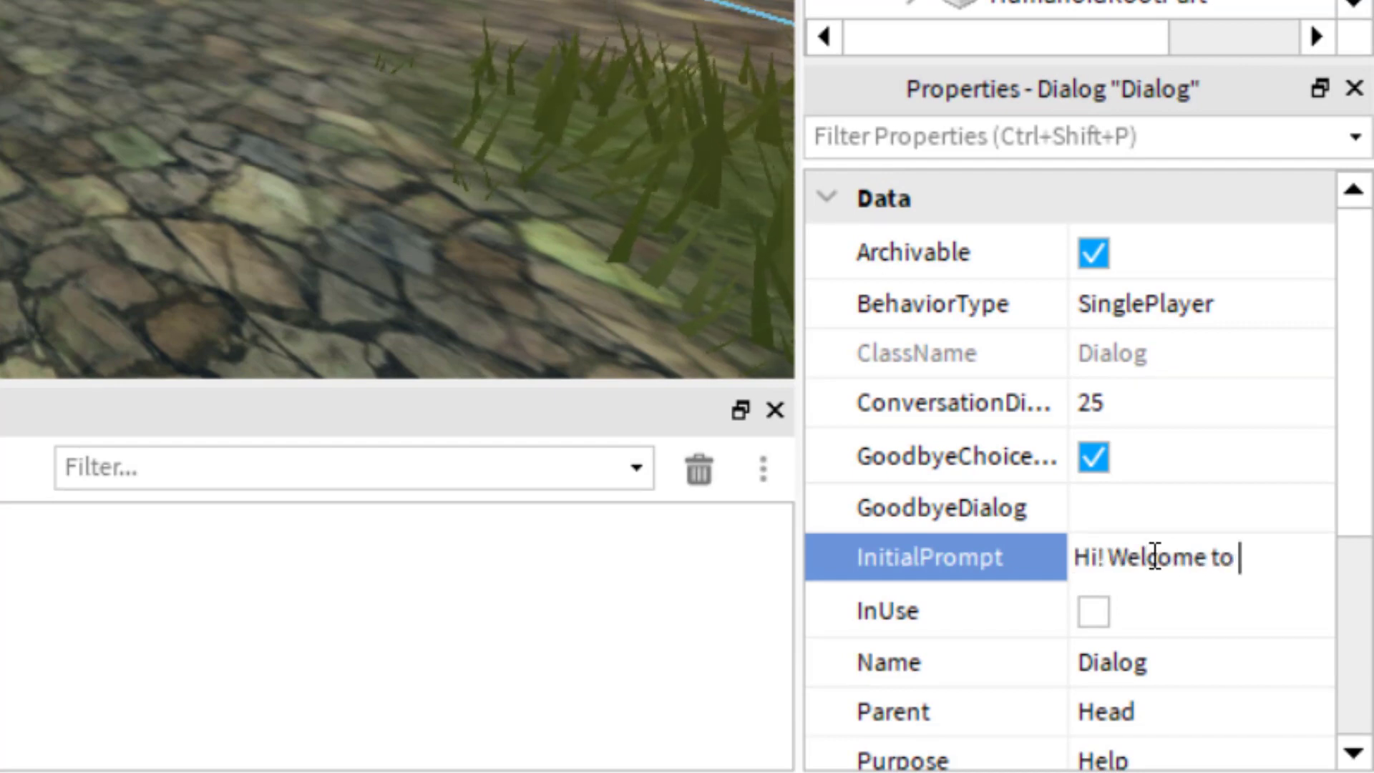
type("Blox Dojo!")
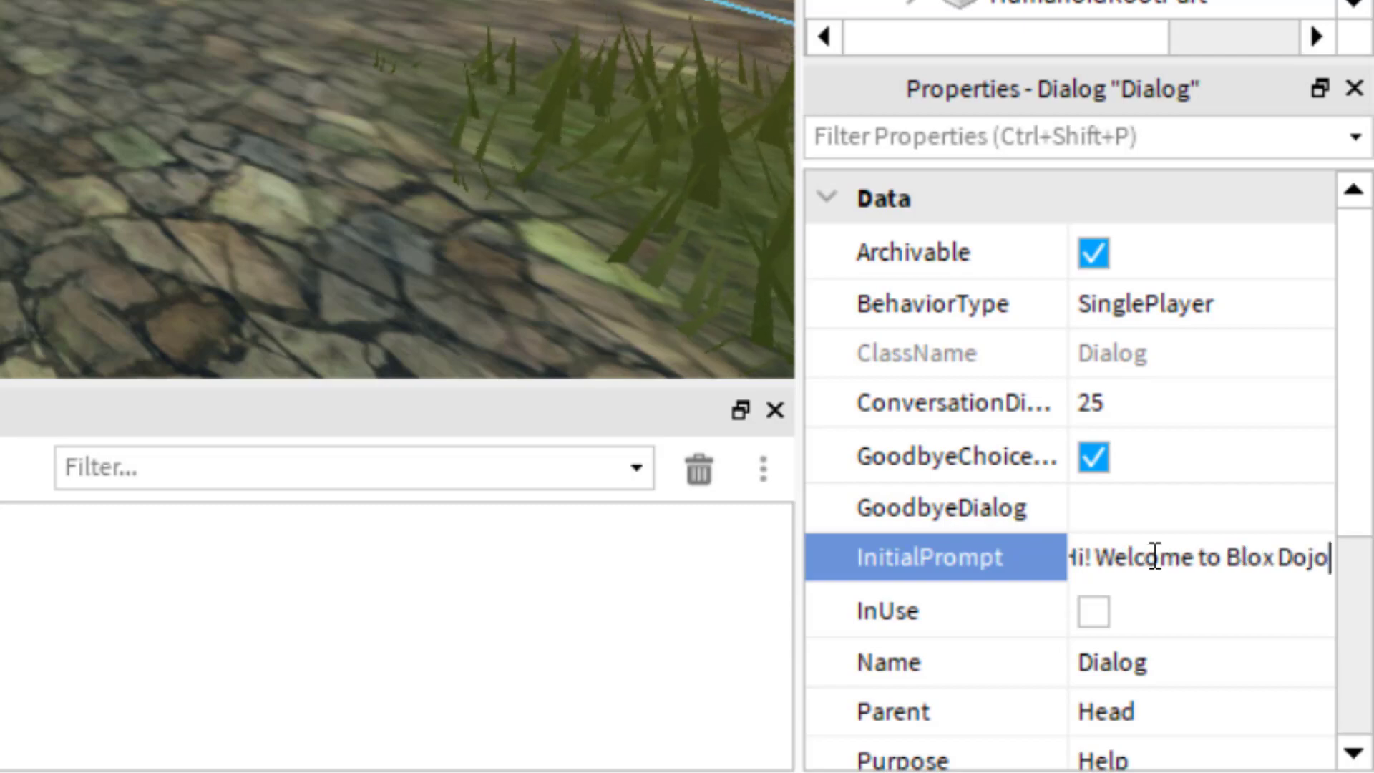
Step: Playtest the village, walk up to the Dummy to start its dialog, and stop the test
mouse_move(1055, 417)
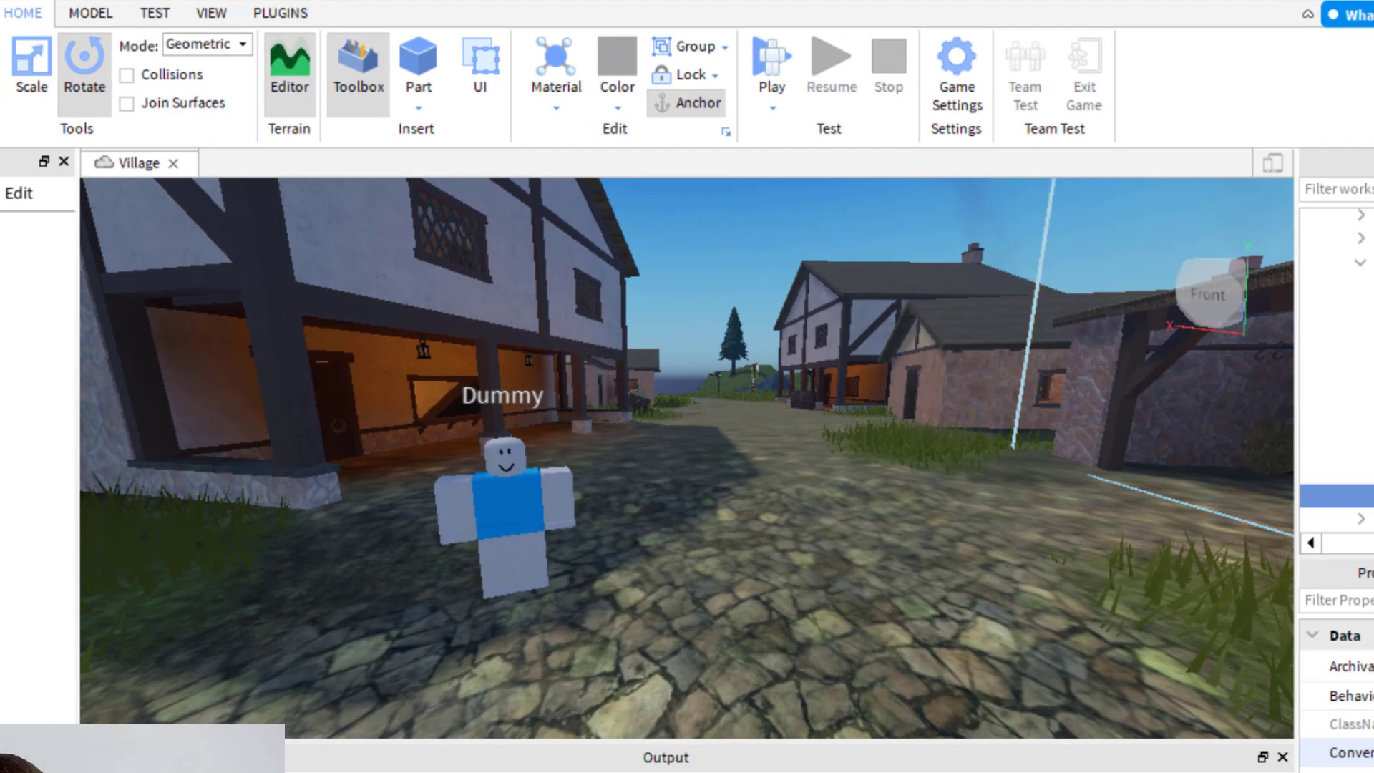
left_click(772, 61)
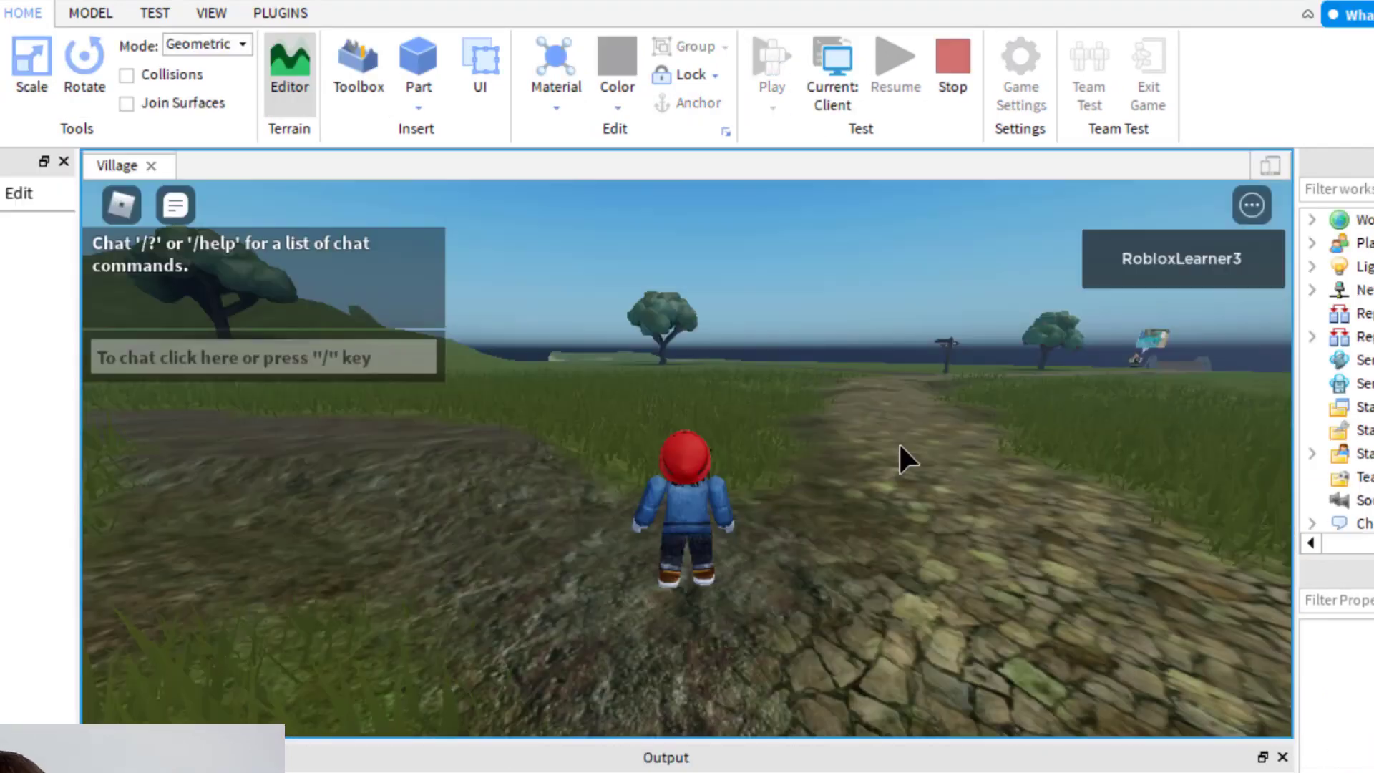
key("w")
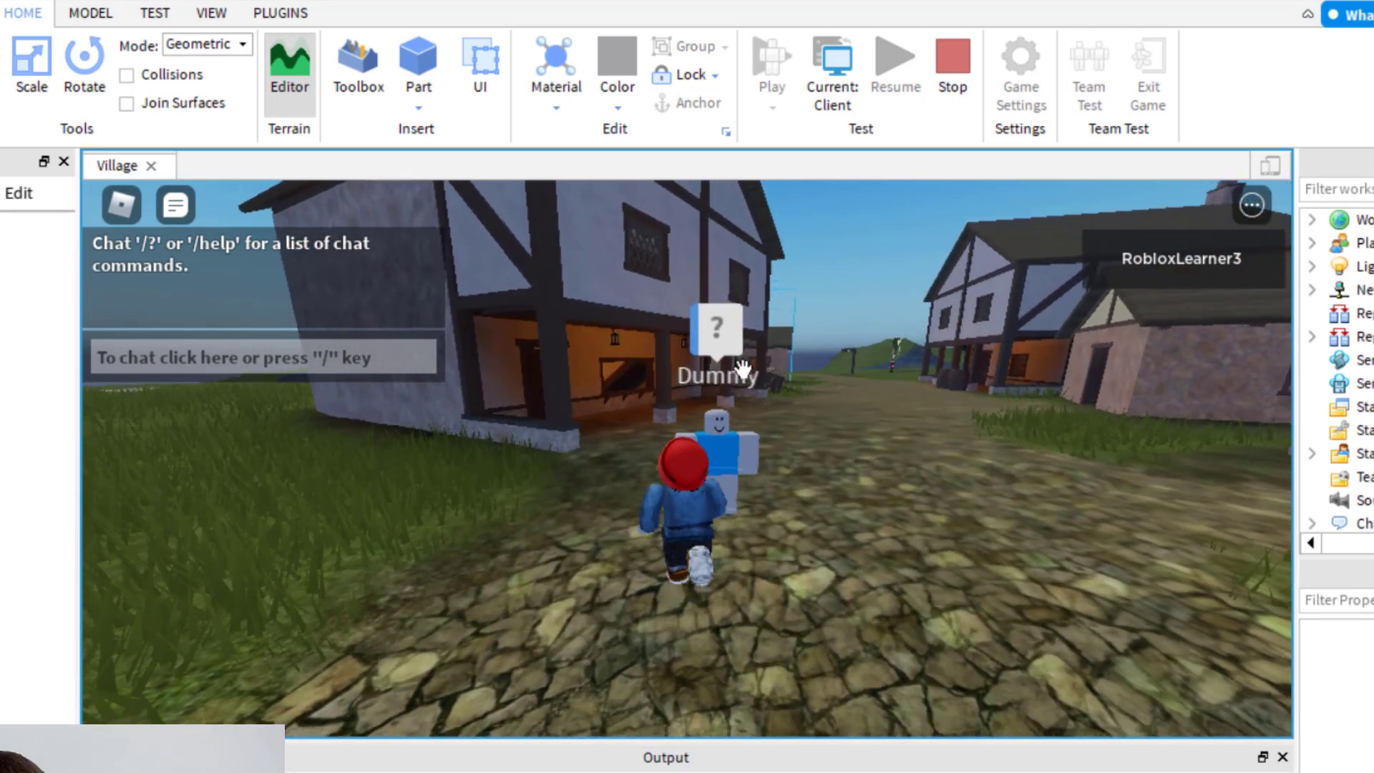
left_click(716, 334)
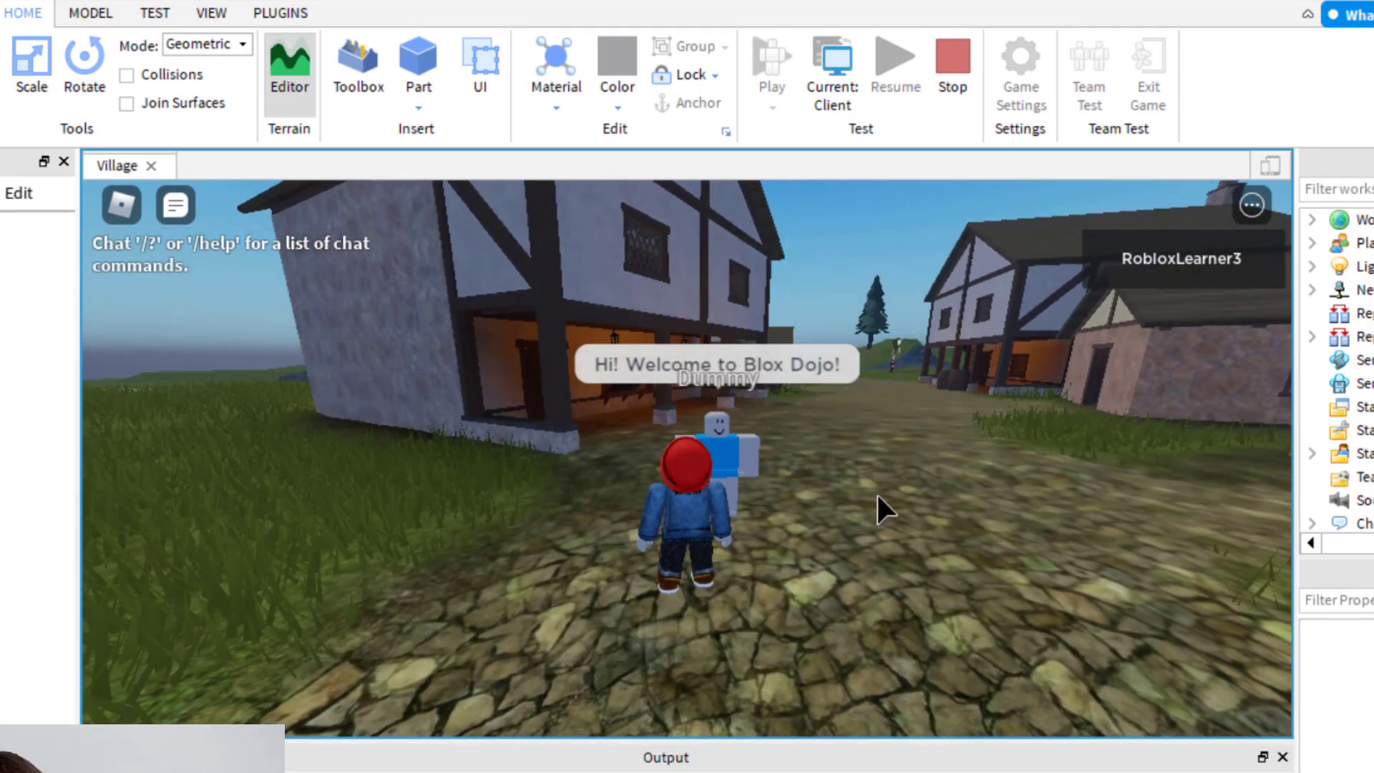
right_click_drag(876, 492, 876, 491)
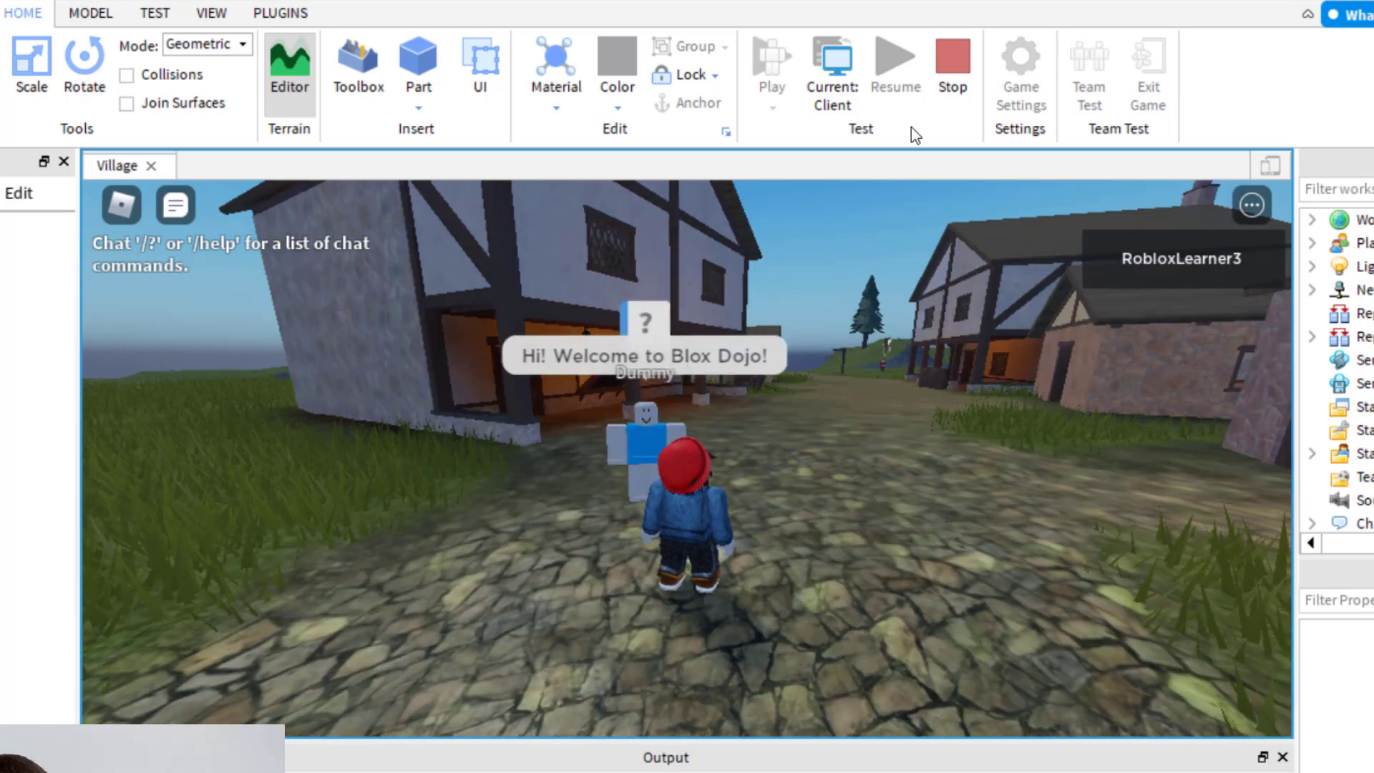
left_click(954, 64)
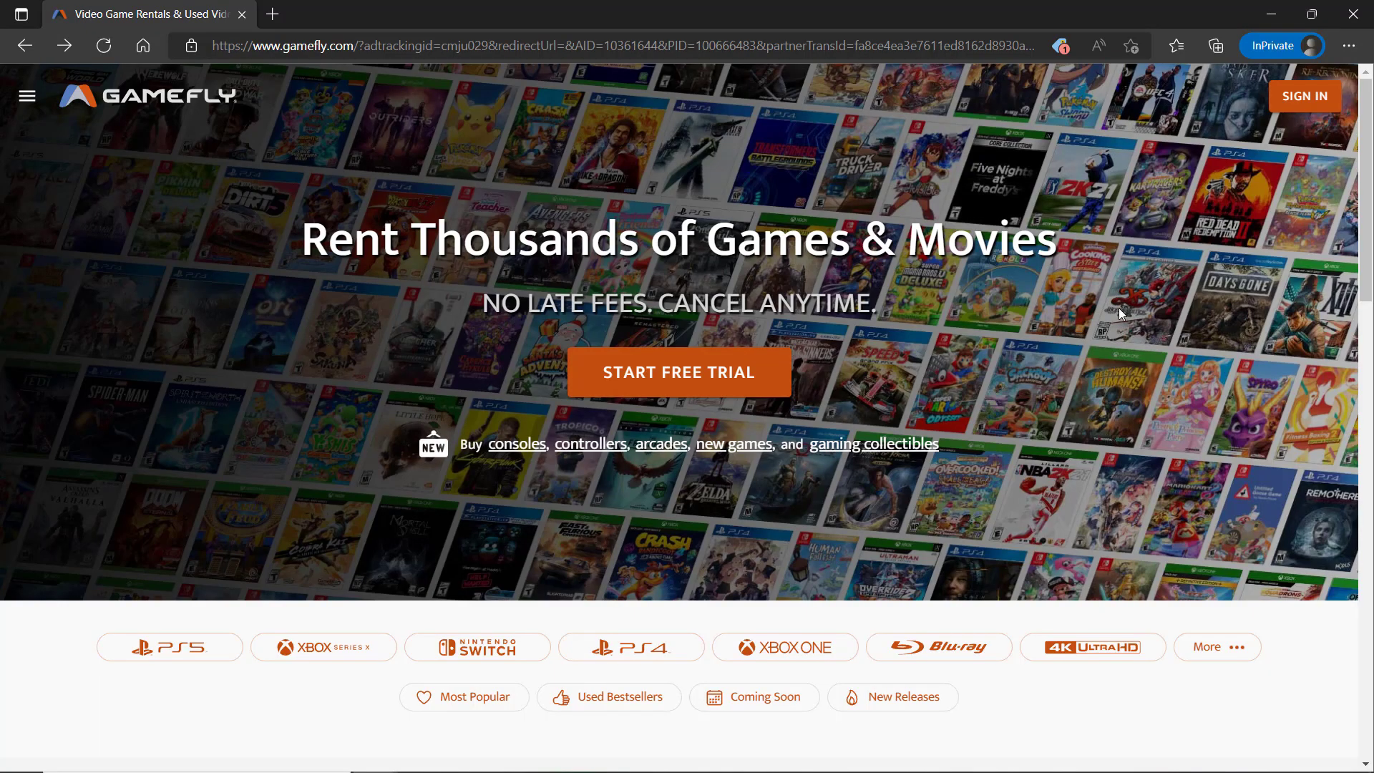
Step: Switch to the GameFly website, open The Last of Us: Part I among the most popular games and choose its free trial
scroll(1119, 312, "down", 2)
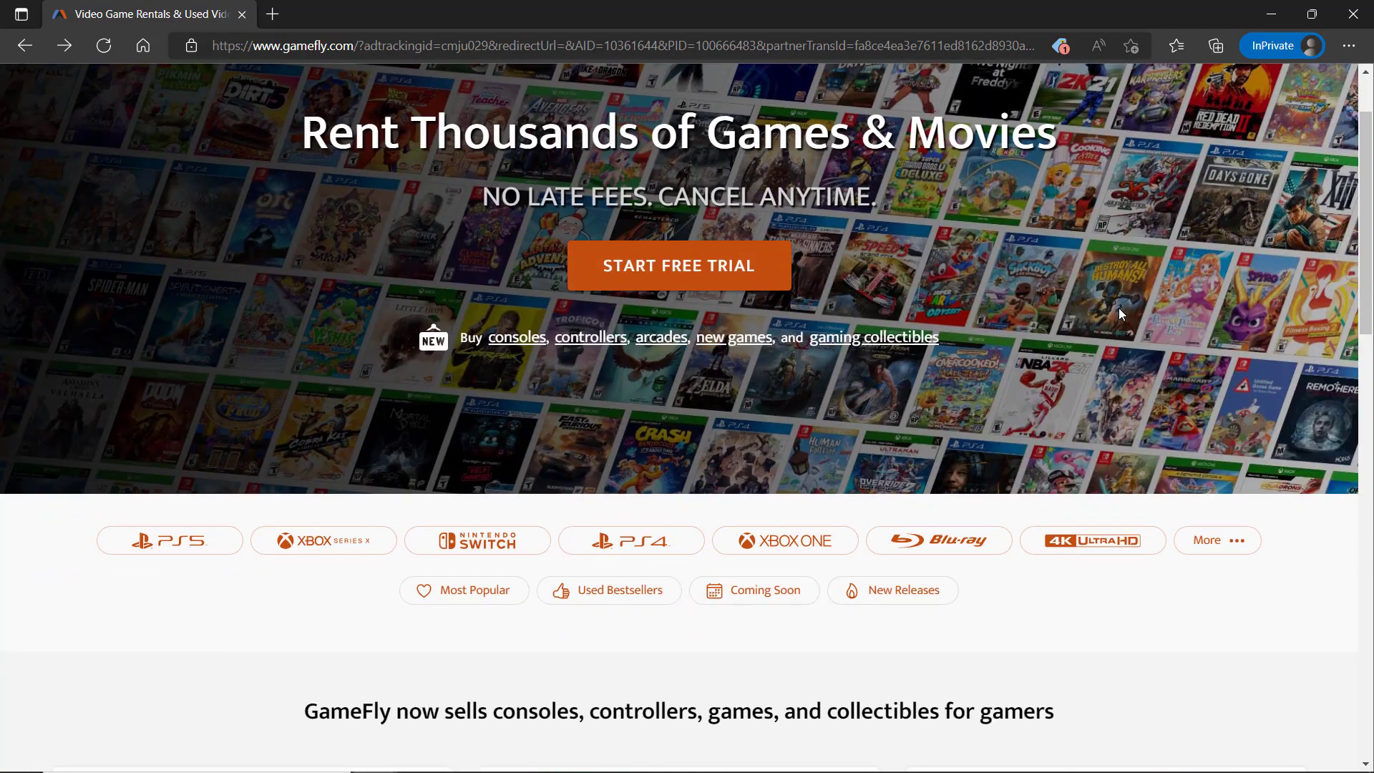
left_click(448, 591)
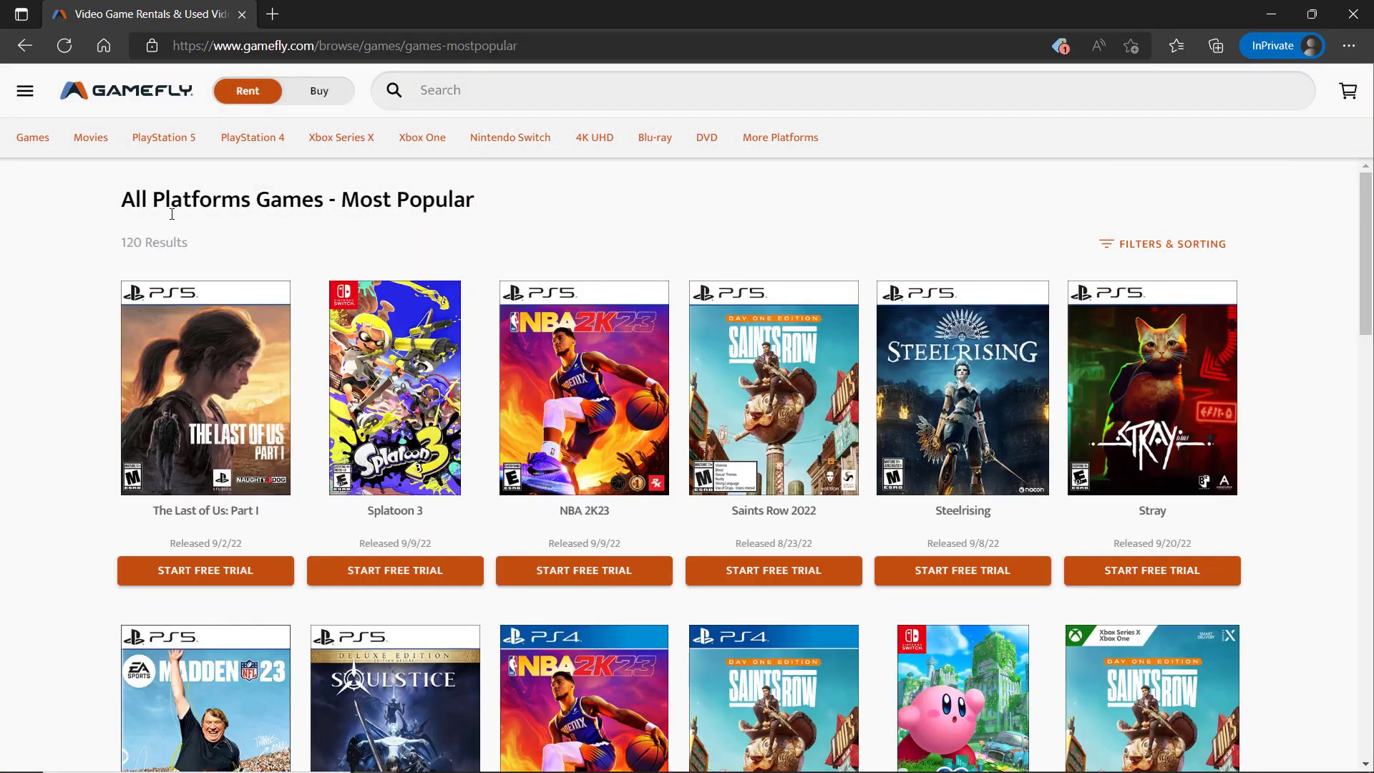
scroll(172, 214, "down", 1)
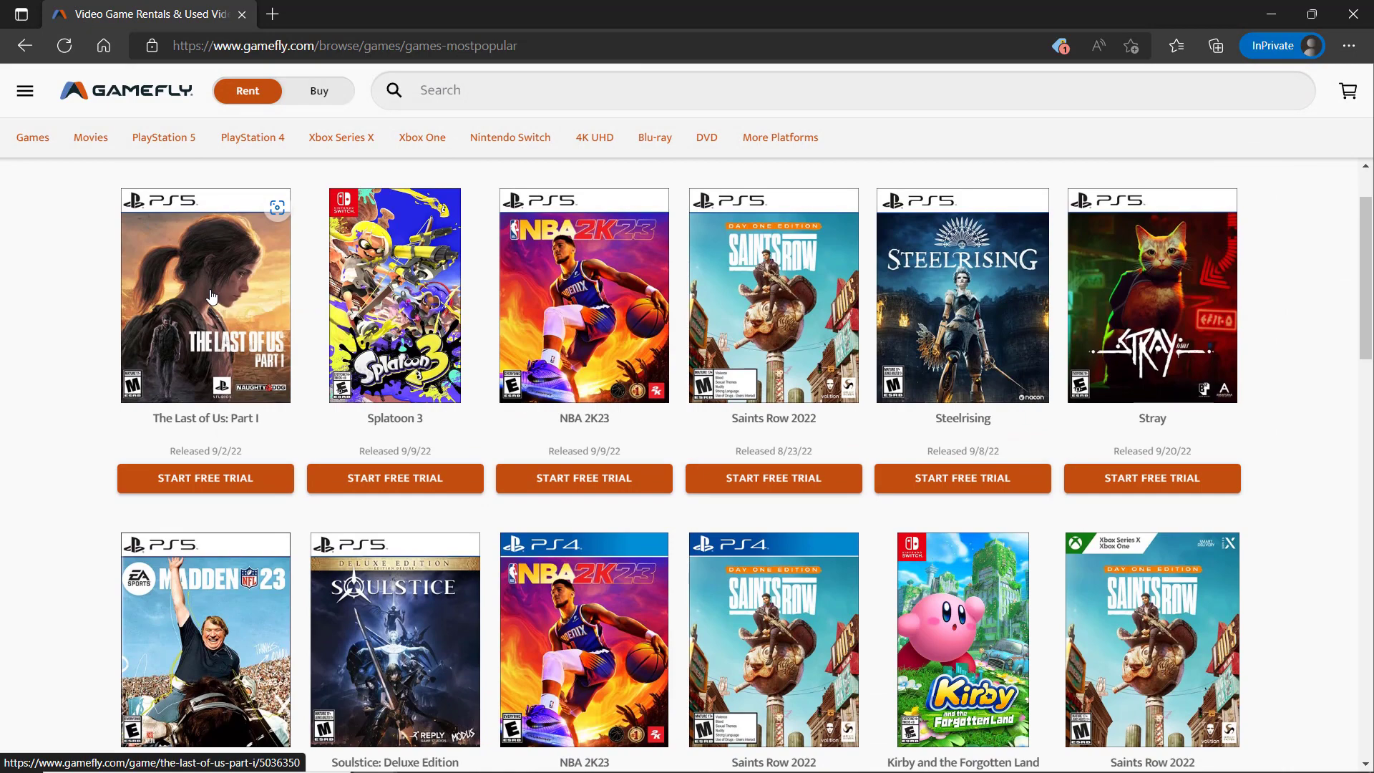
left_click(212, 296)
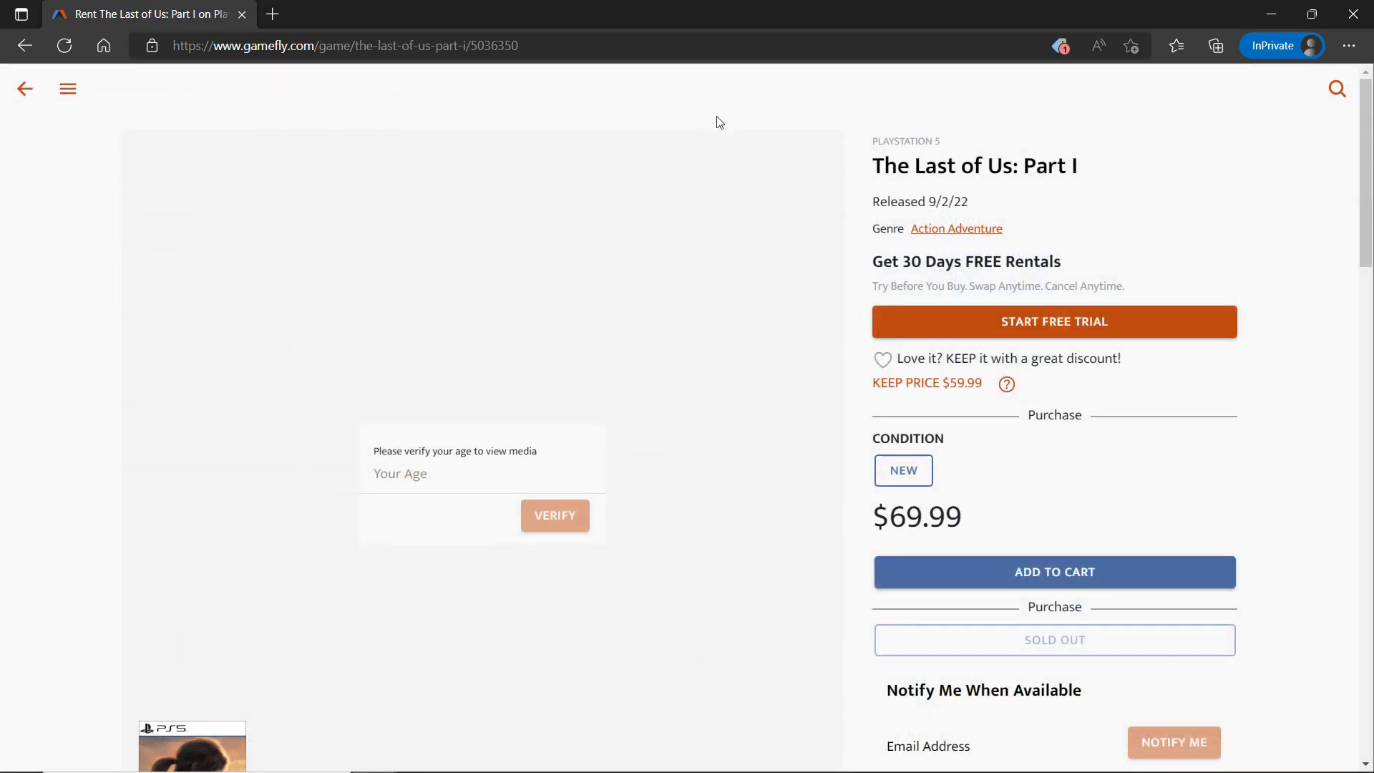
left_click(995, 325)
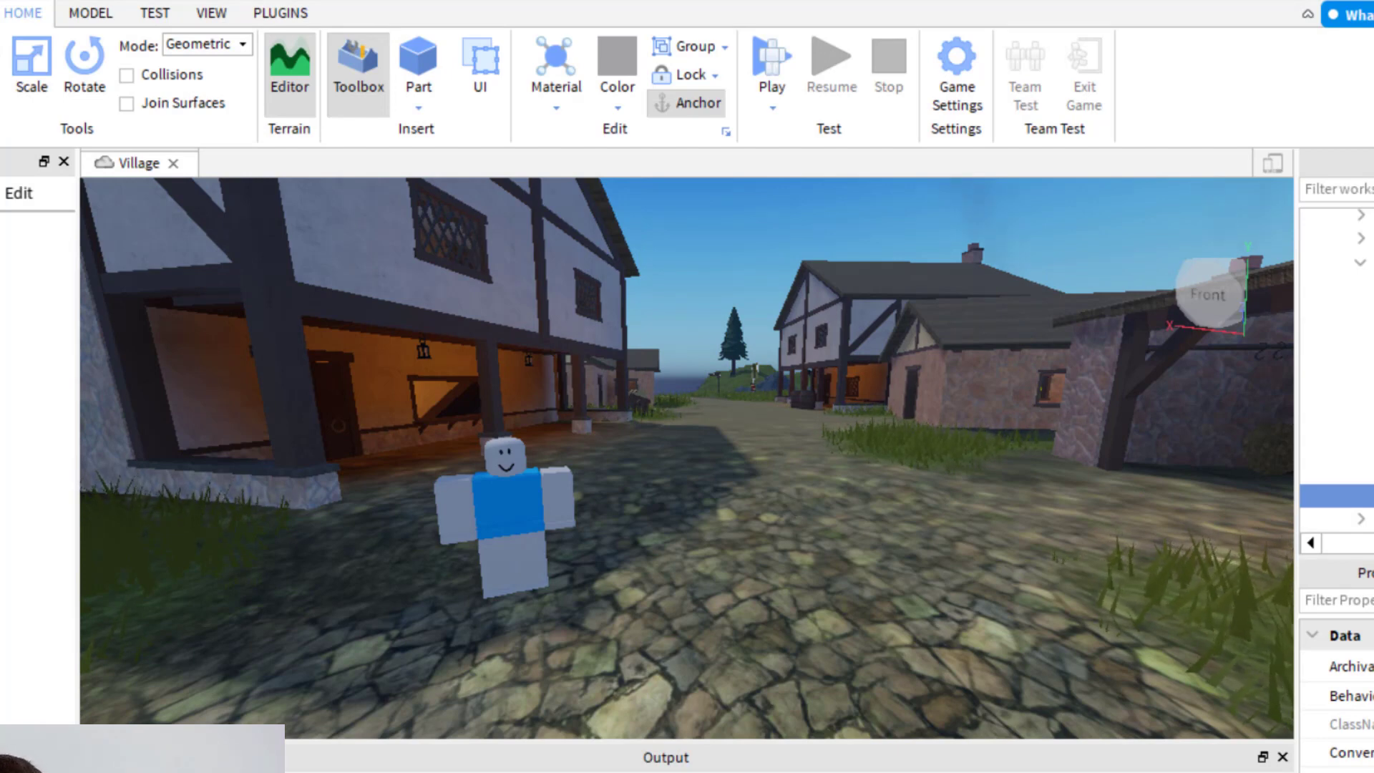
Step: Add a DialogChoice inside the Dialog on the Dummy's Head and select it
scroll(1336, 358, "down", 2)
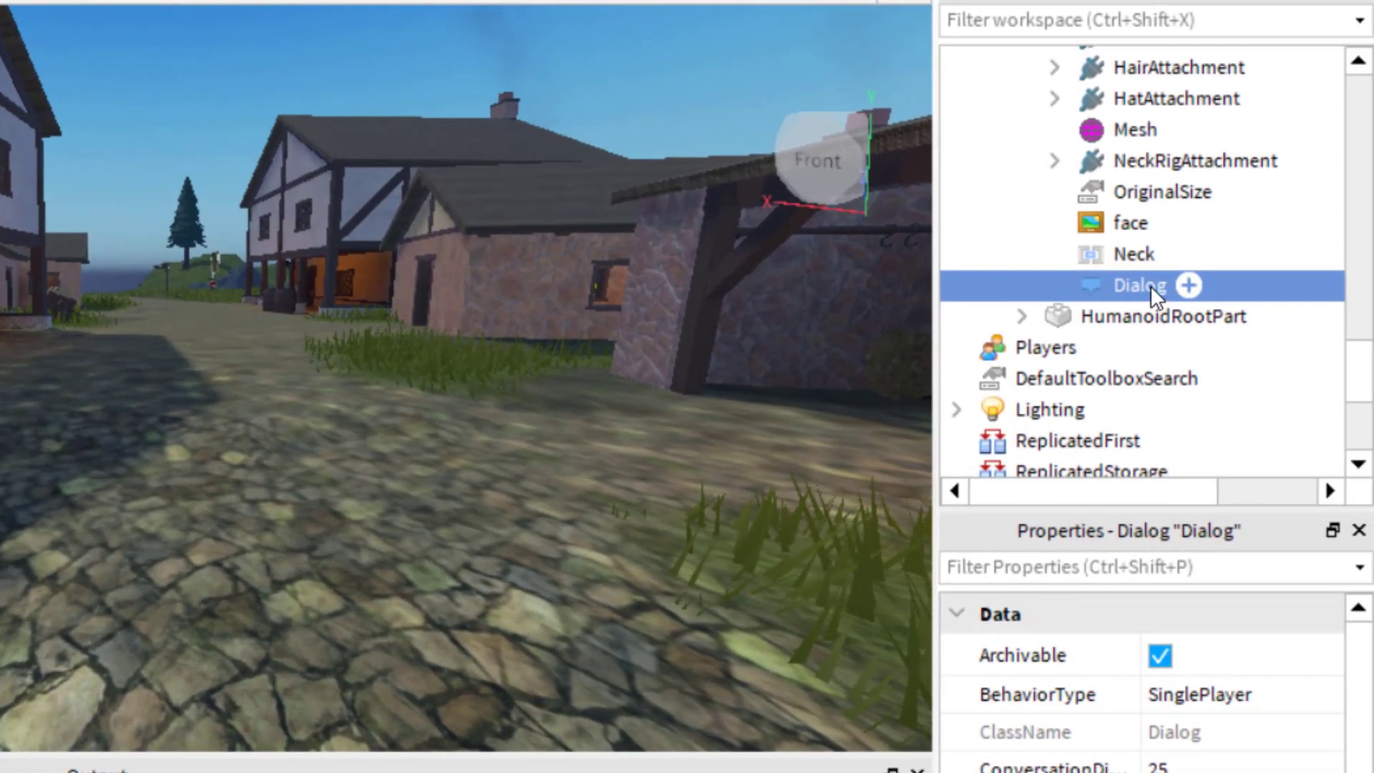
left_click(1188, 285)
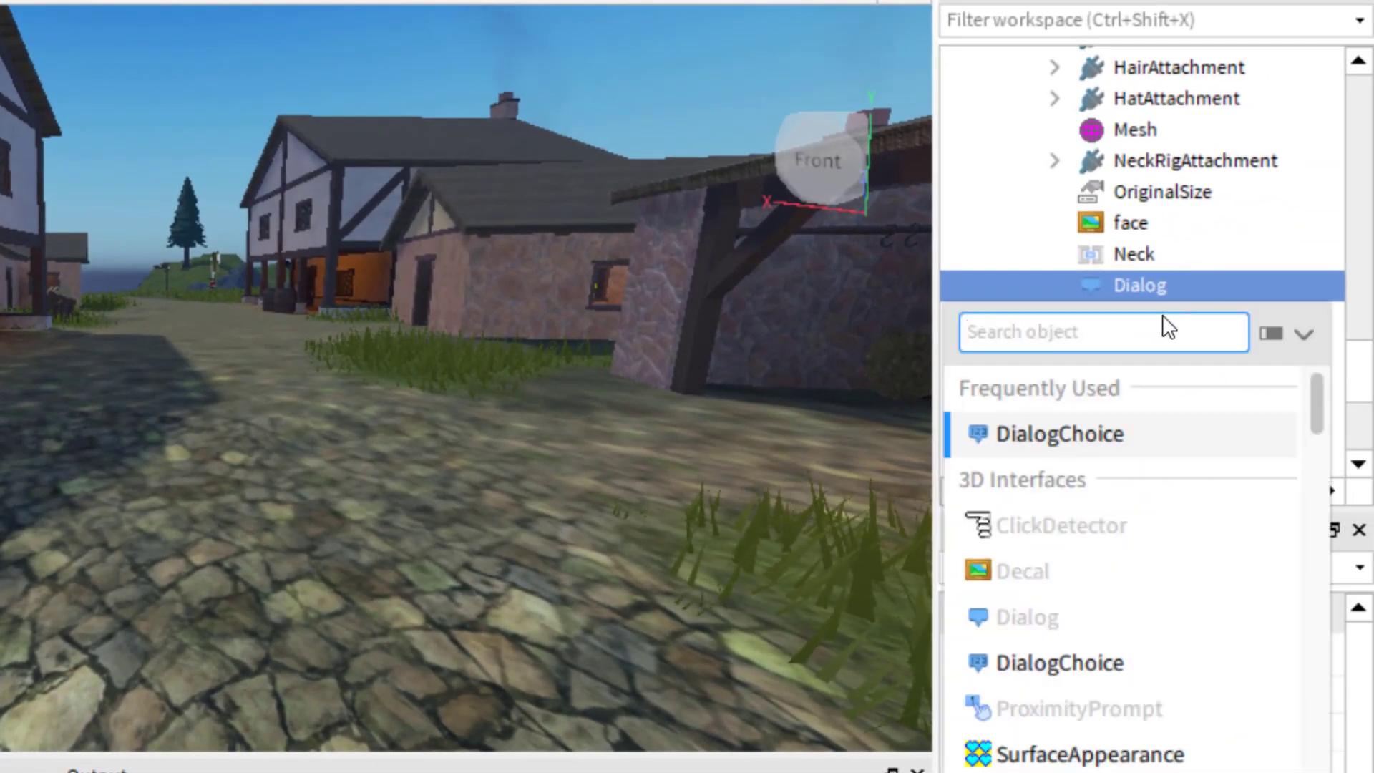
left_click(1090, 452)
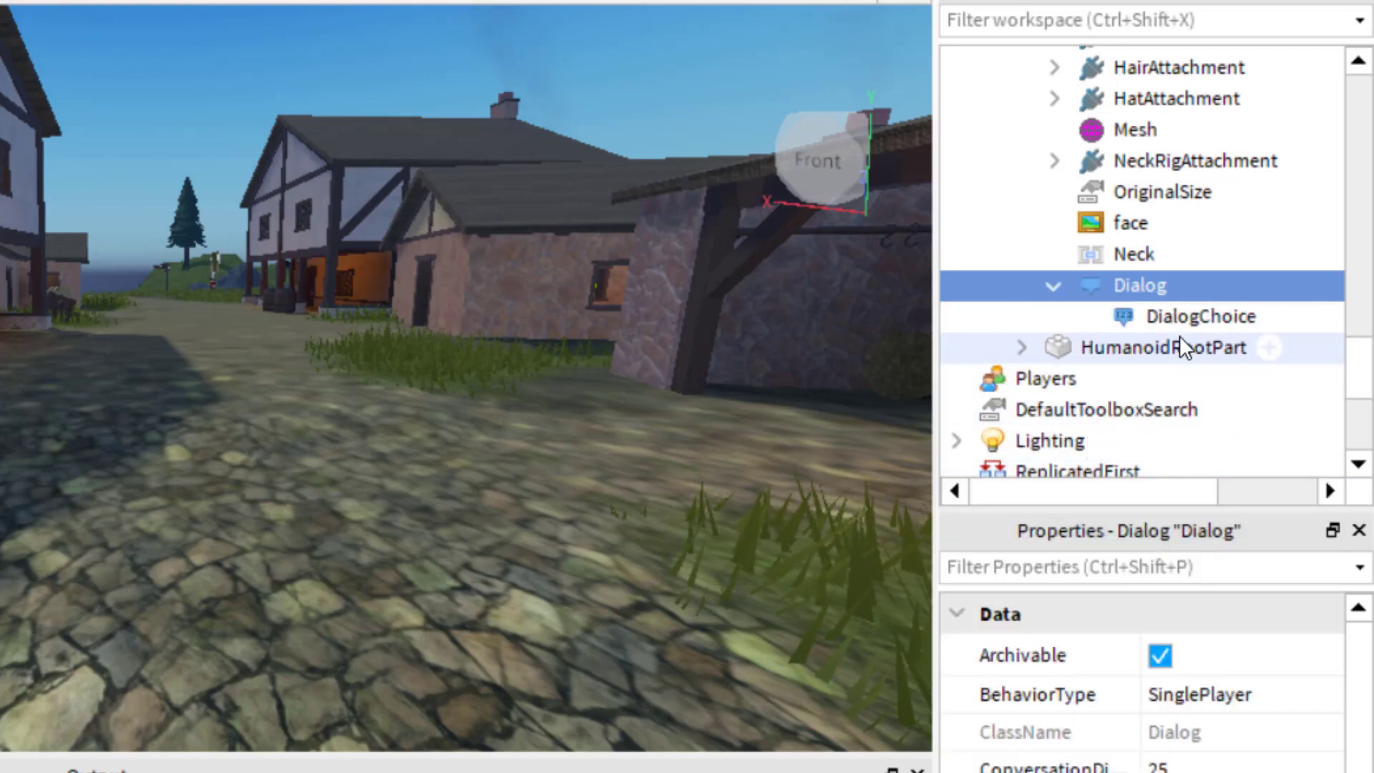
left_click(1183, 321)
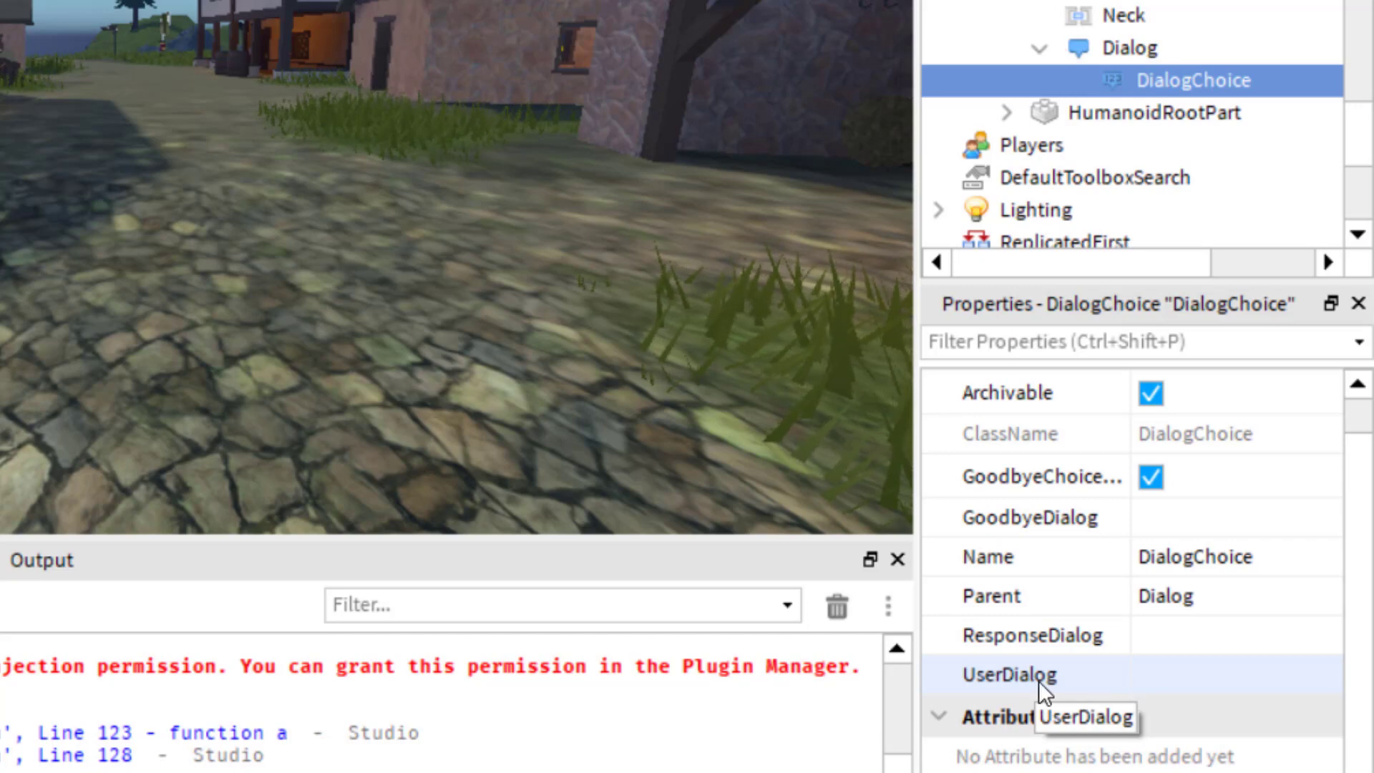
Step: Set the DialogChoice's UserDialog to "Where is the treasure?" and its ResponseDialog to "The treasure is by the lake!"
left_click(1158, 684)
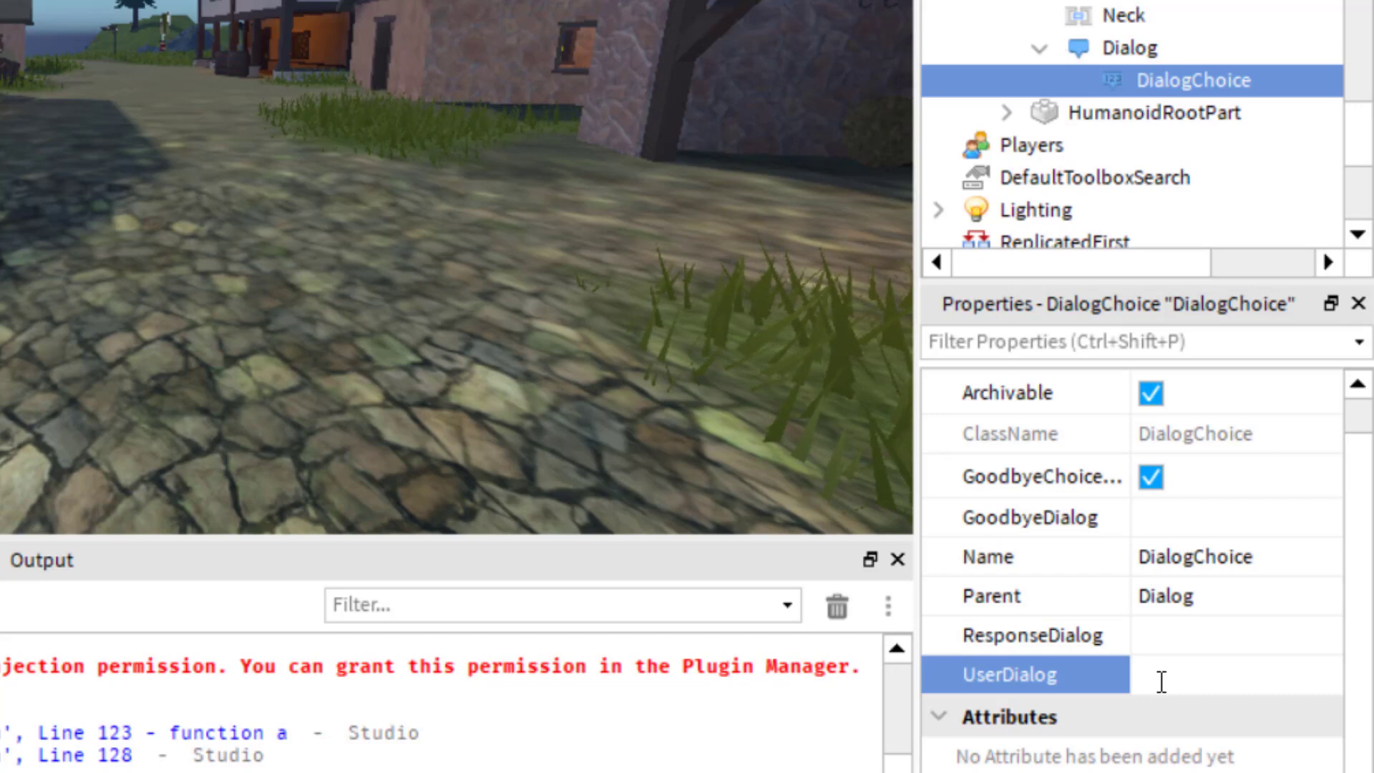
left_click(1150, 635)
left_click(1178, 676)
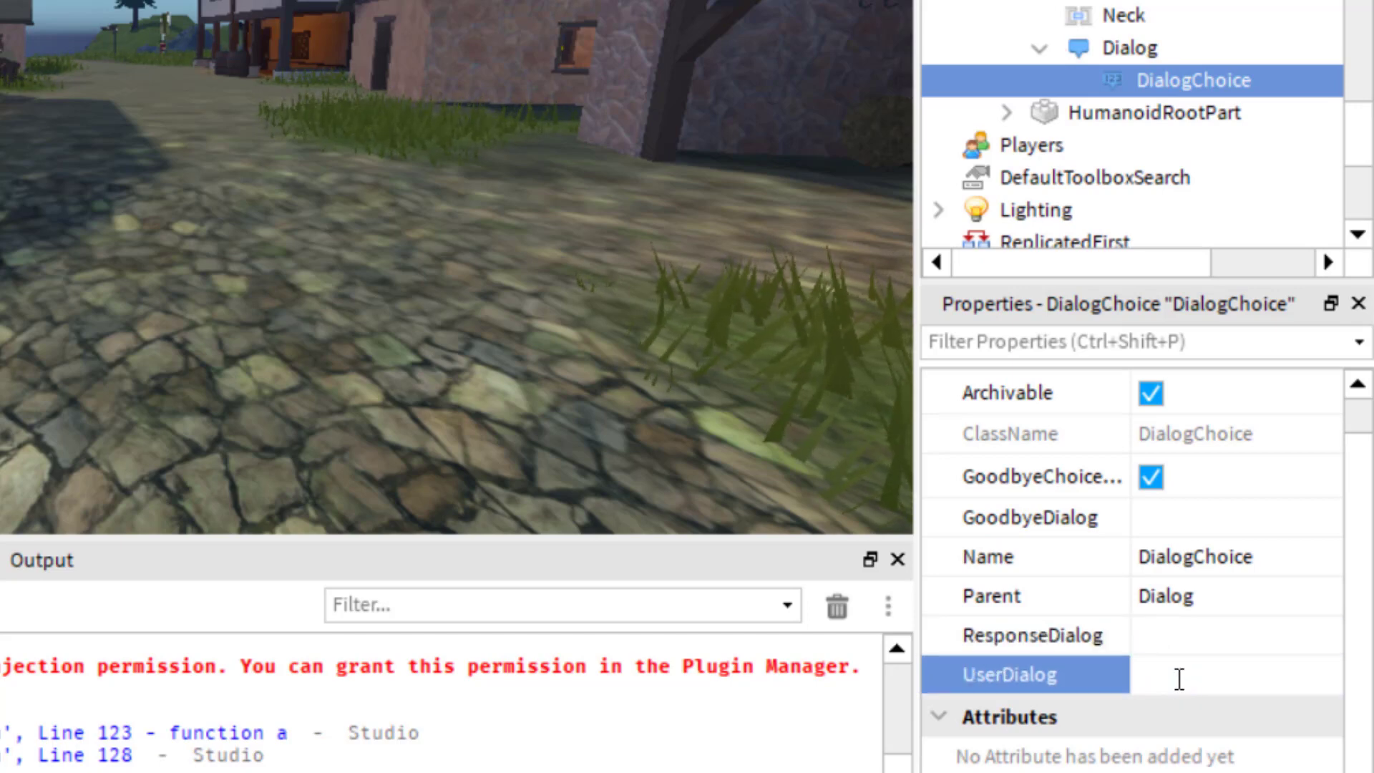
type("Where is the treasure?")
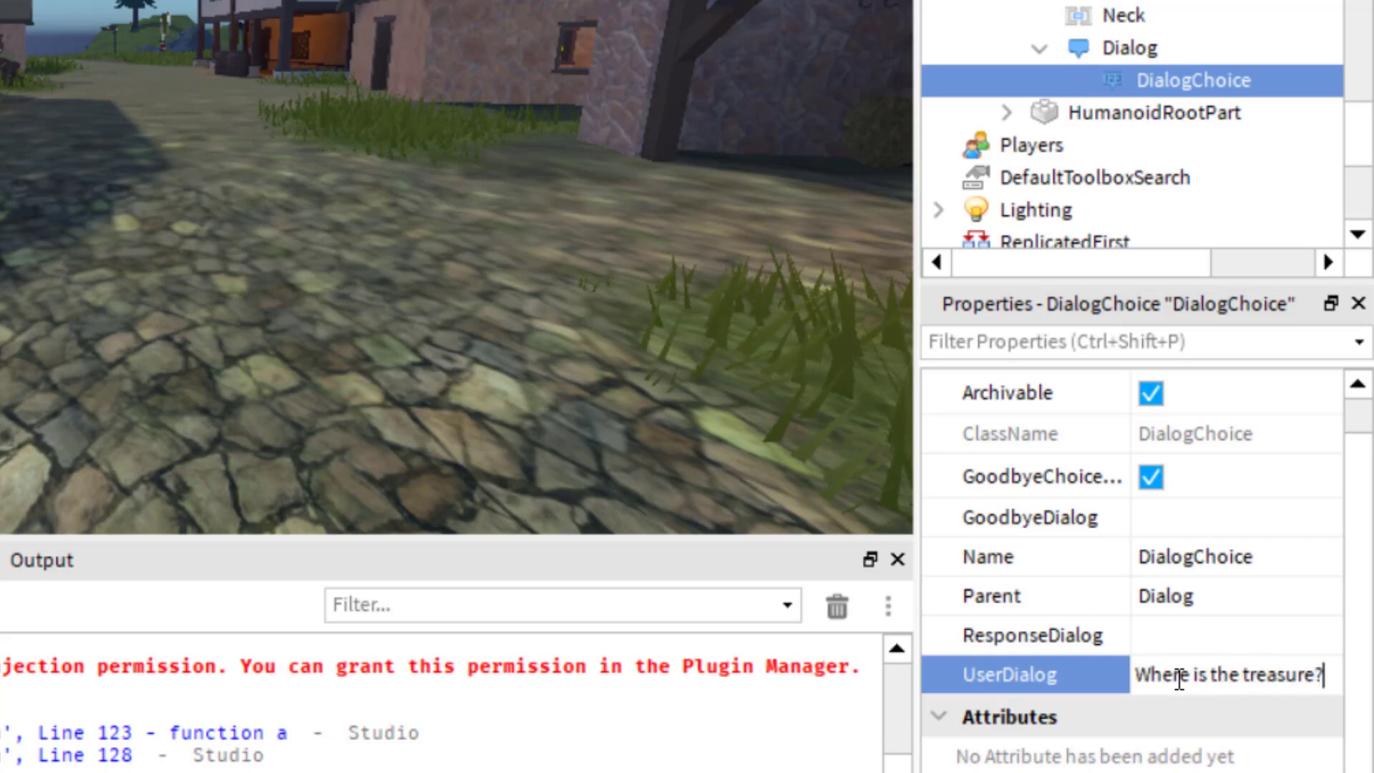
left_click(1179, 643)
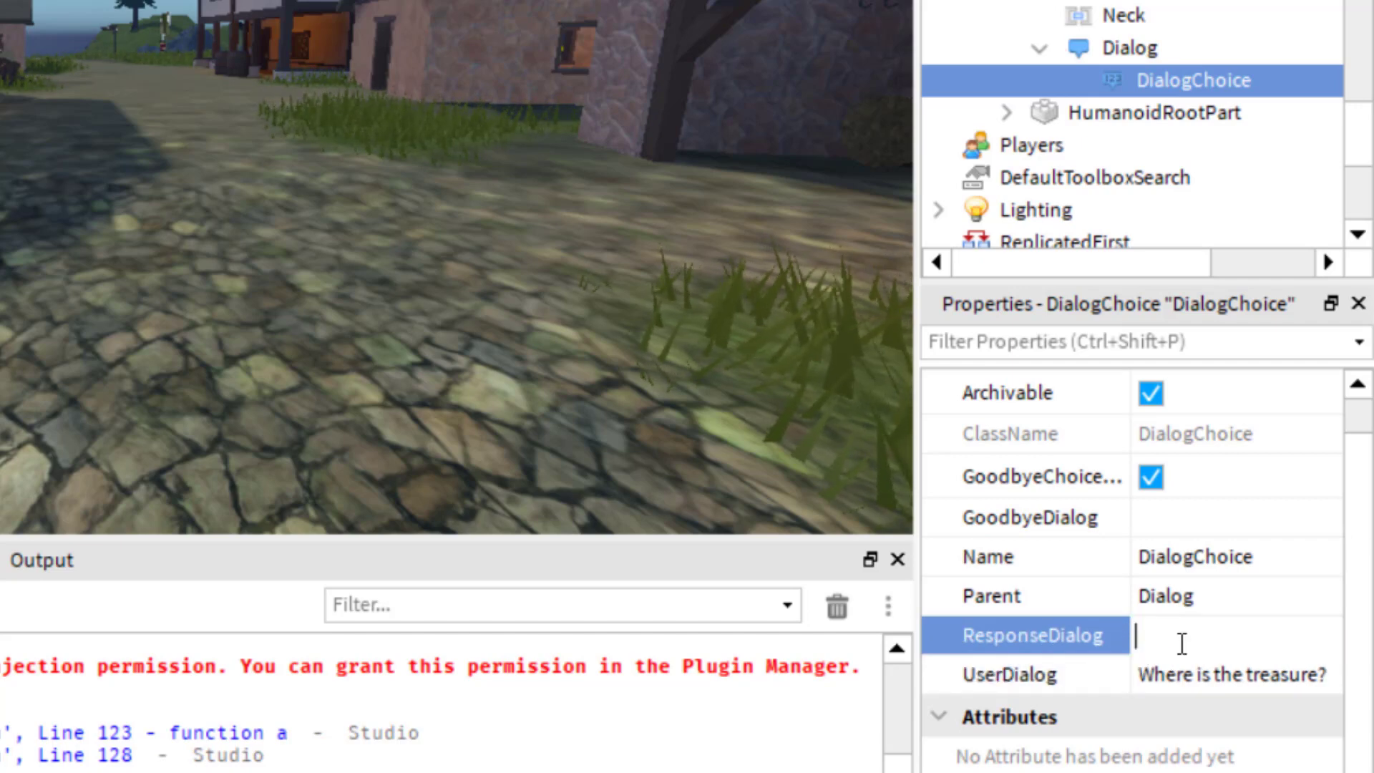
type("The treasure is by the lake!")
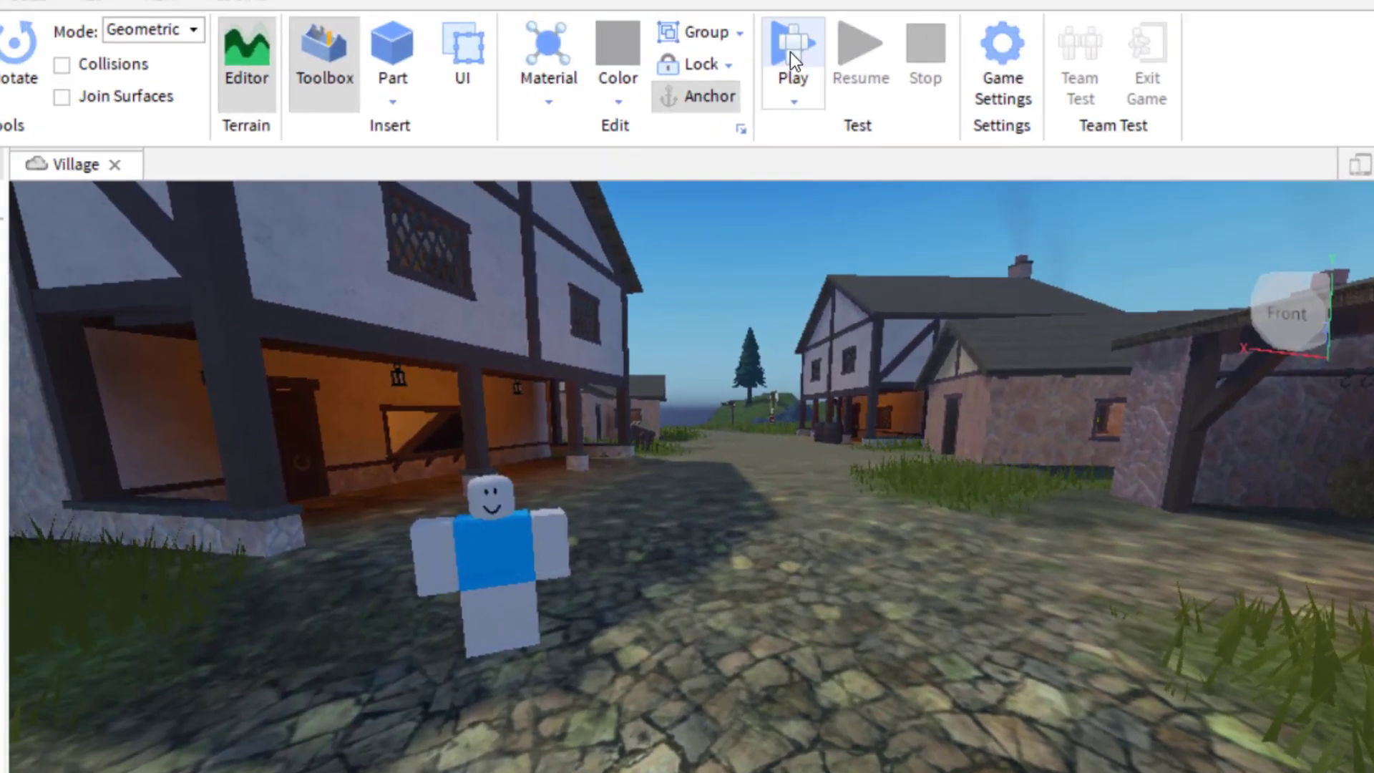
Step: Playtest the village, ask the Dummy "Where is the treasure?" in its dialog, and stop the test
left_click(788, 52)
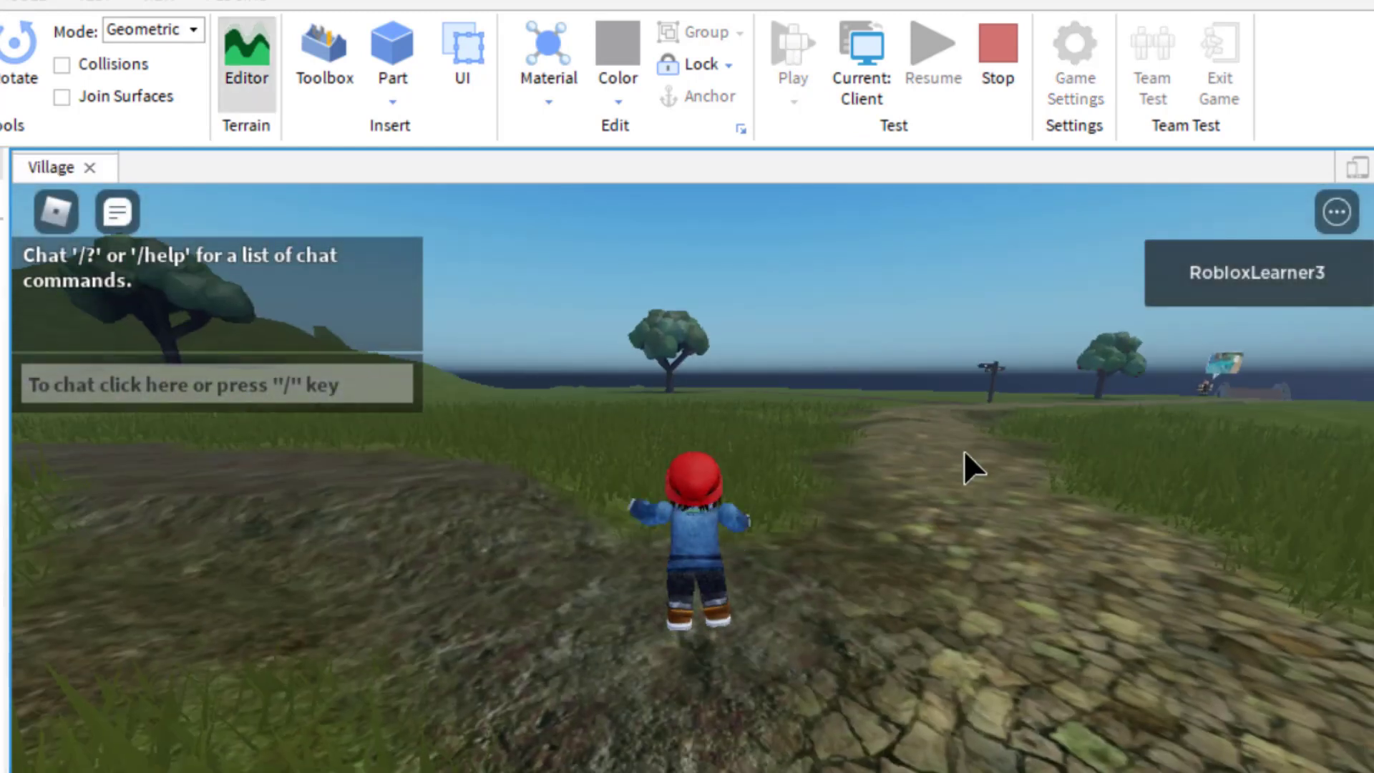
key("w")
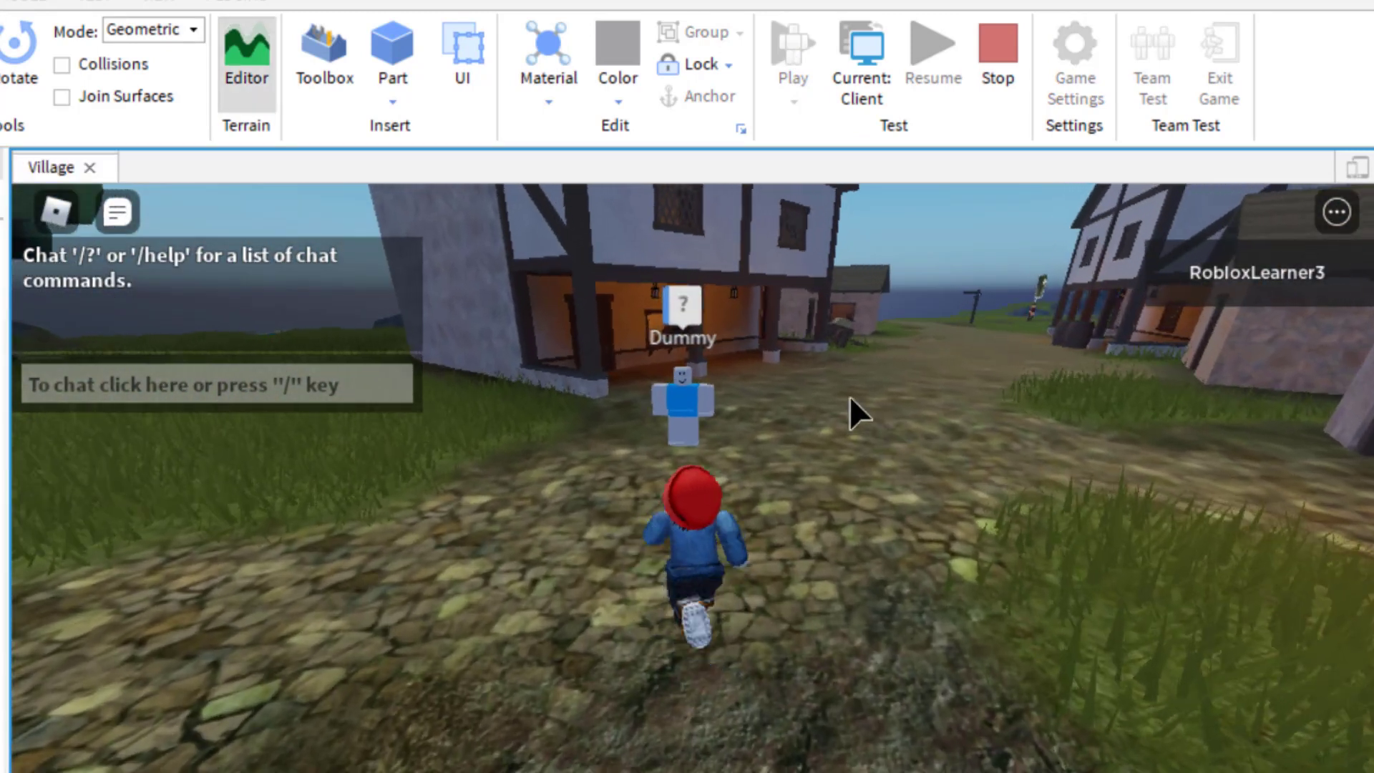
left_click(704, 304)
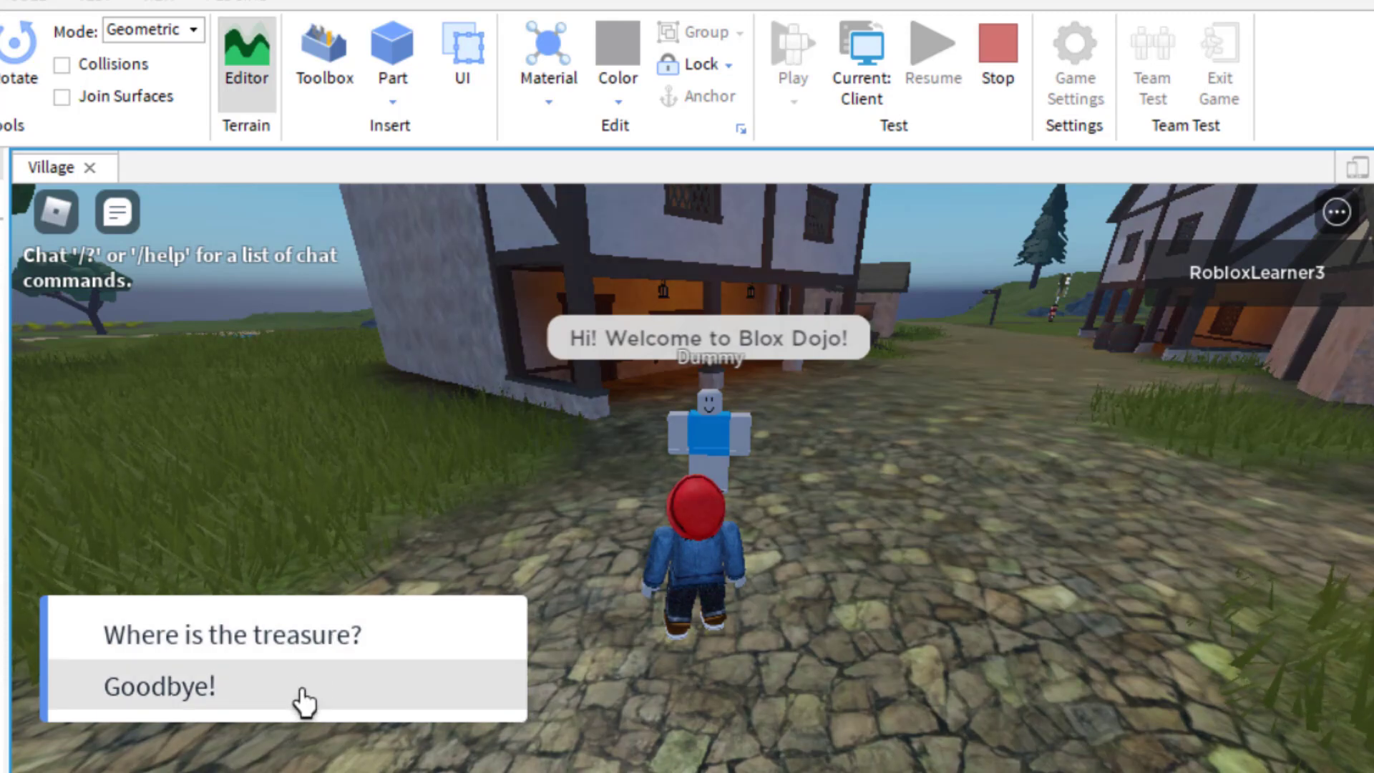
left_click(313, 641)
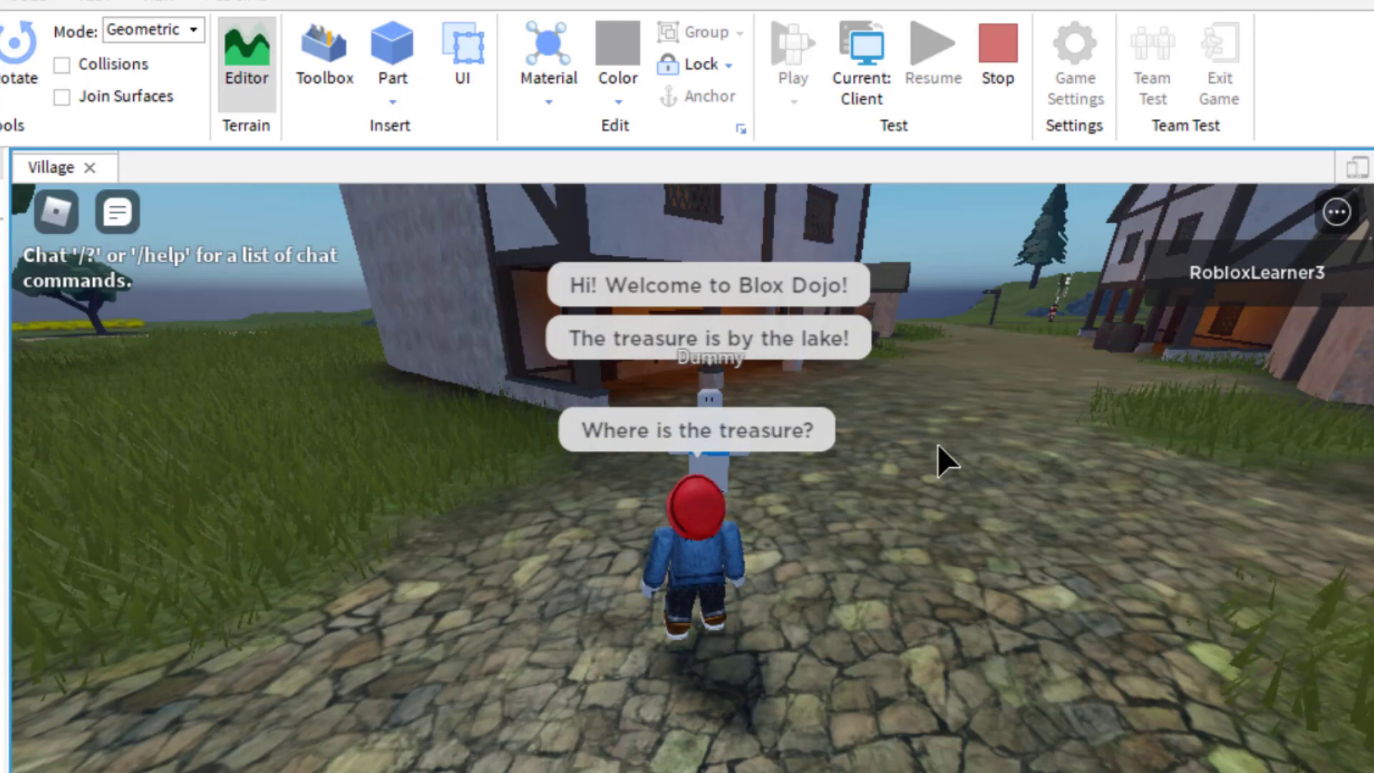
left_click(1006, 39)
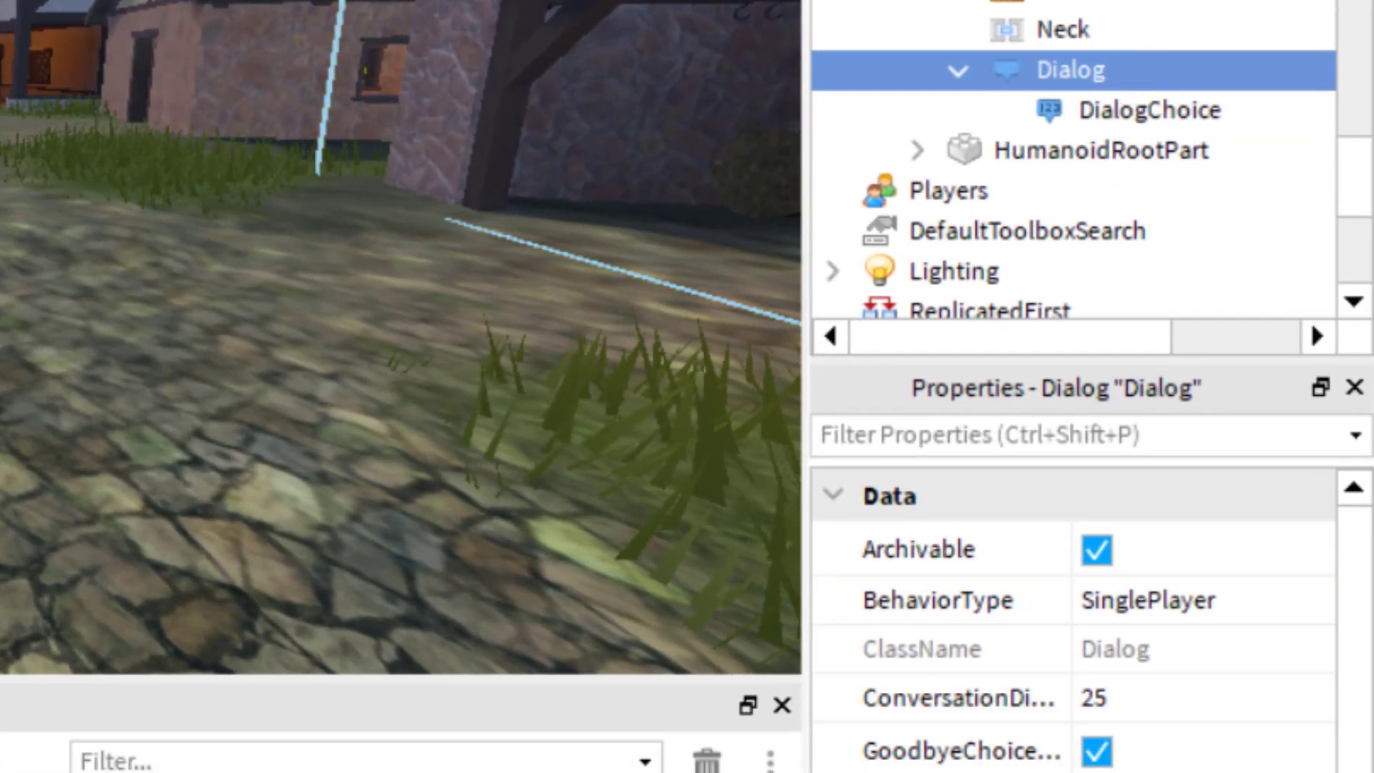
Step: Review the full text of the Dialog's InitialPrompt
scroll(1181, 680, "down", 3)
left_click(1174, 708)
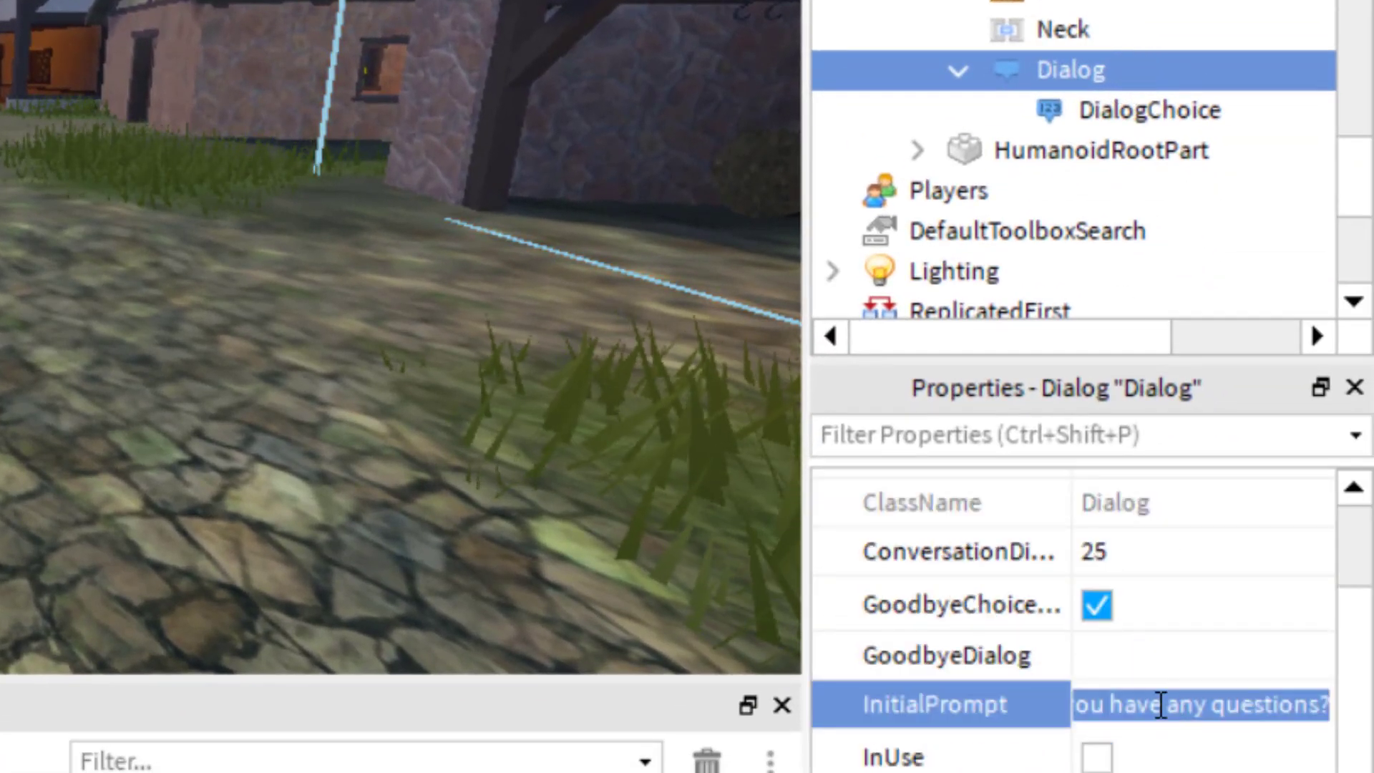
left_click_drag(1106, 705, 1325, 715)
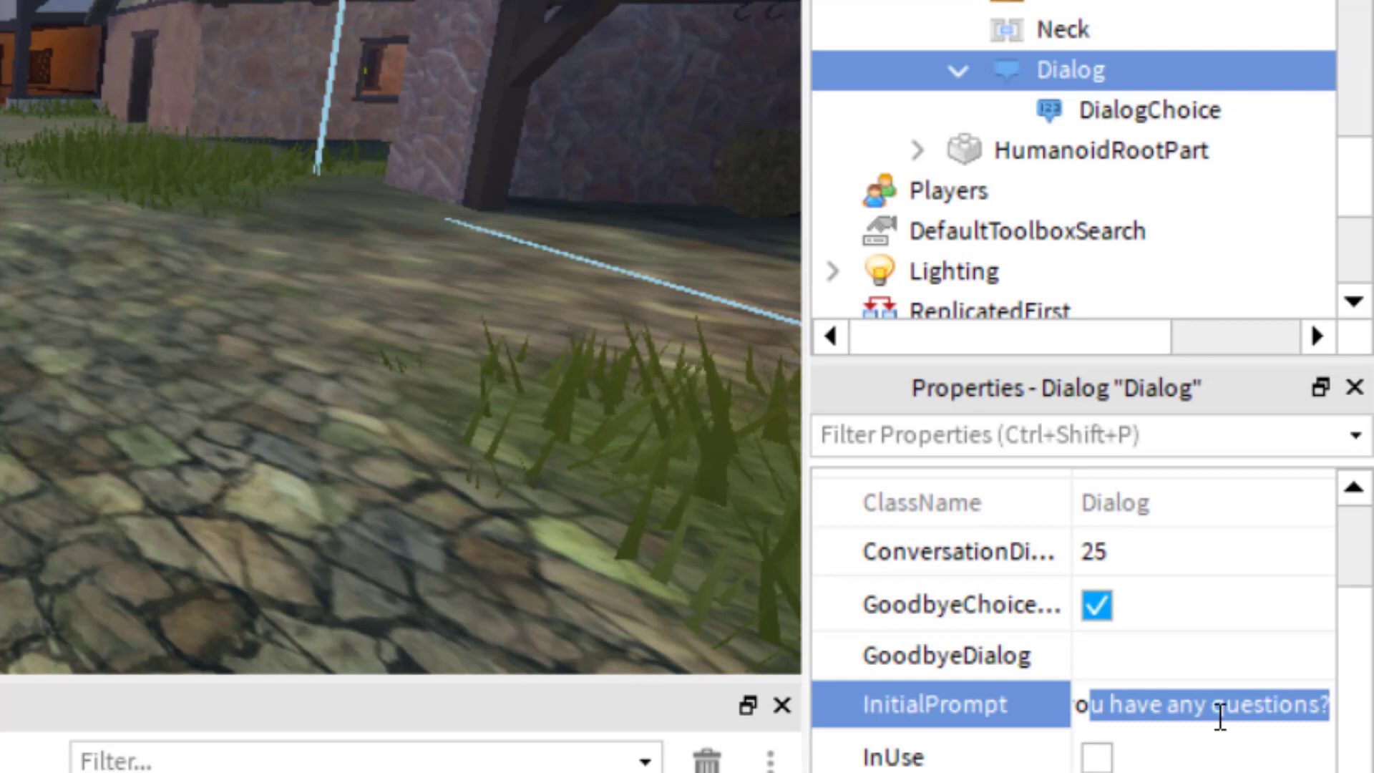
left_click(1220, 716)
left_click_drag(1239, 707, 944, 704)
left_click(1155, 711)
left_click_drag(1155, 711, 1363, 716)
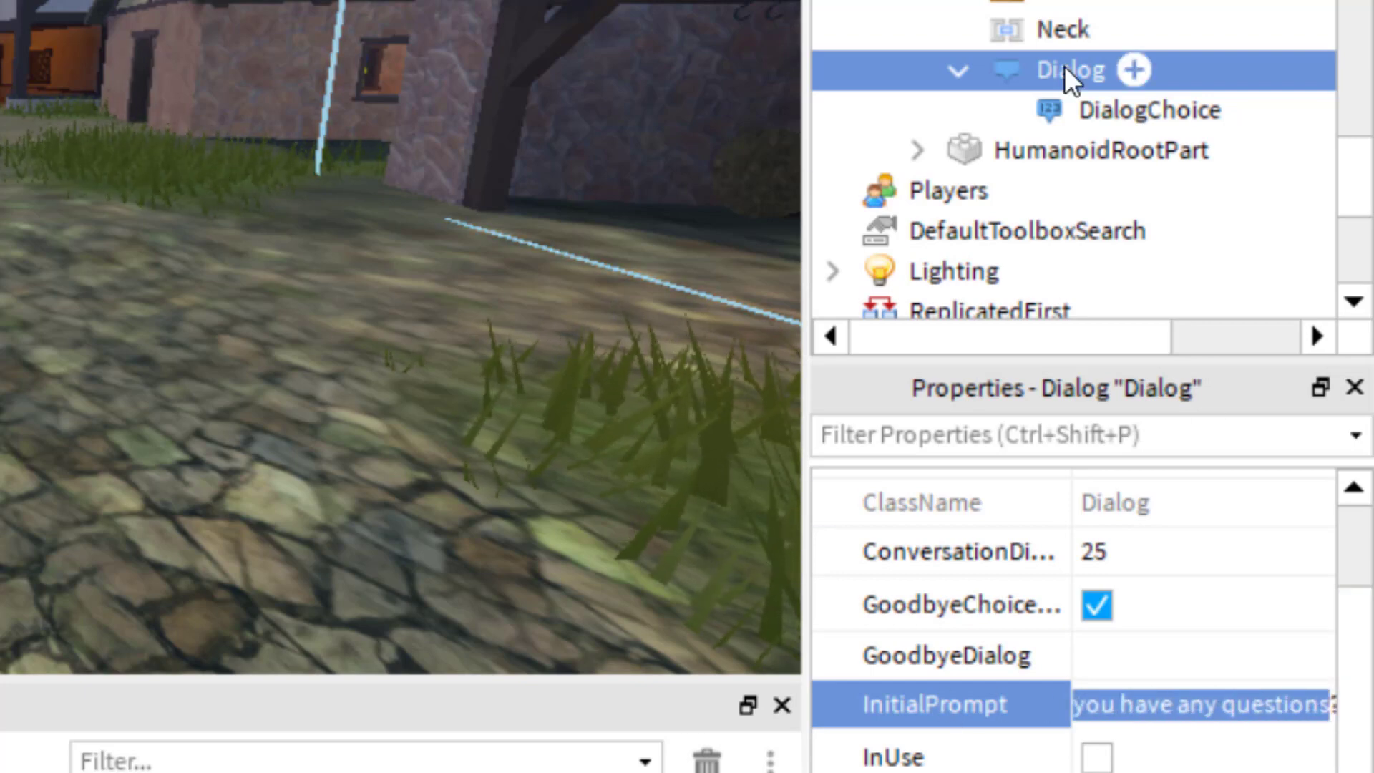
Step: Add a second DialogChoice nested inside the existing DialogChoice and select it
left_click(1095, 108)
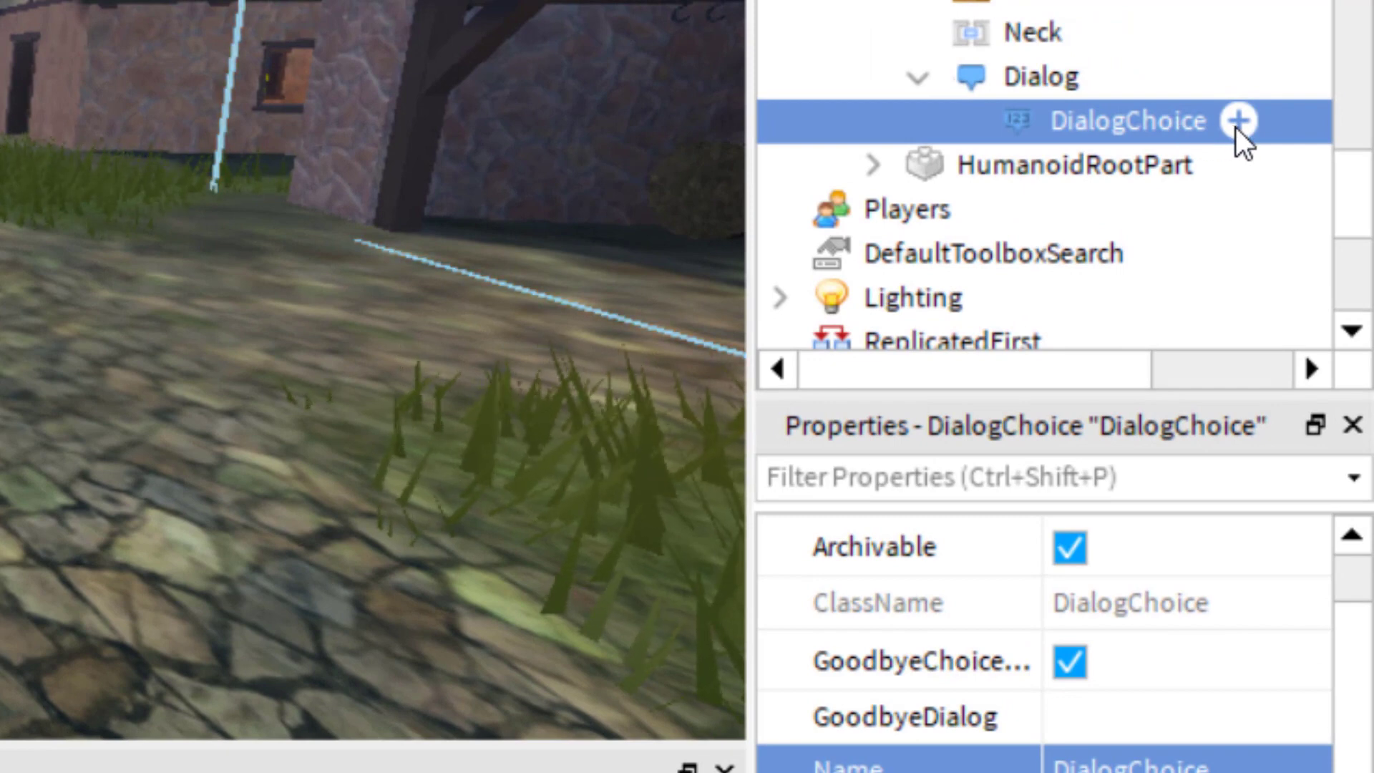
left_click(1237, 123)
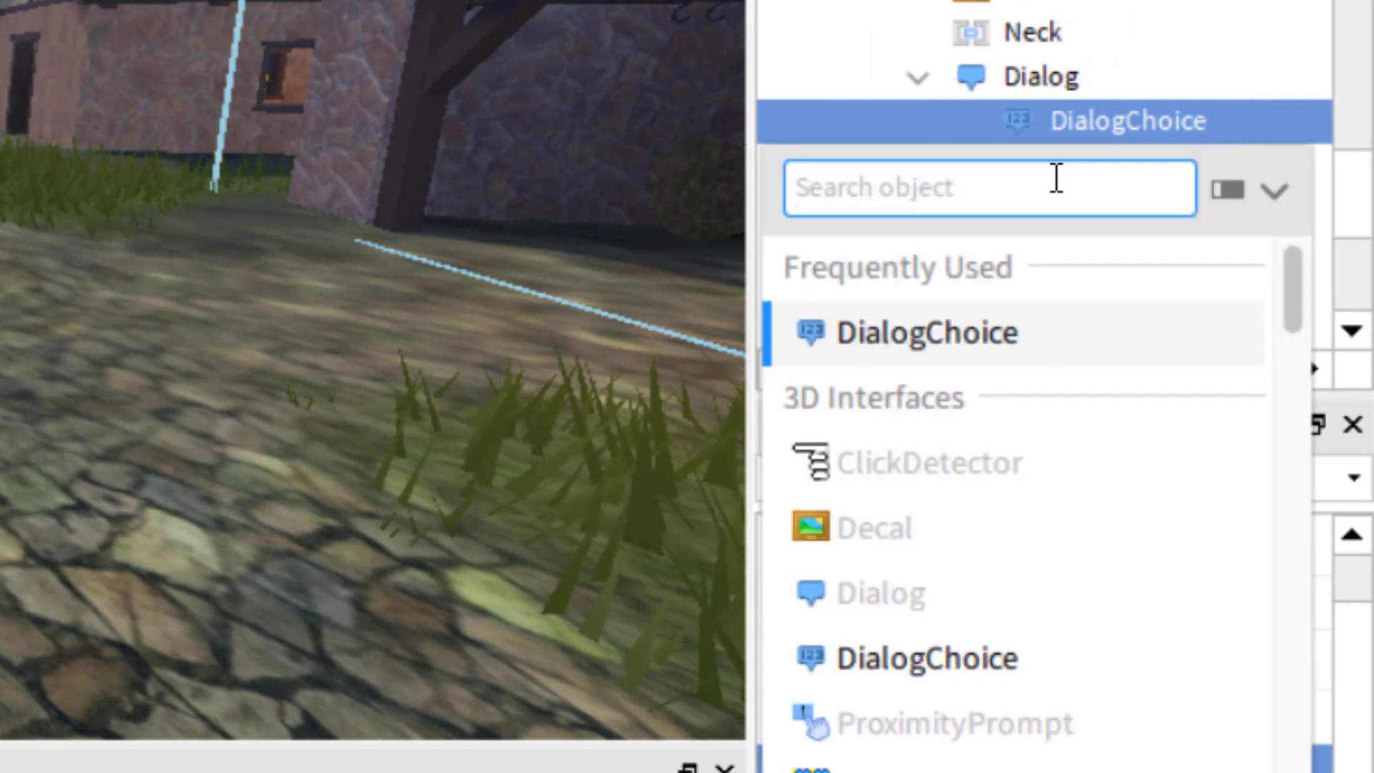
left_click(959, 334)
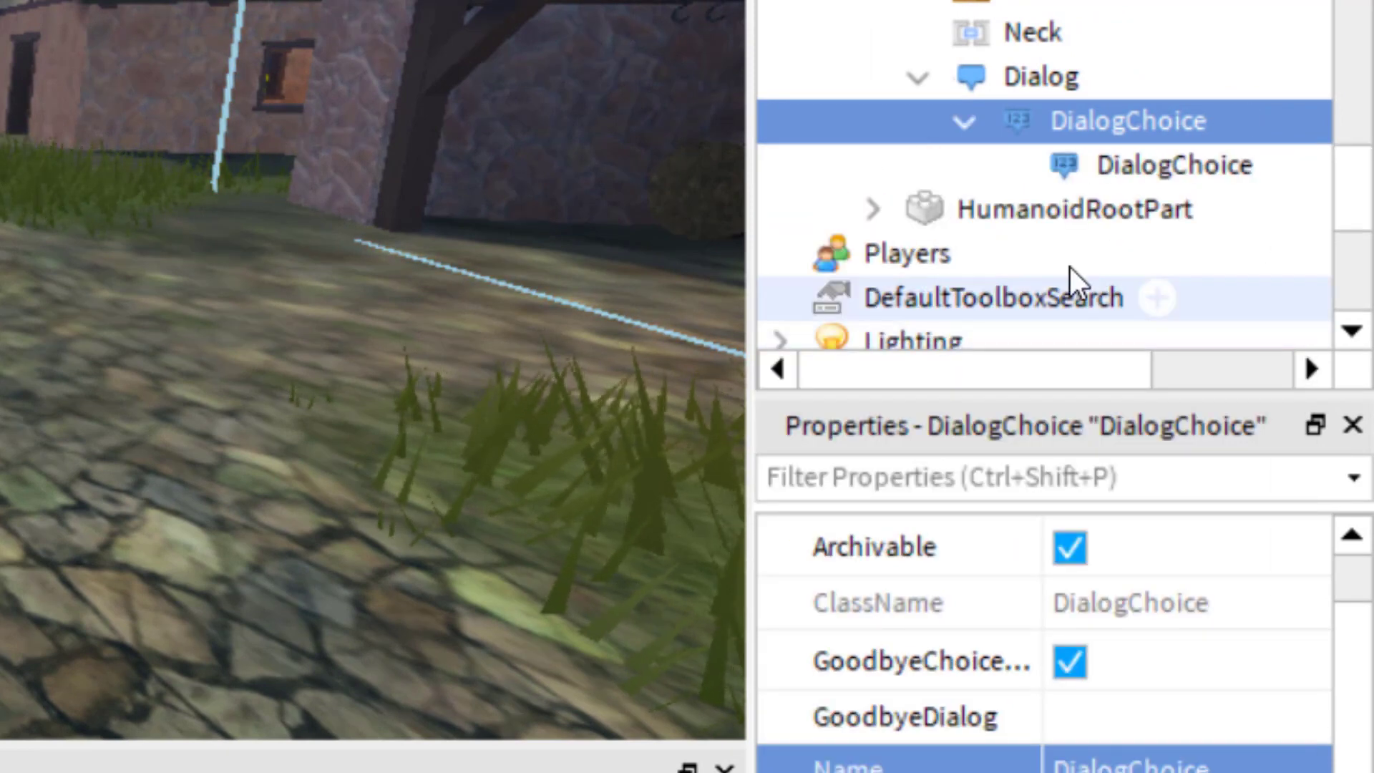
left_click(1160, 166)
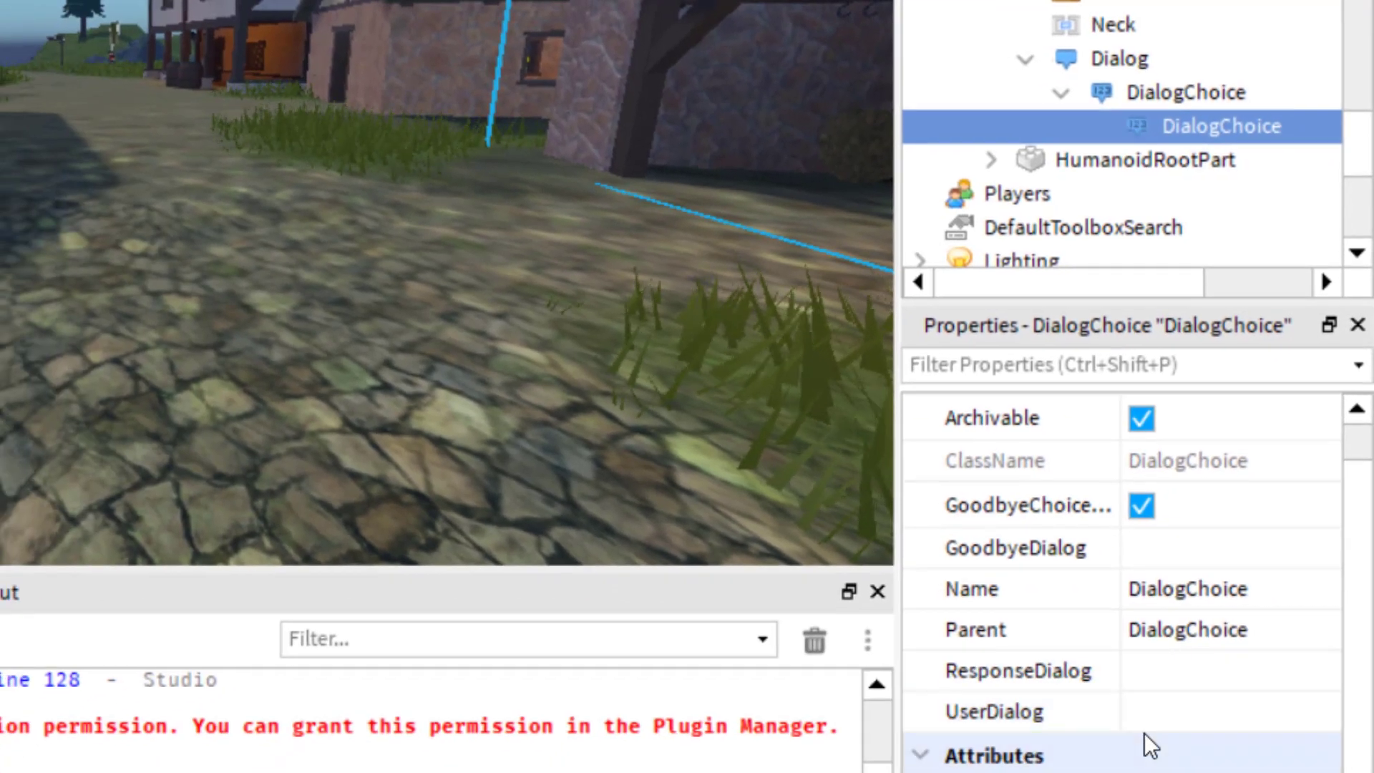
Step: Set the nested DialogChoice's UserDialog to "How far is the treasure?"
left_click(1145, 725)
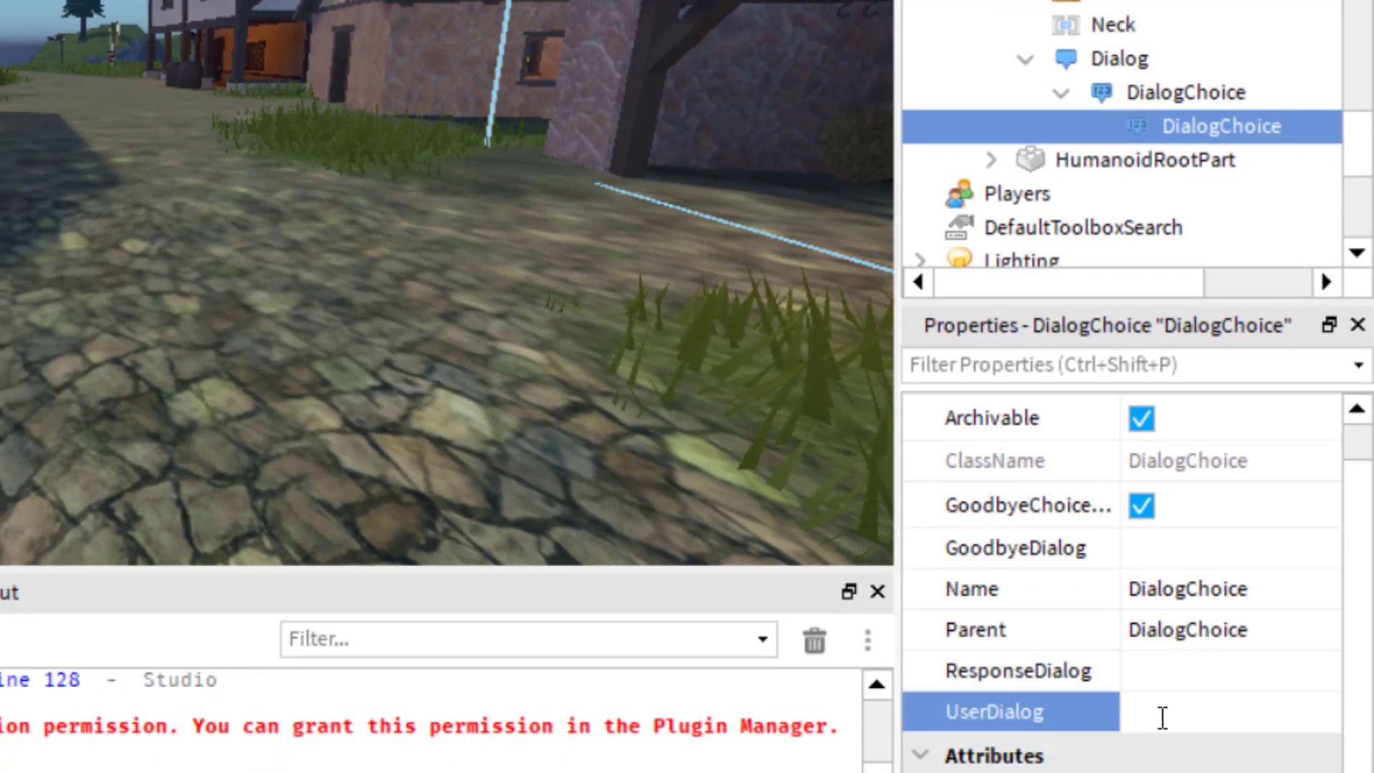
type("How far i")
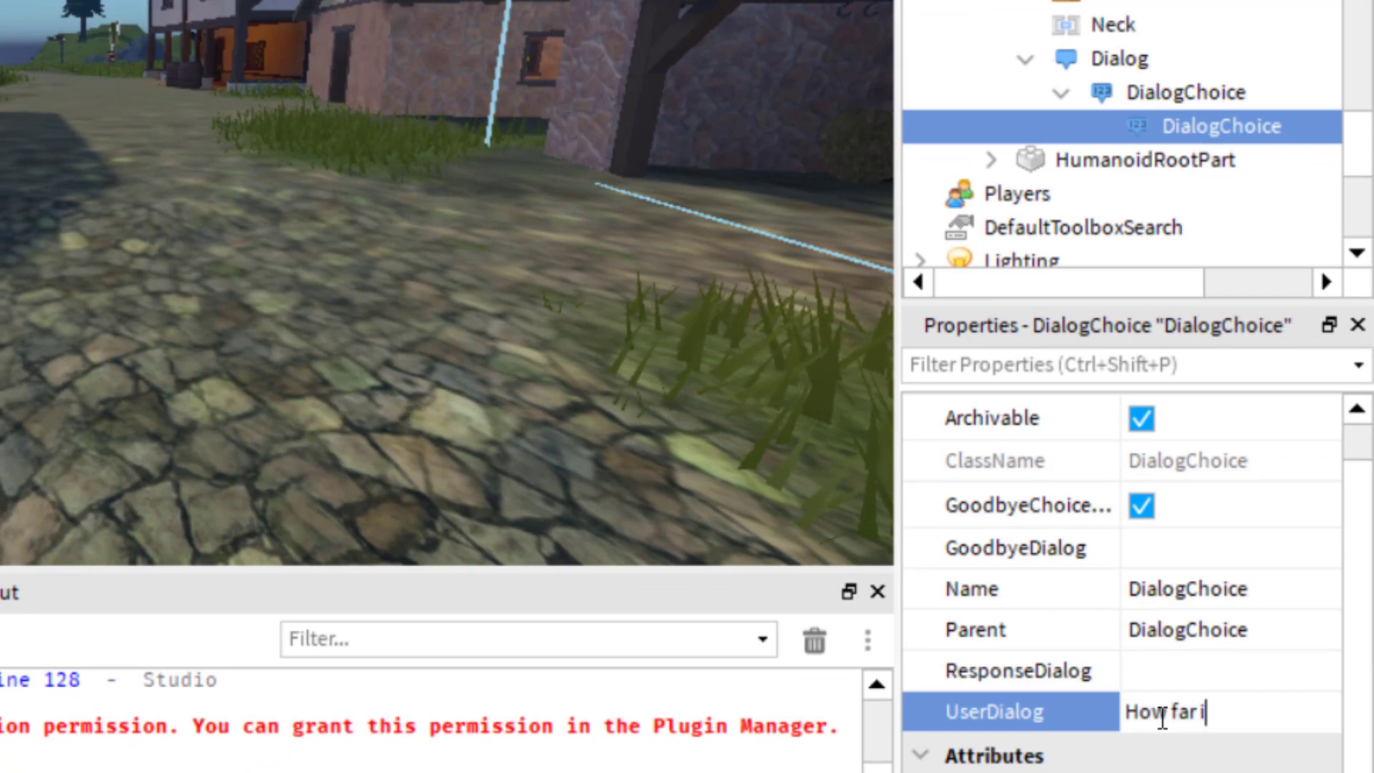
type("s the treasure?")
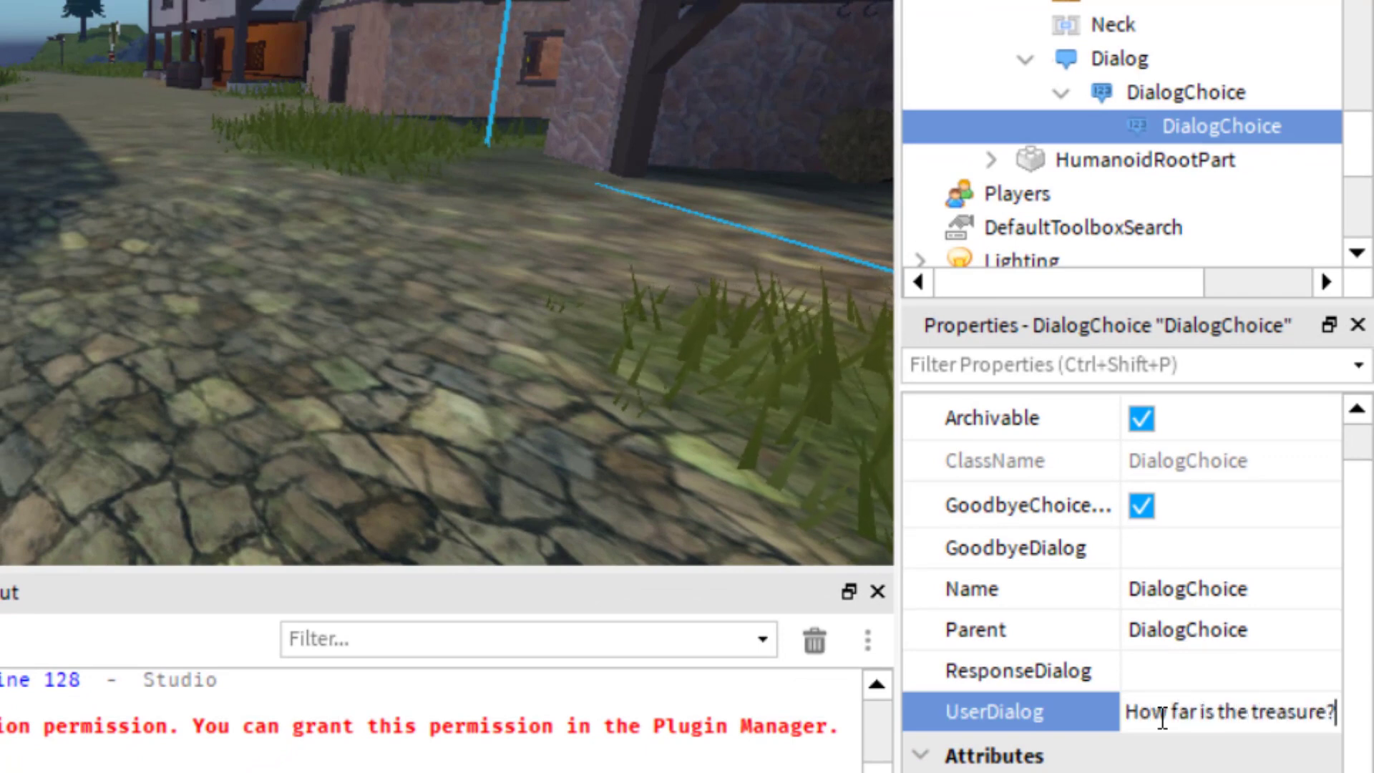
Step: Set the nested DialogChoice's ResponseDialog to "The treasure is close!"
left_click(1151, 679)
type("The trea")
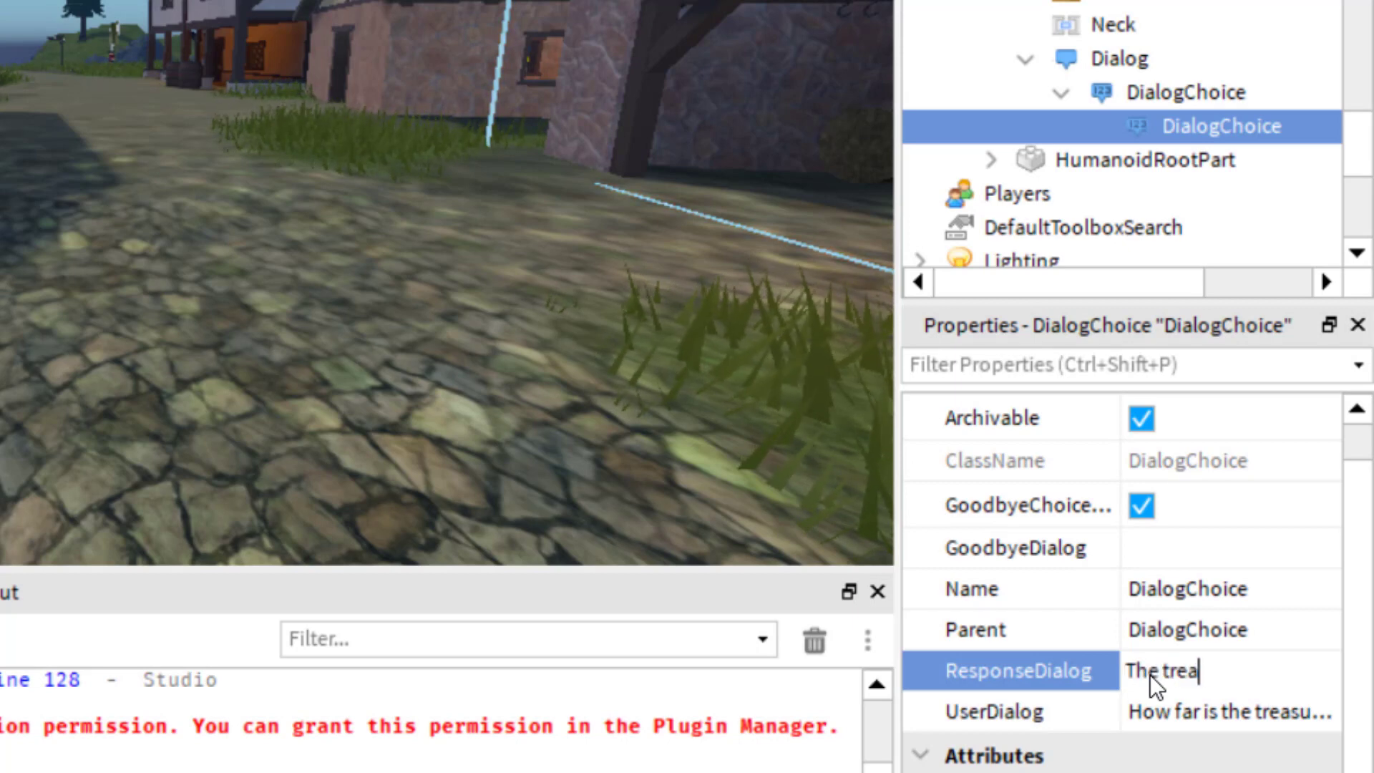
type("sure is close!")
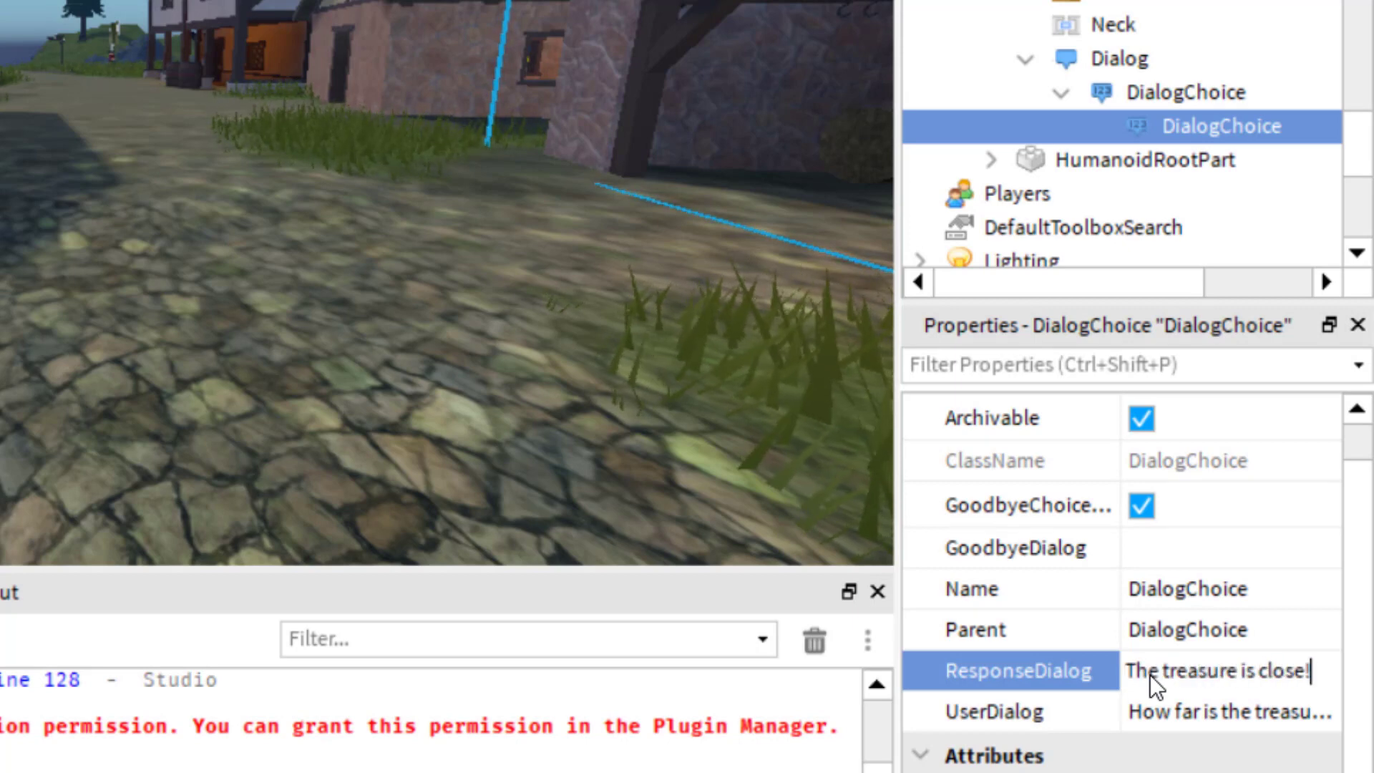
key("Return")
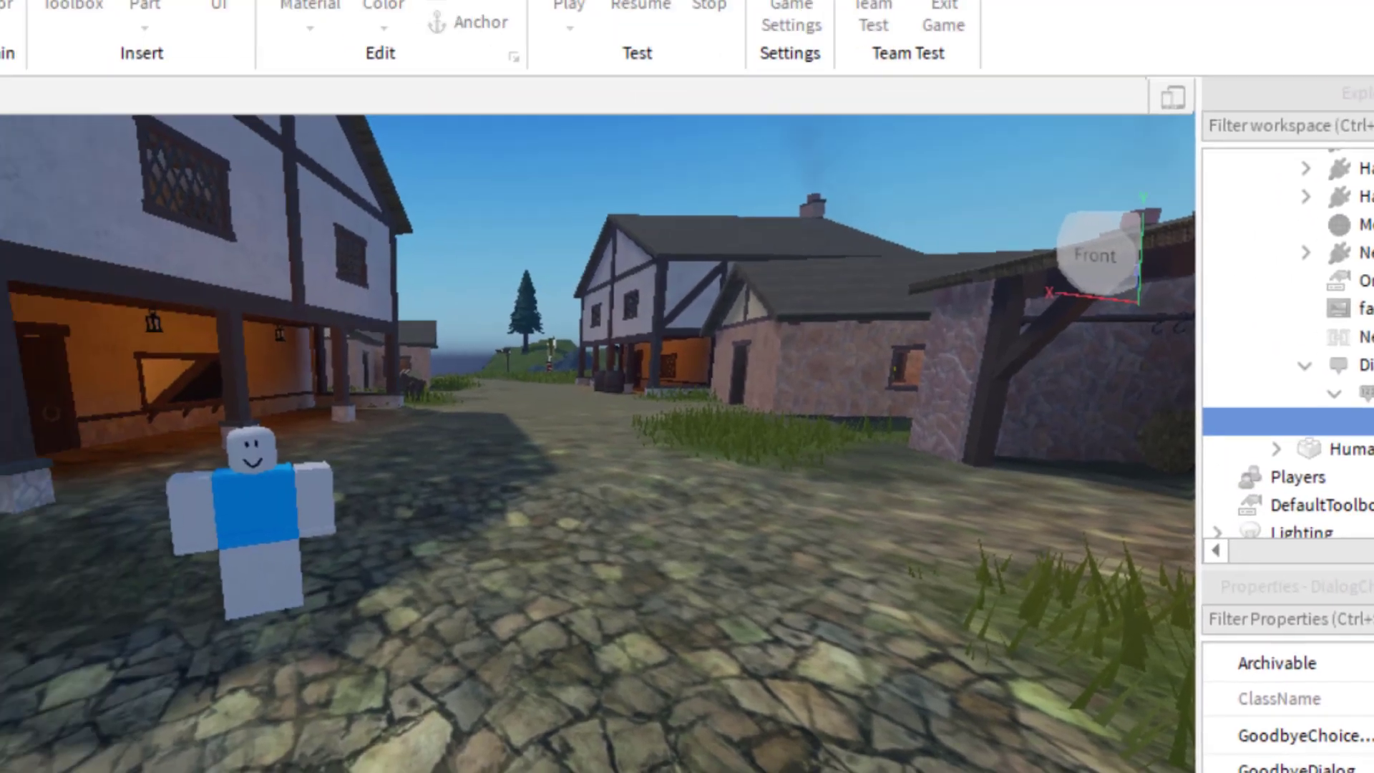
Step: Playtest the village, ask the Dummy "Where is the treasure?" followed by "How far is the treasure?", and stop the test
left_click(572, 3)
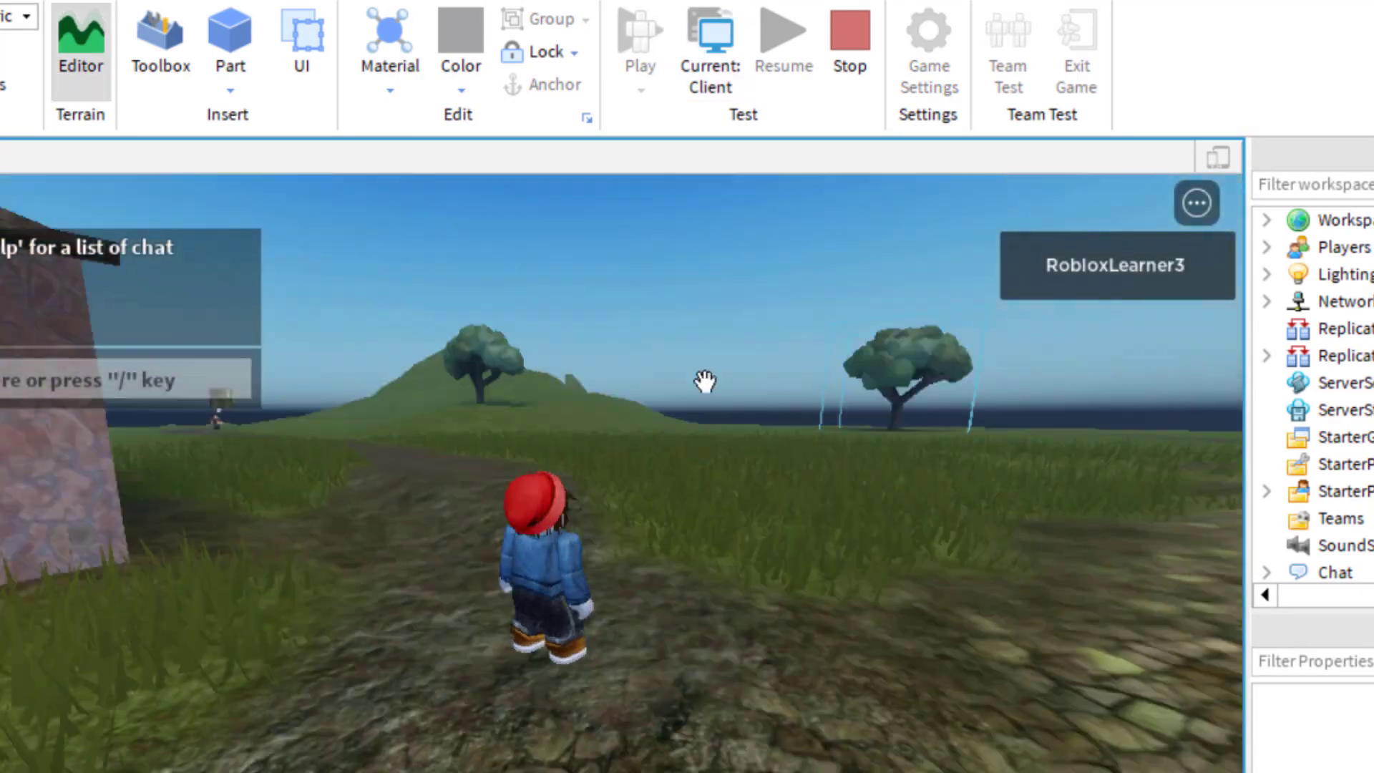
key("w")
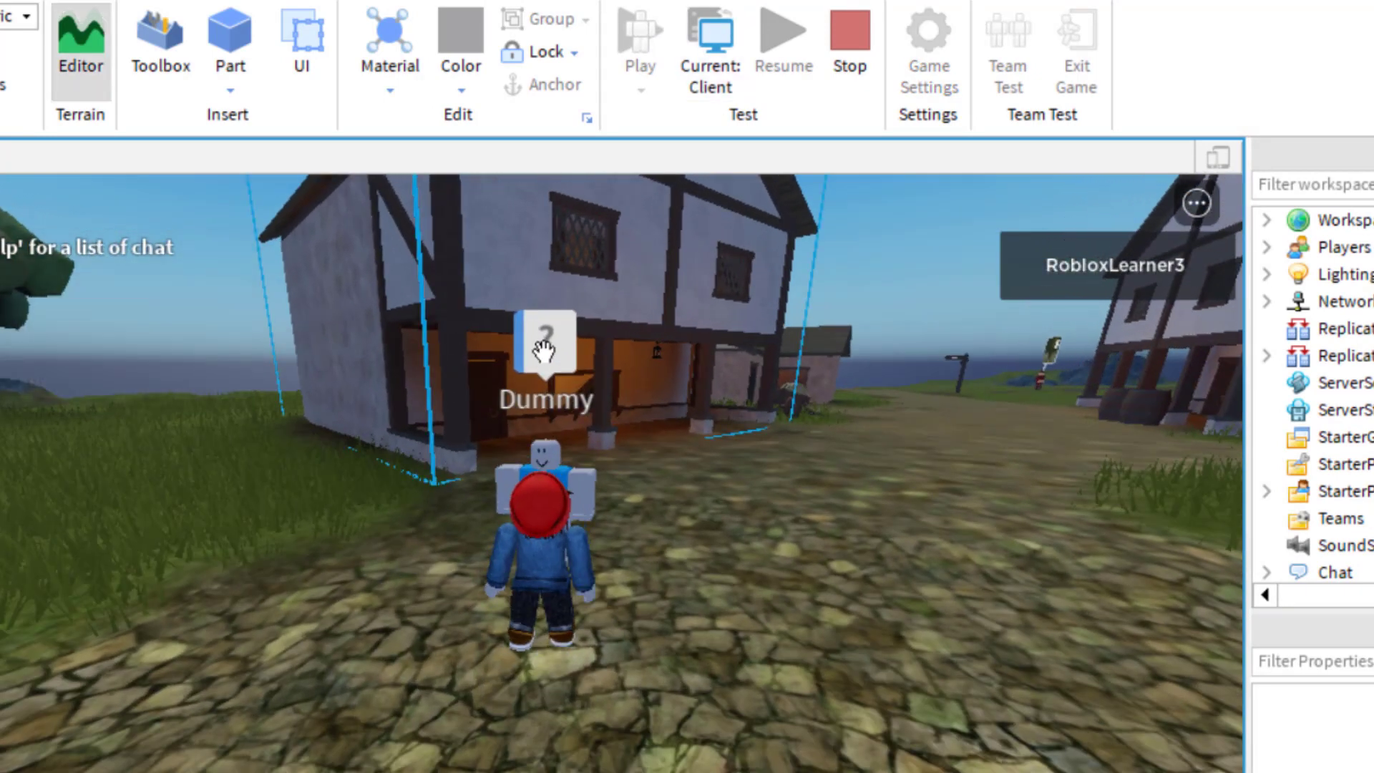
left_click(542, 340)
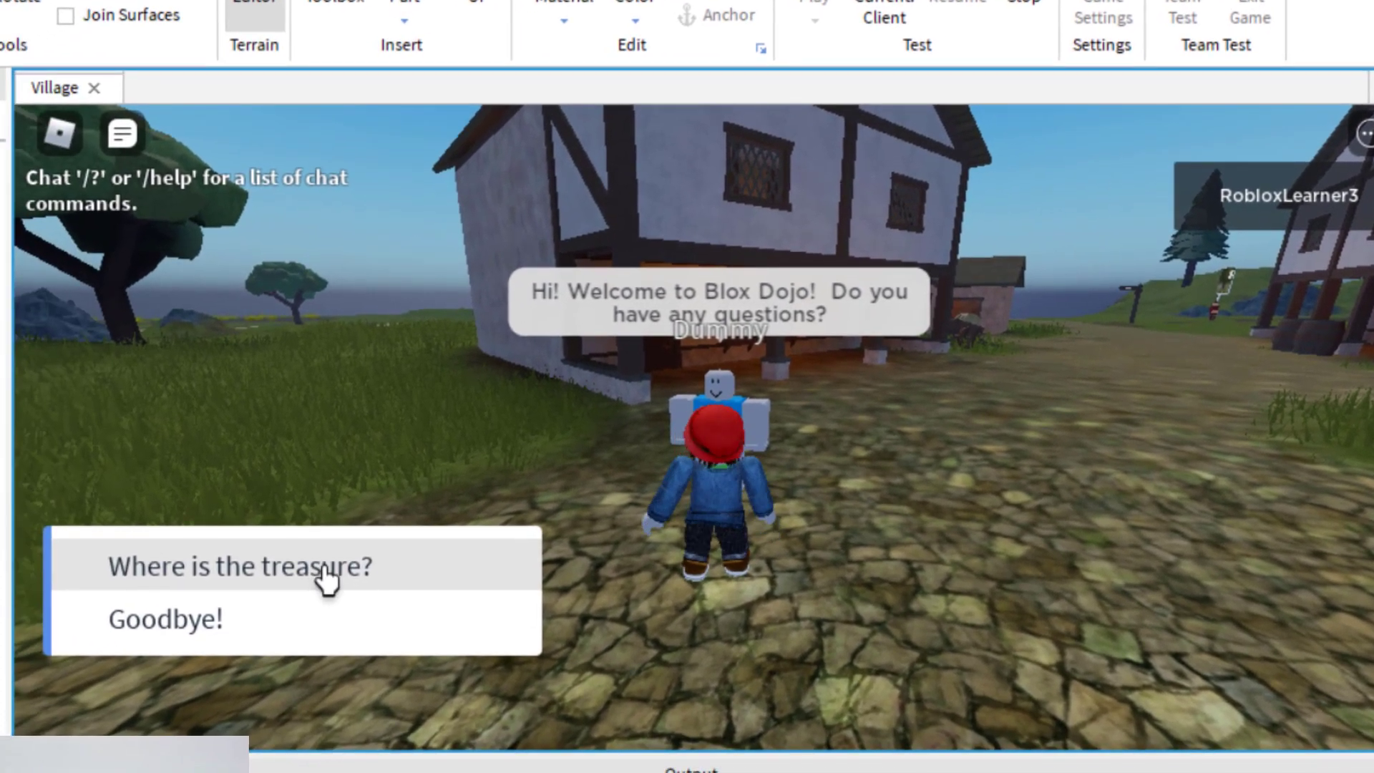
left_click(145, 636)
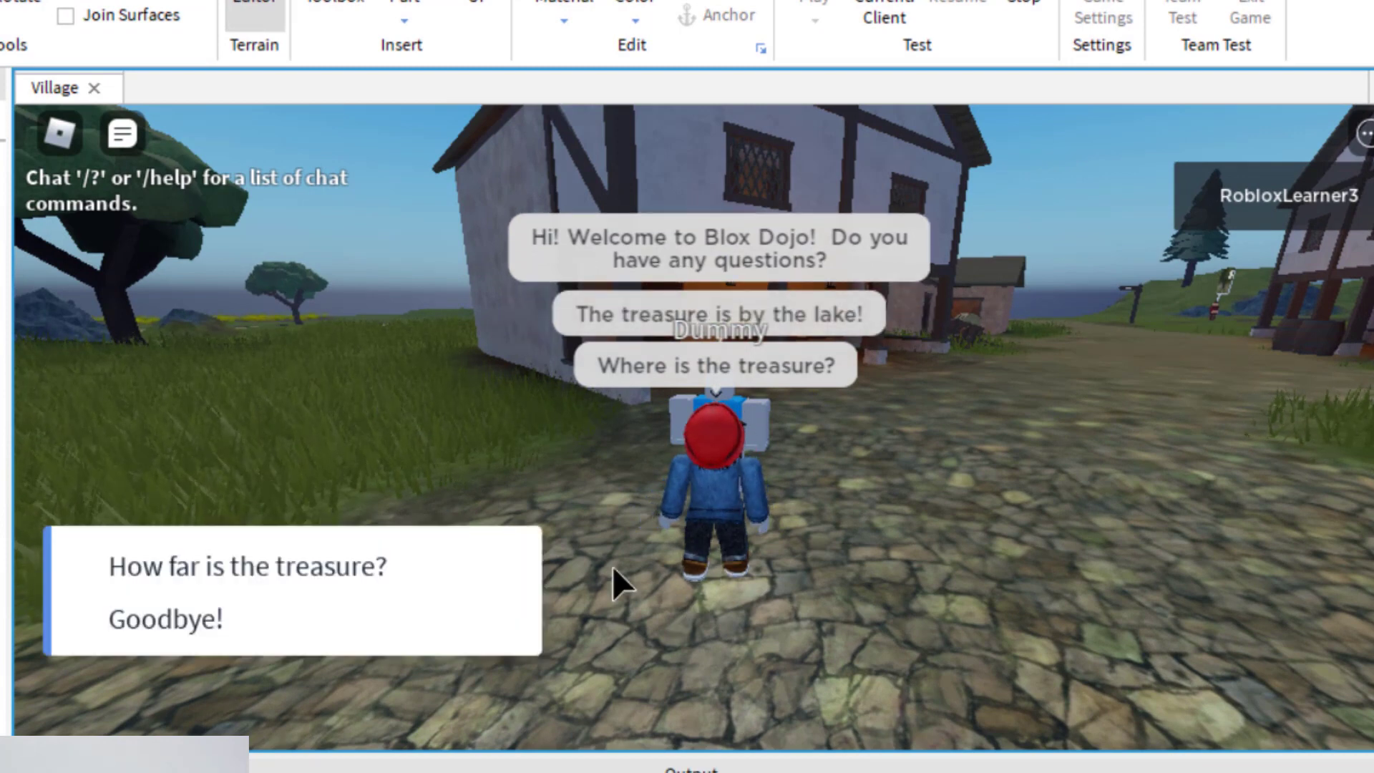
left_click(372, 573)
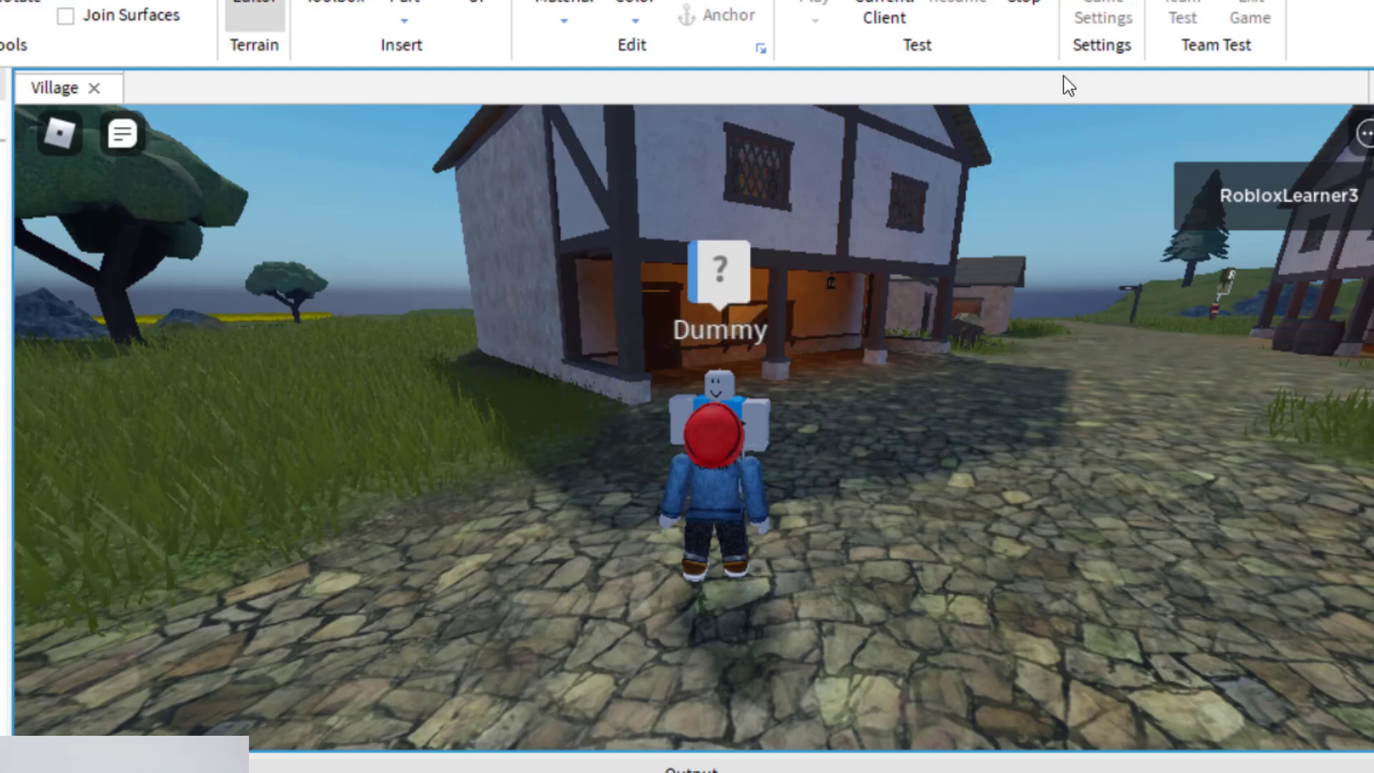
left_click(1023, 11)
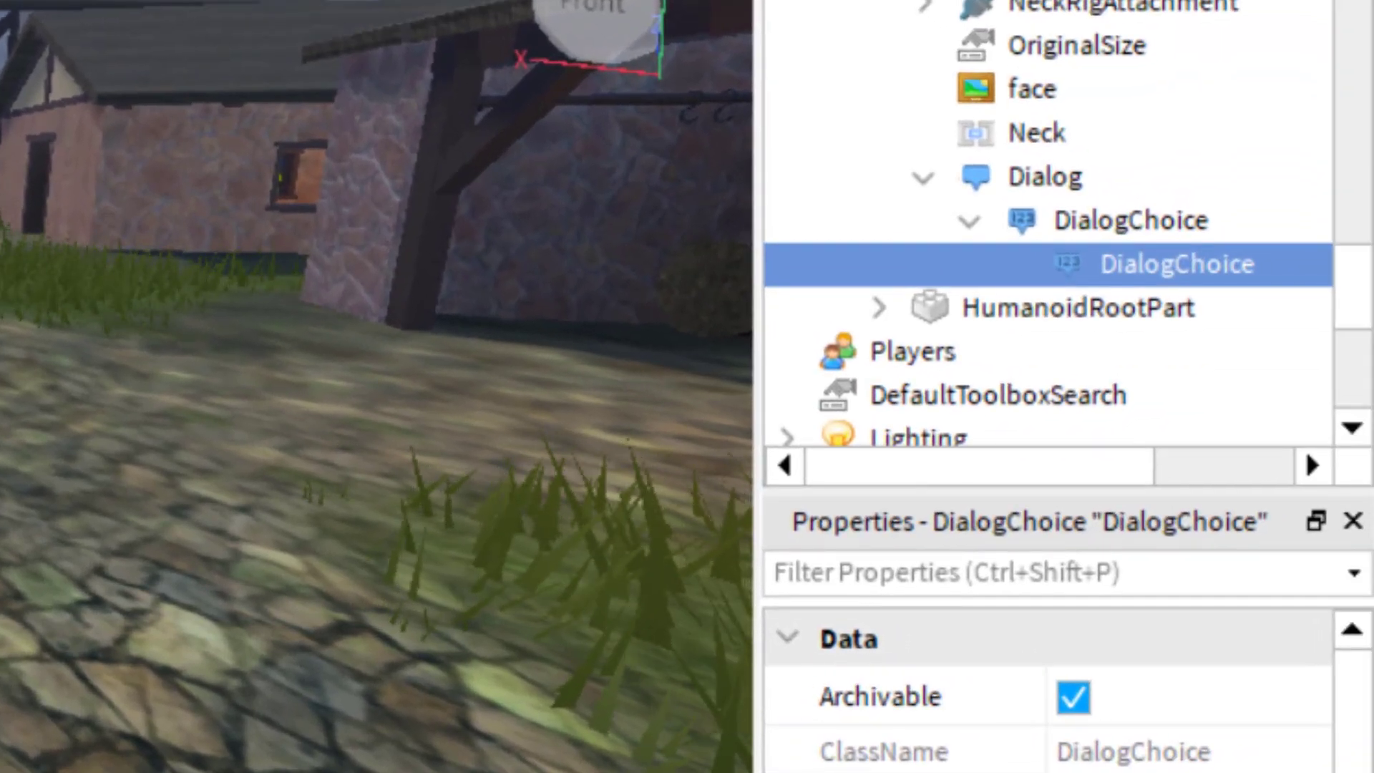
Step: Add another DialogChoice directly under the Dialog, alongside the existing first-level DialogChoice
left_click(1087, 176)
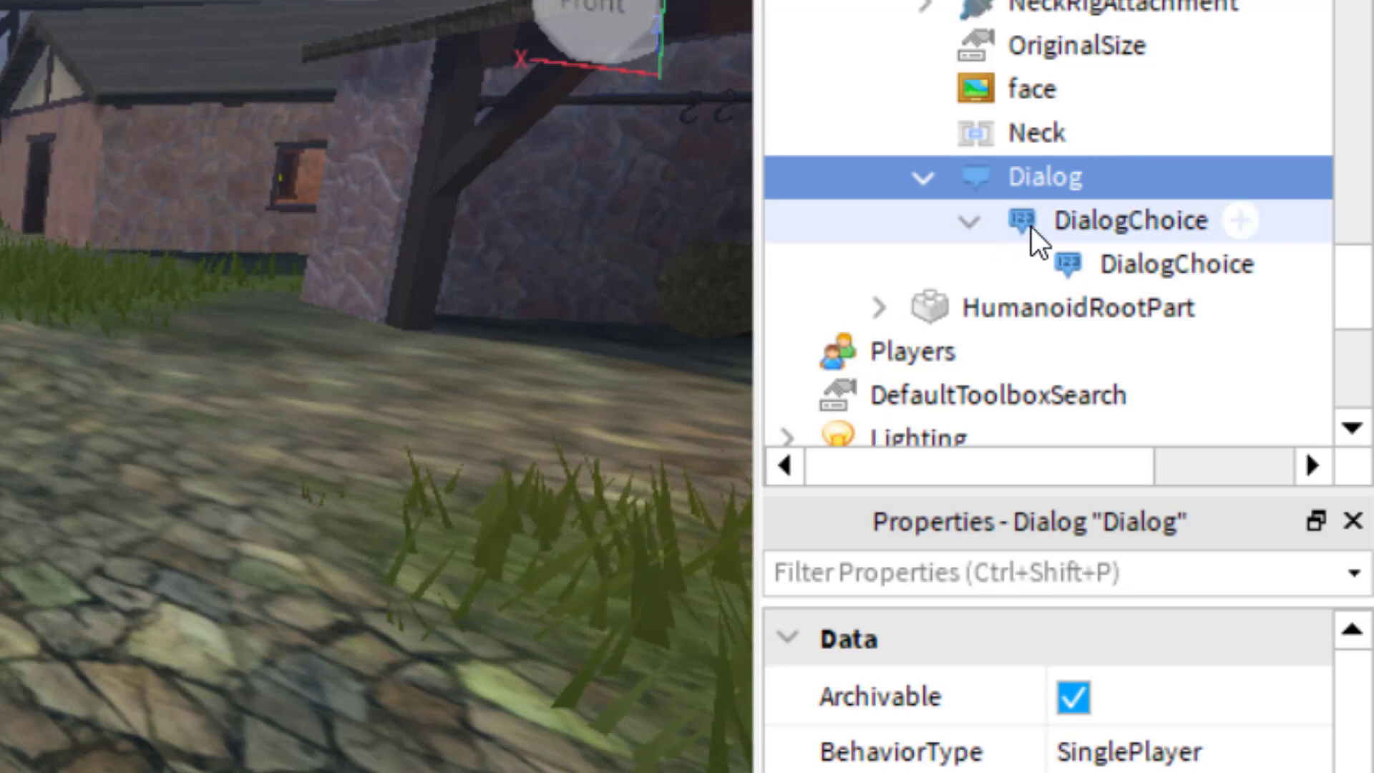
left_click(1110, 179)
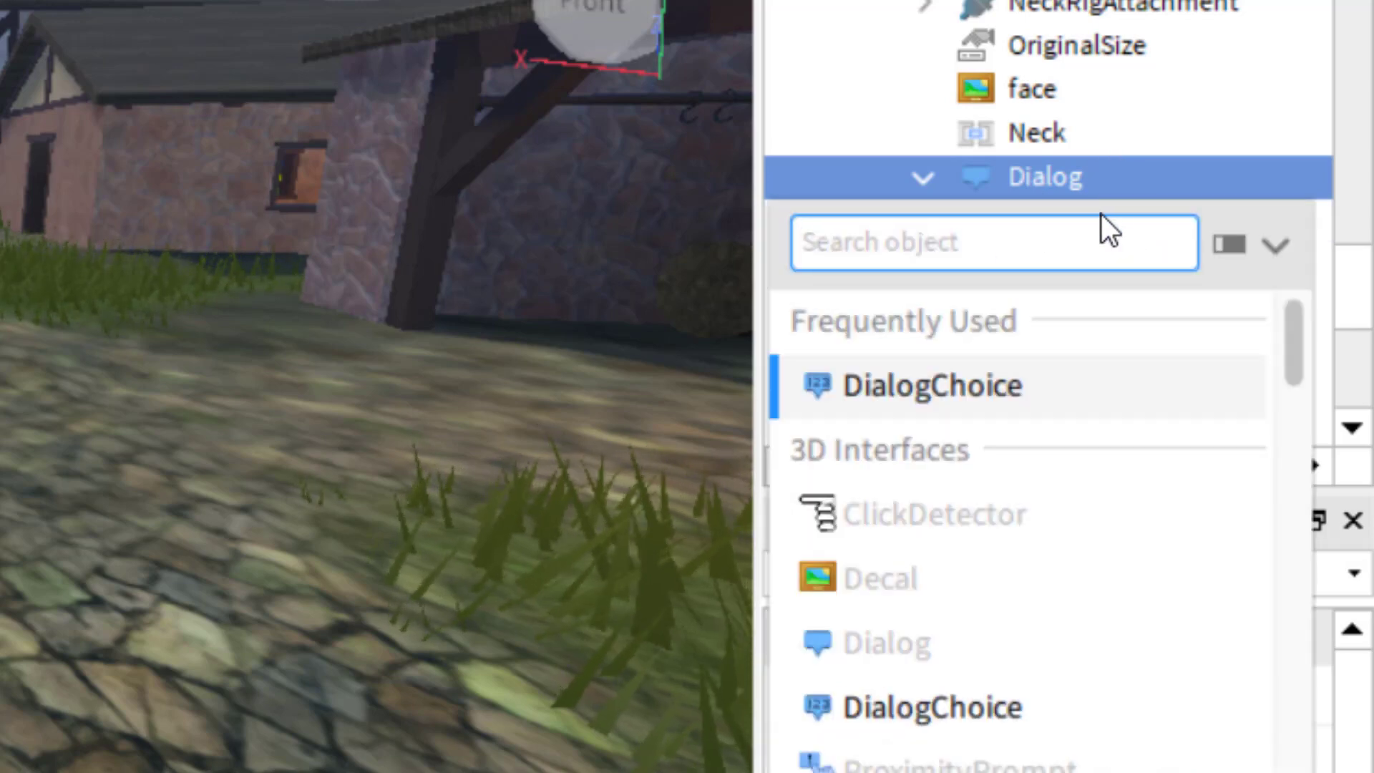
left_click(927, 390)
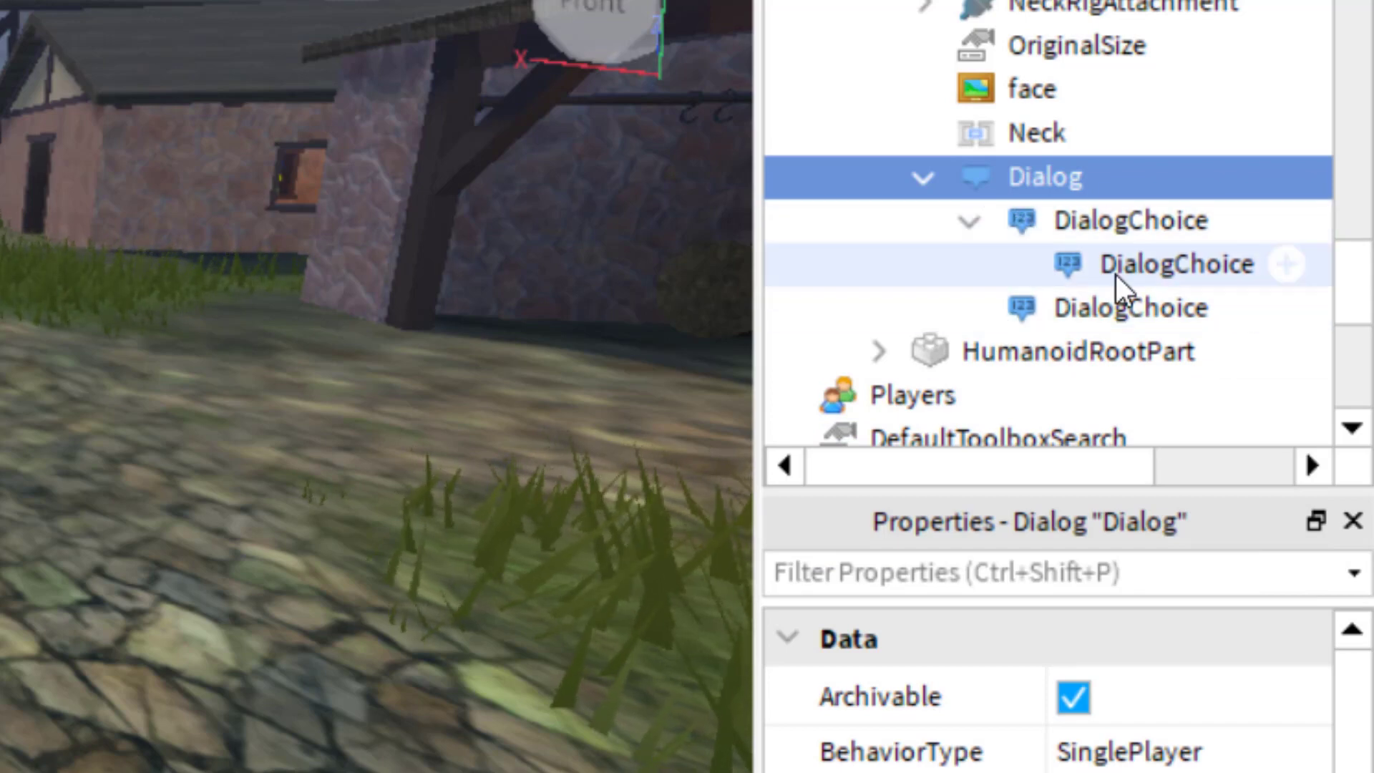
left_click(971, 221)
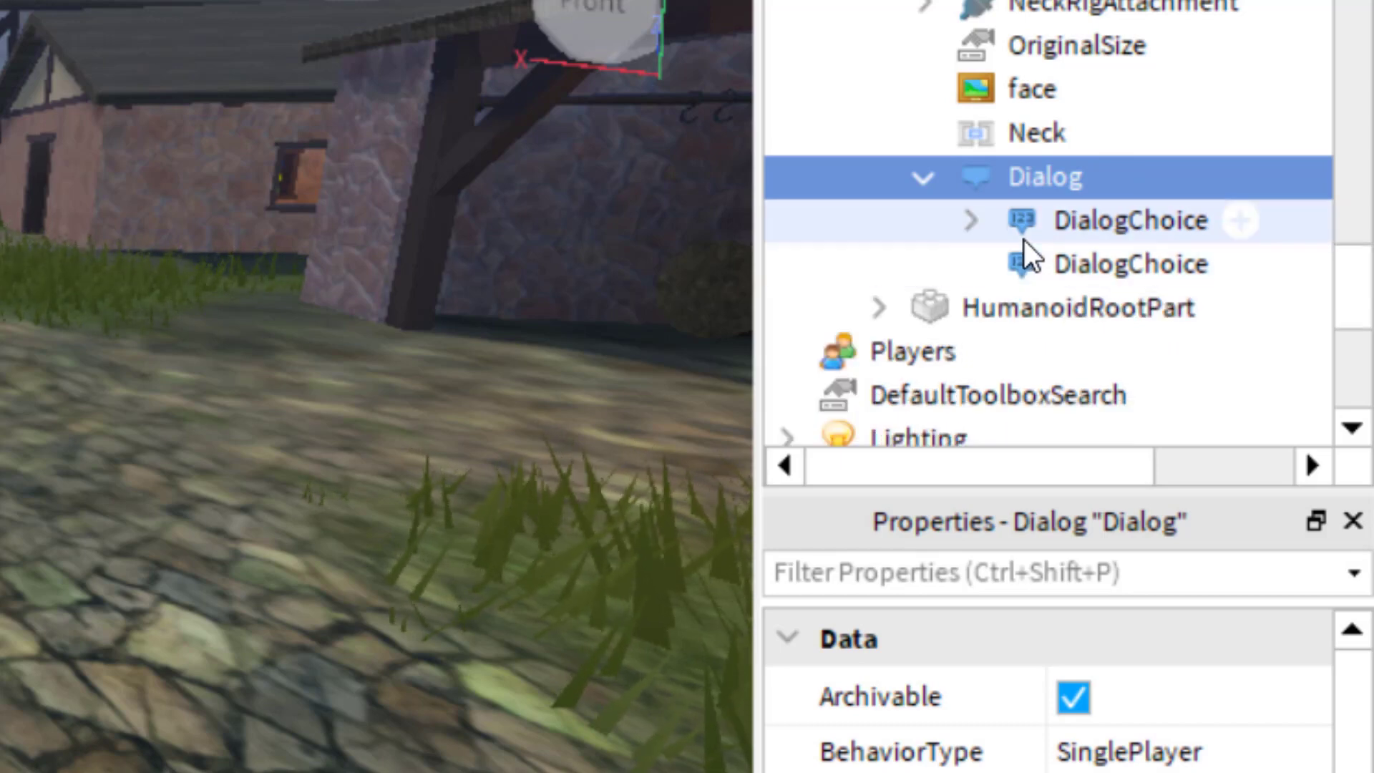
left_click(971, 221)
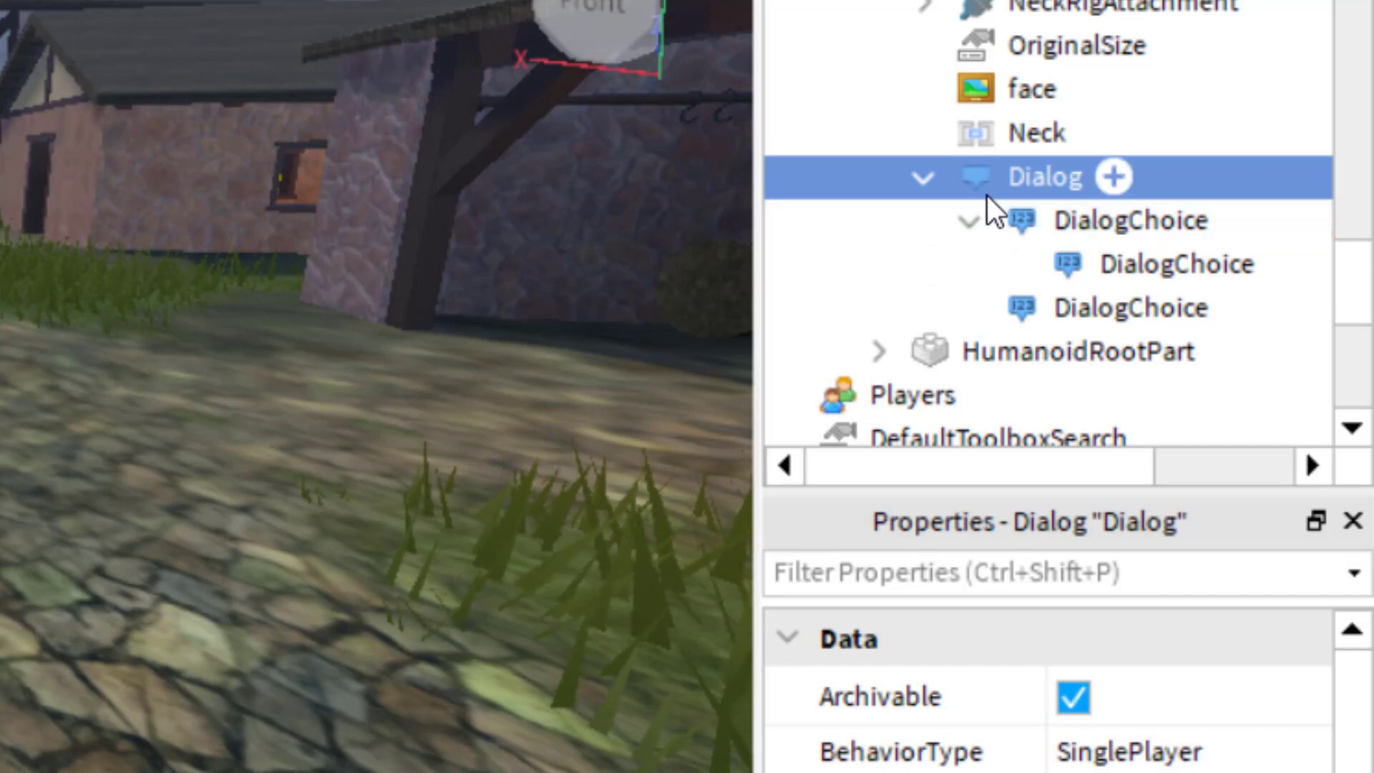
left_click(973, 220)
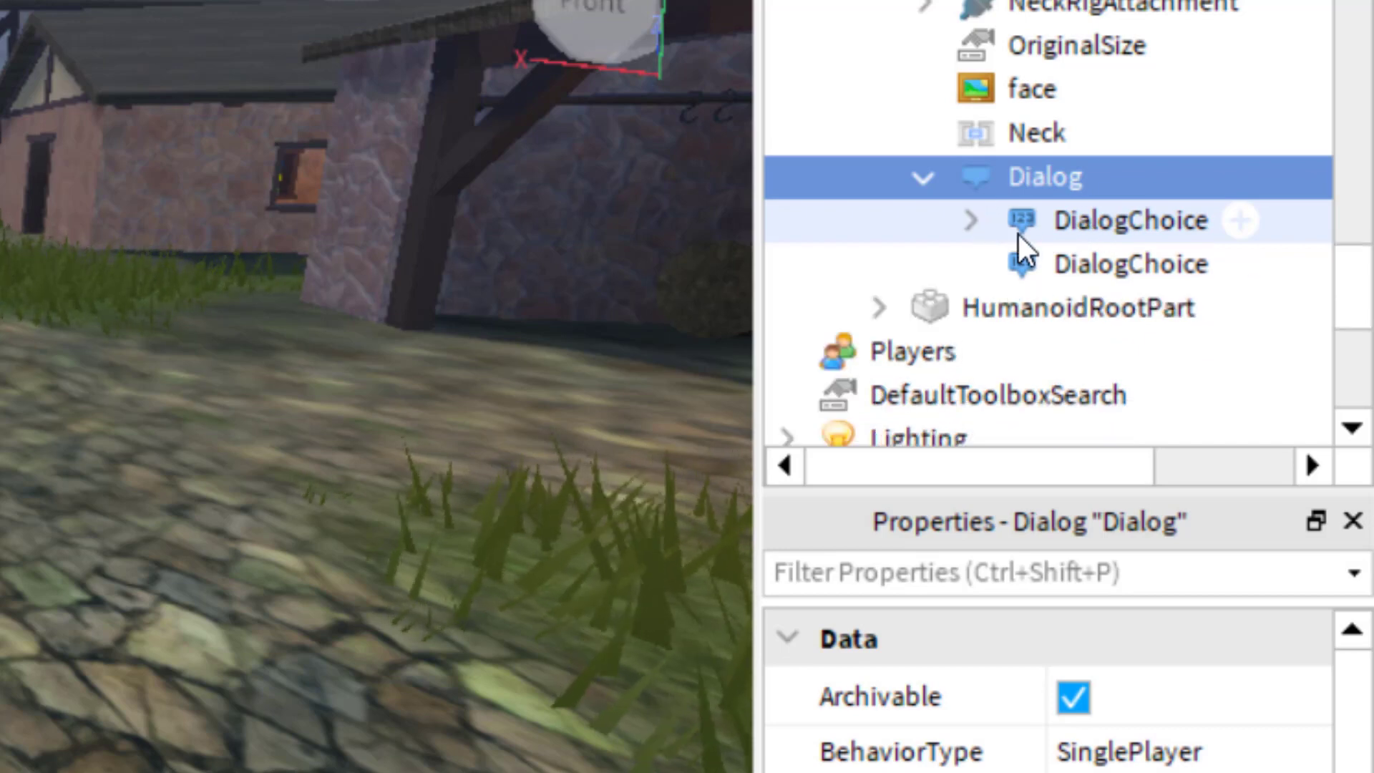
left_click(980, 220)
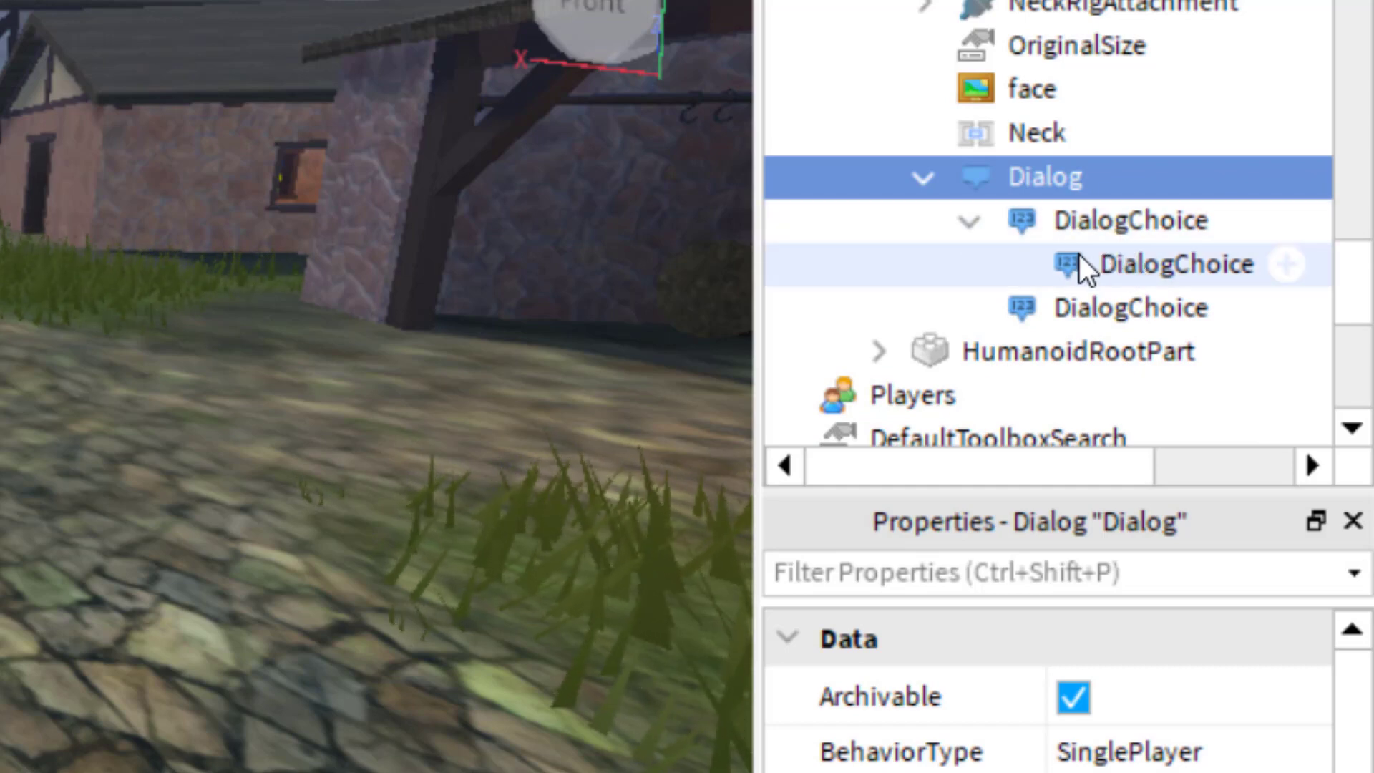
Step: Set the new first-level DialogChoice's UserDialog to "What time is it?" and its ResponseDialog to "It is 12:00noon!"
left_click(970, 220)
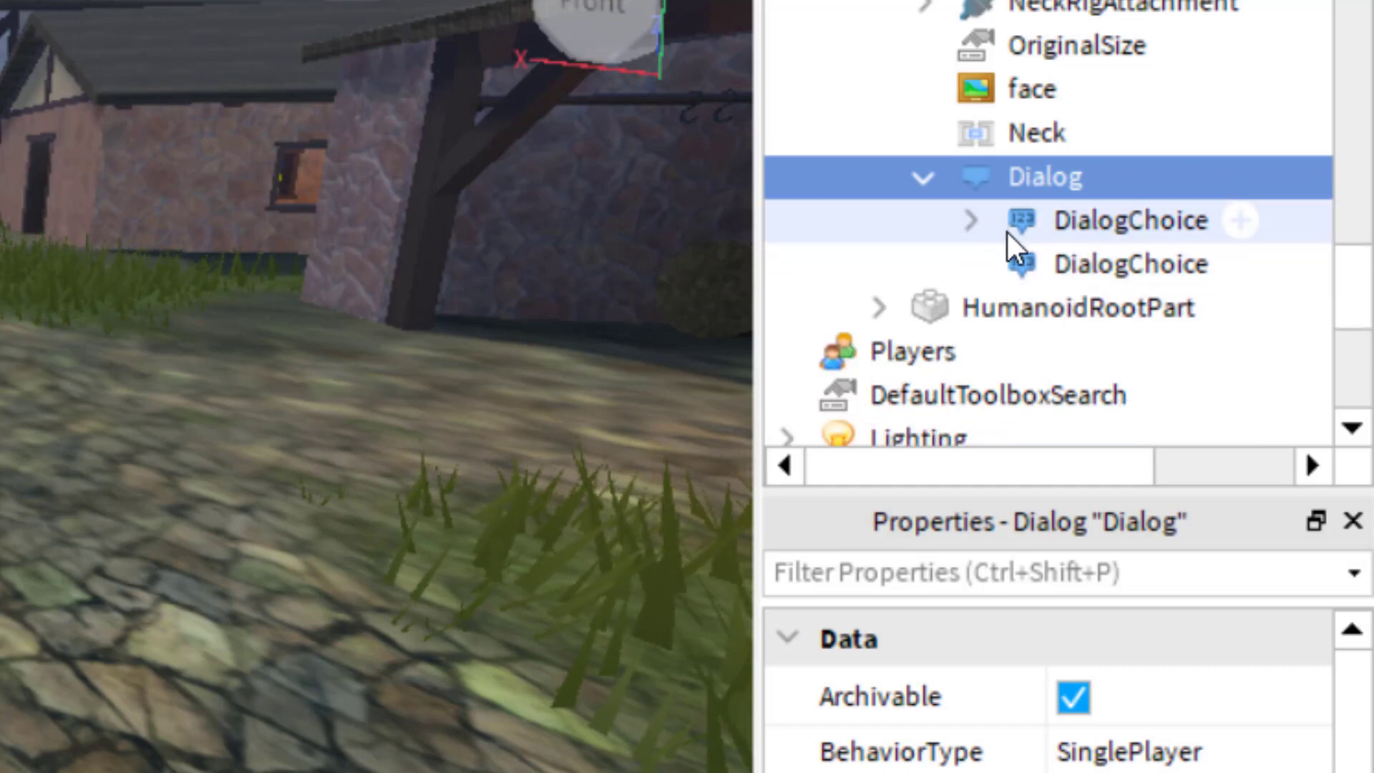
left_click(1027, 265)
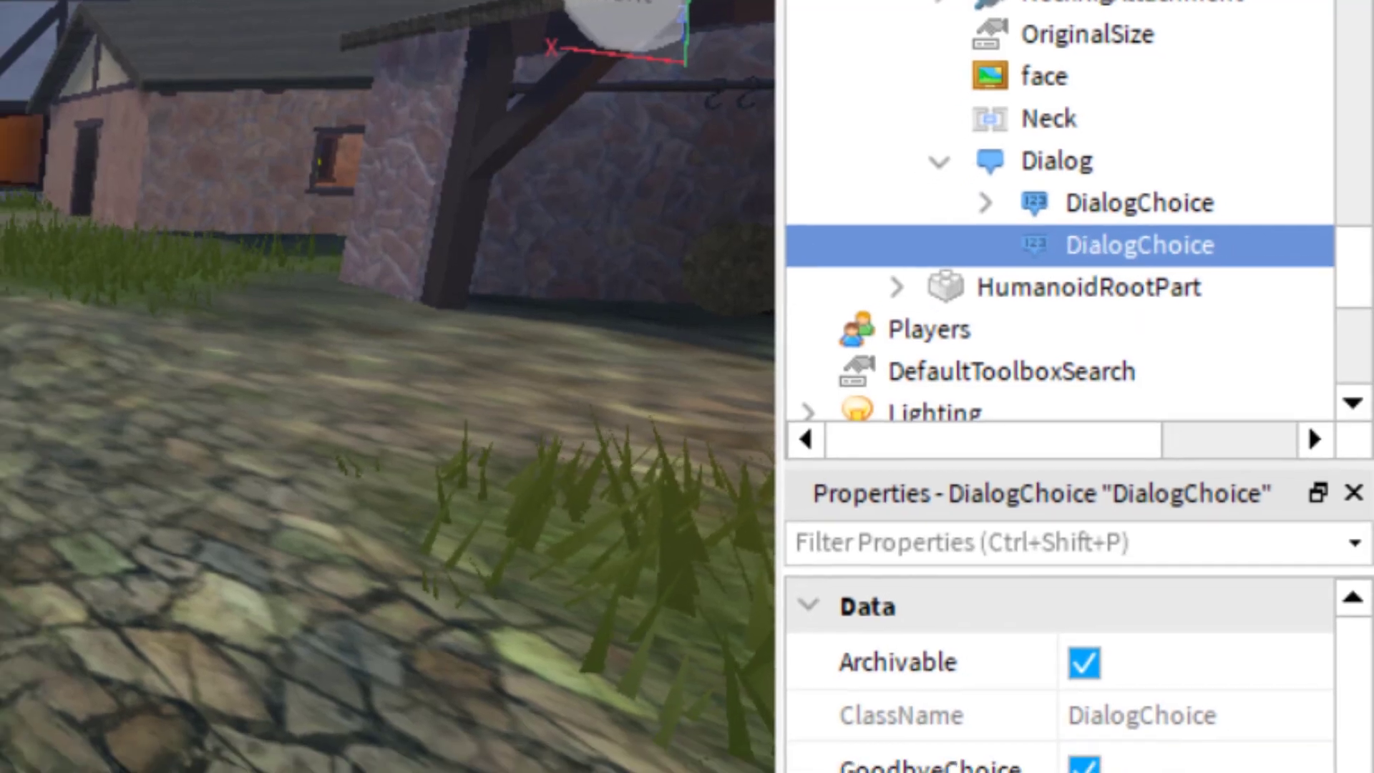
left_click(1180, 766)
type("What time is it?")
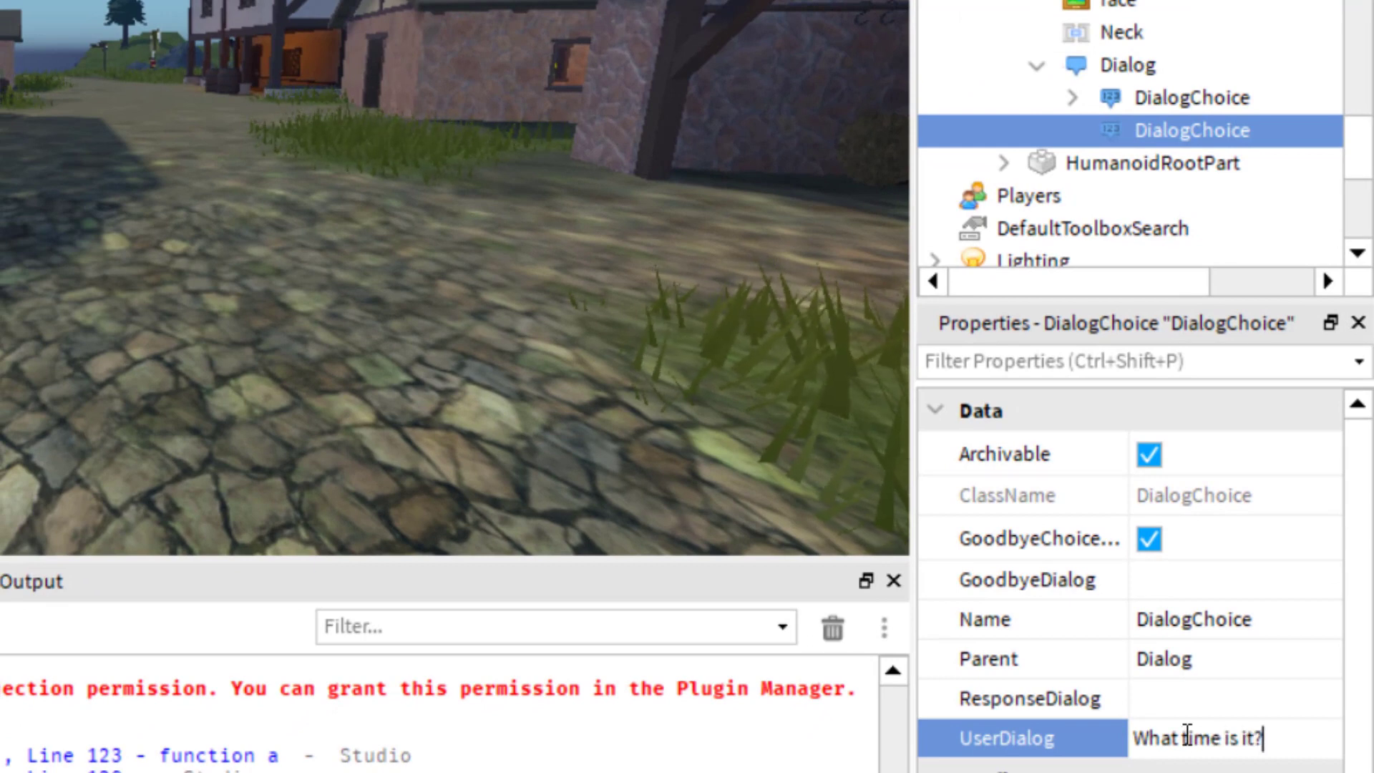
key("Return")
left_click(1202, 703)
type("It is 12:00noon!")
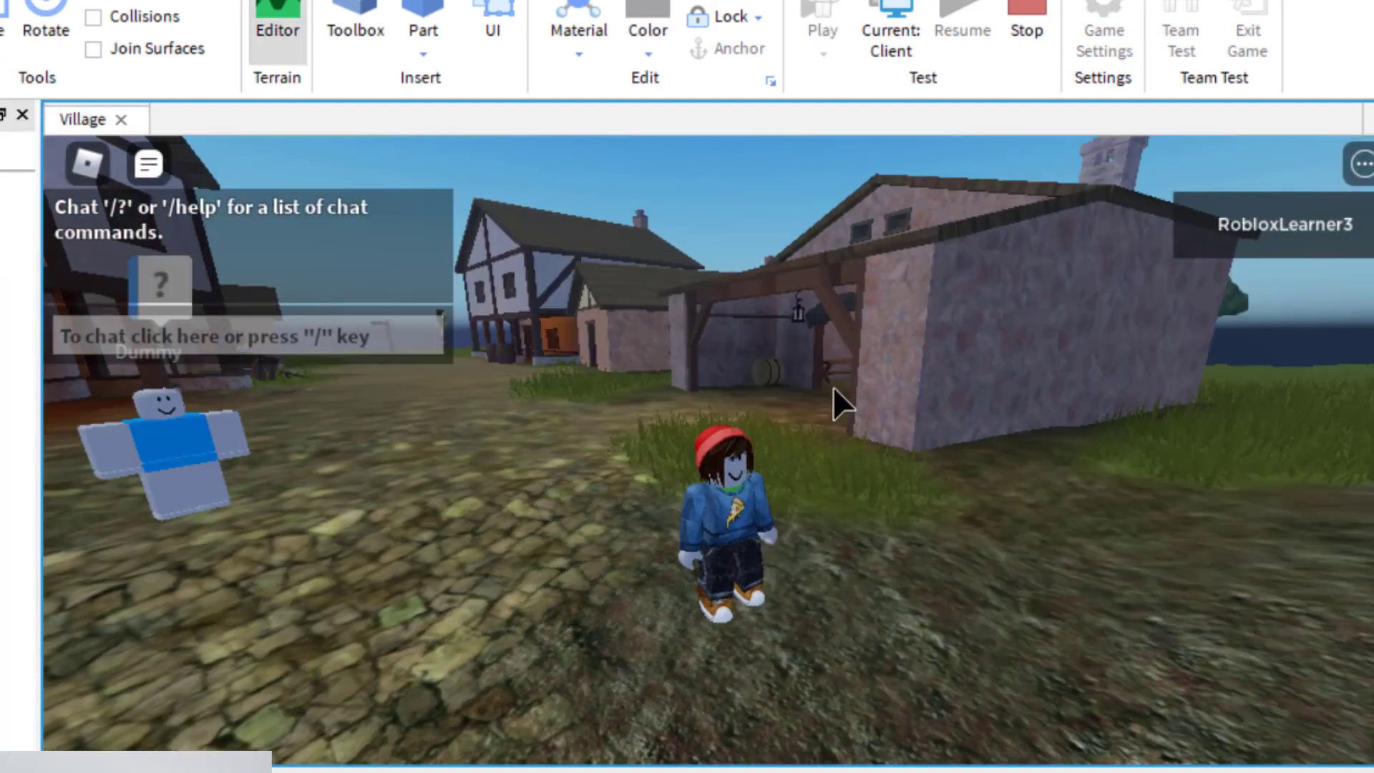
Step: Walk up to the Dummy in the playtest, ask "What time is it?" in its dialog, and stop the test
right_click_drag(833, 385, 833, 385)
key("w")
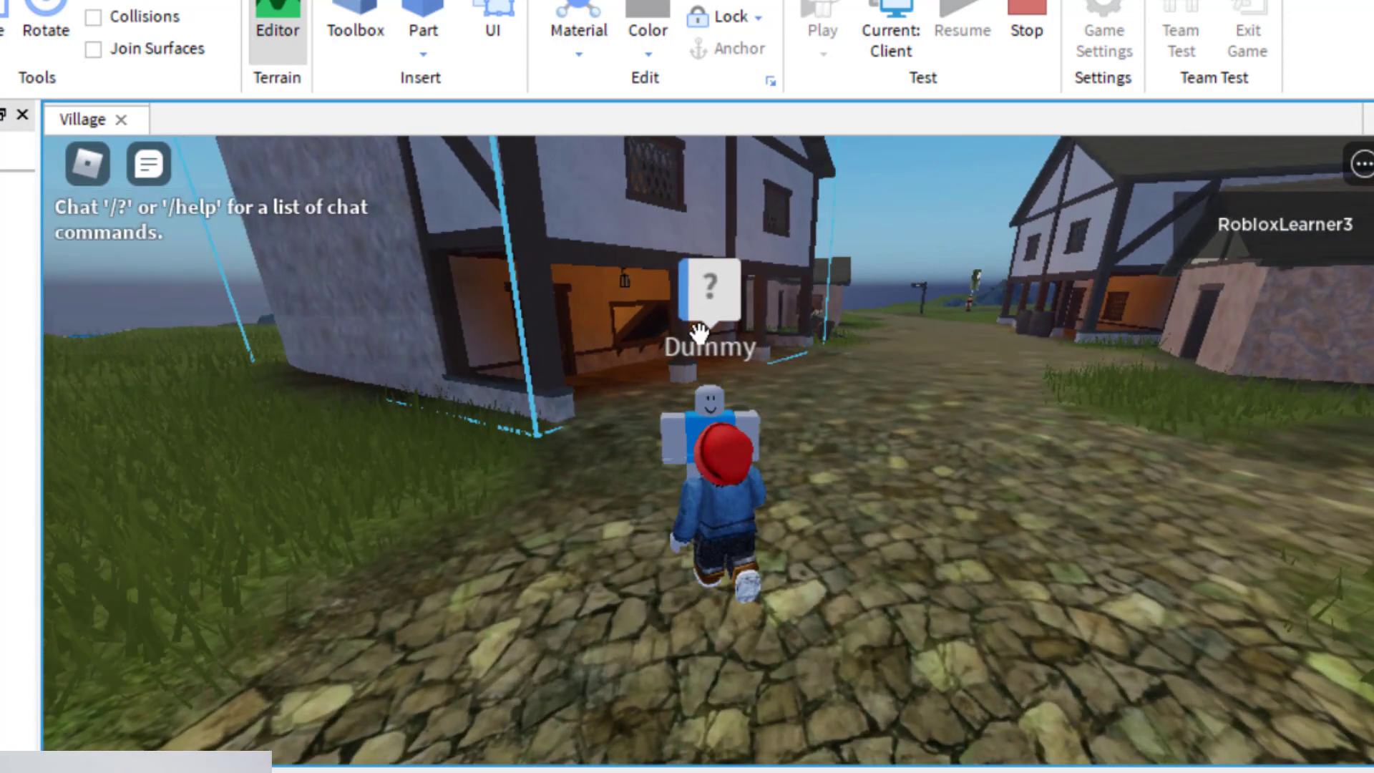
left_click(700, 315)
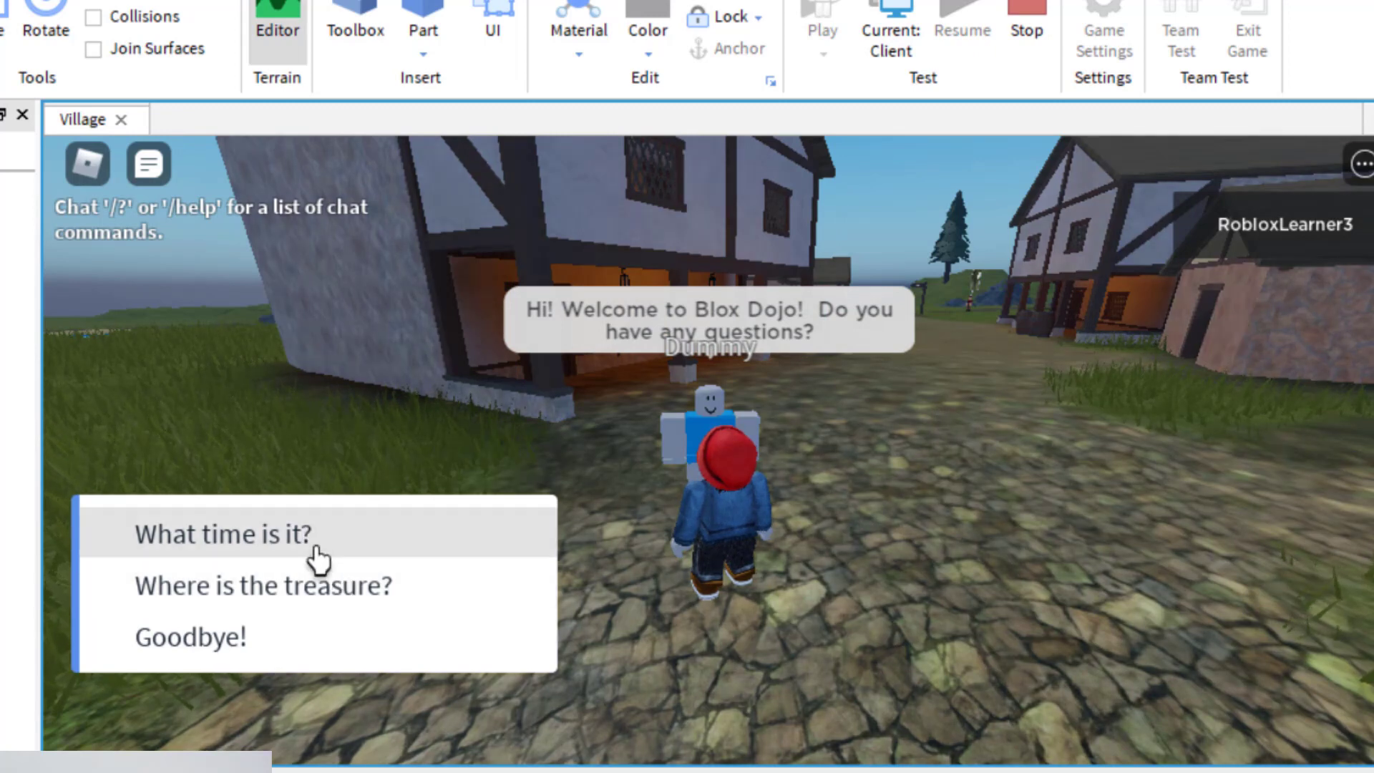
left_click(315, 544)
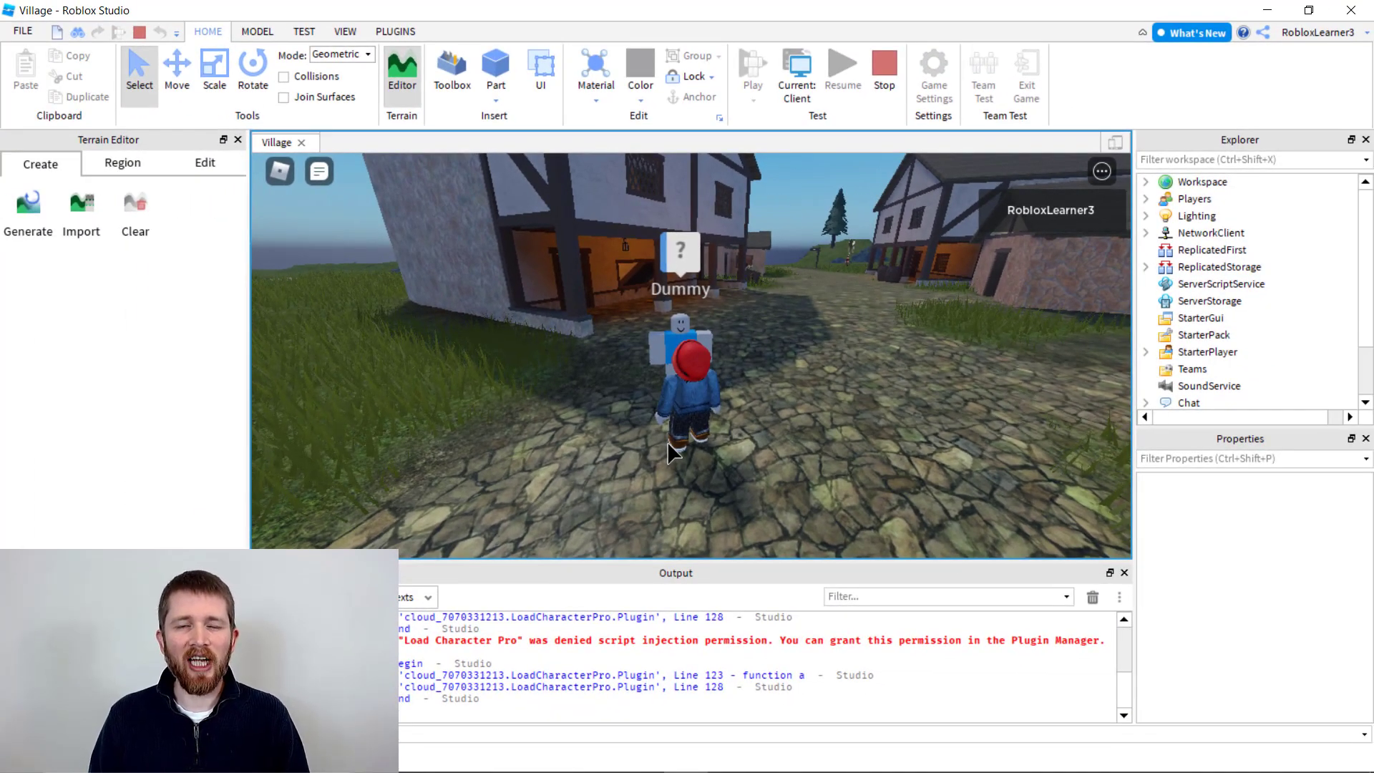
key("shift+F5")
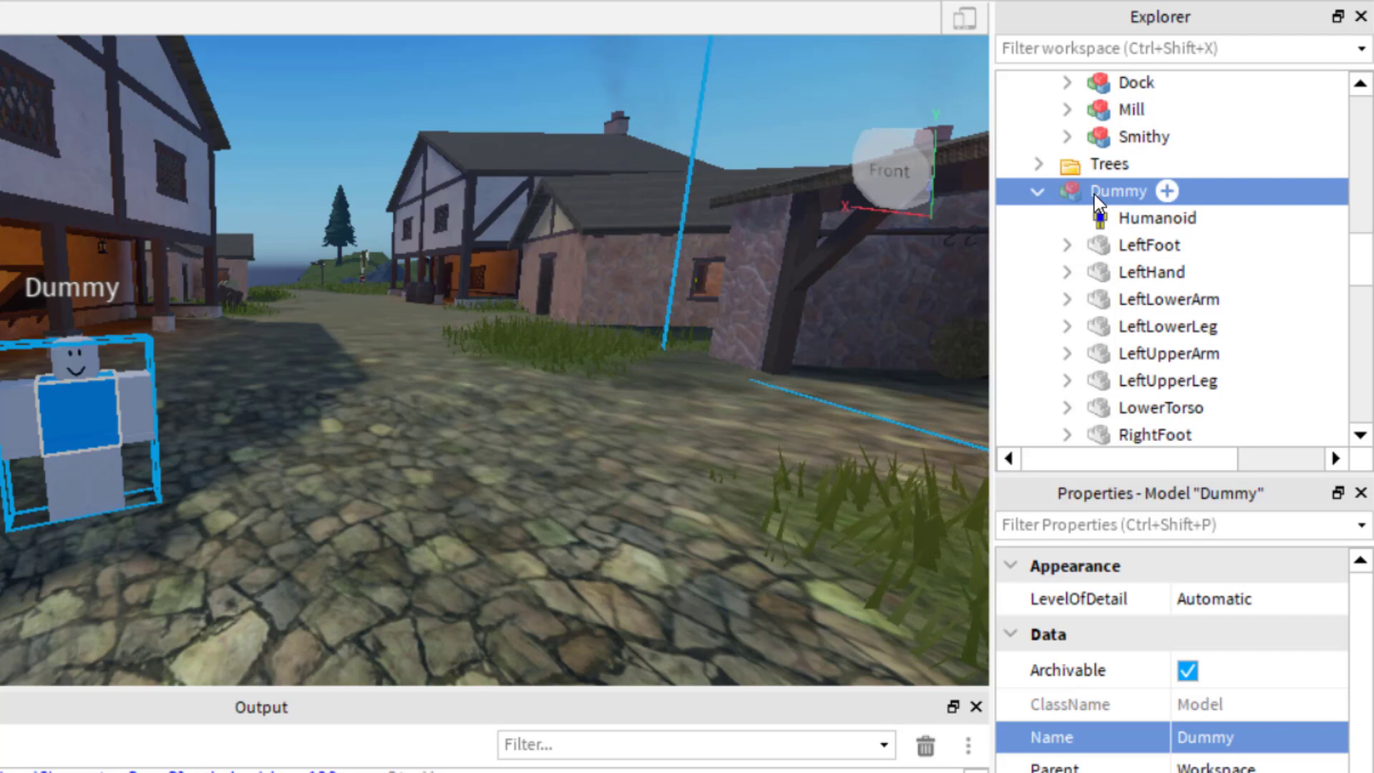
Step: Clear the Dummy model's Name property so that it is blank
left_click(1215, 738)
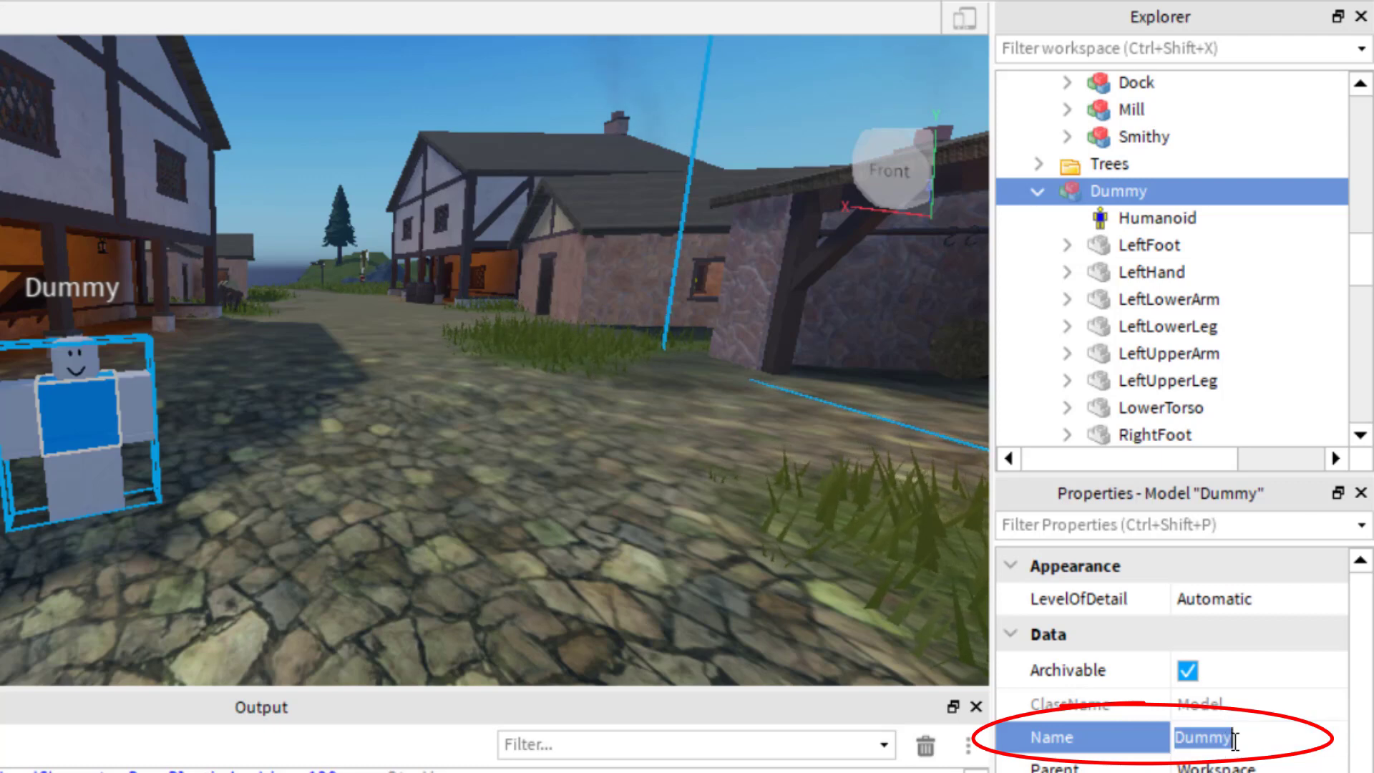
key("BackSpace")
key("Return")
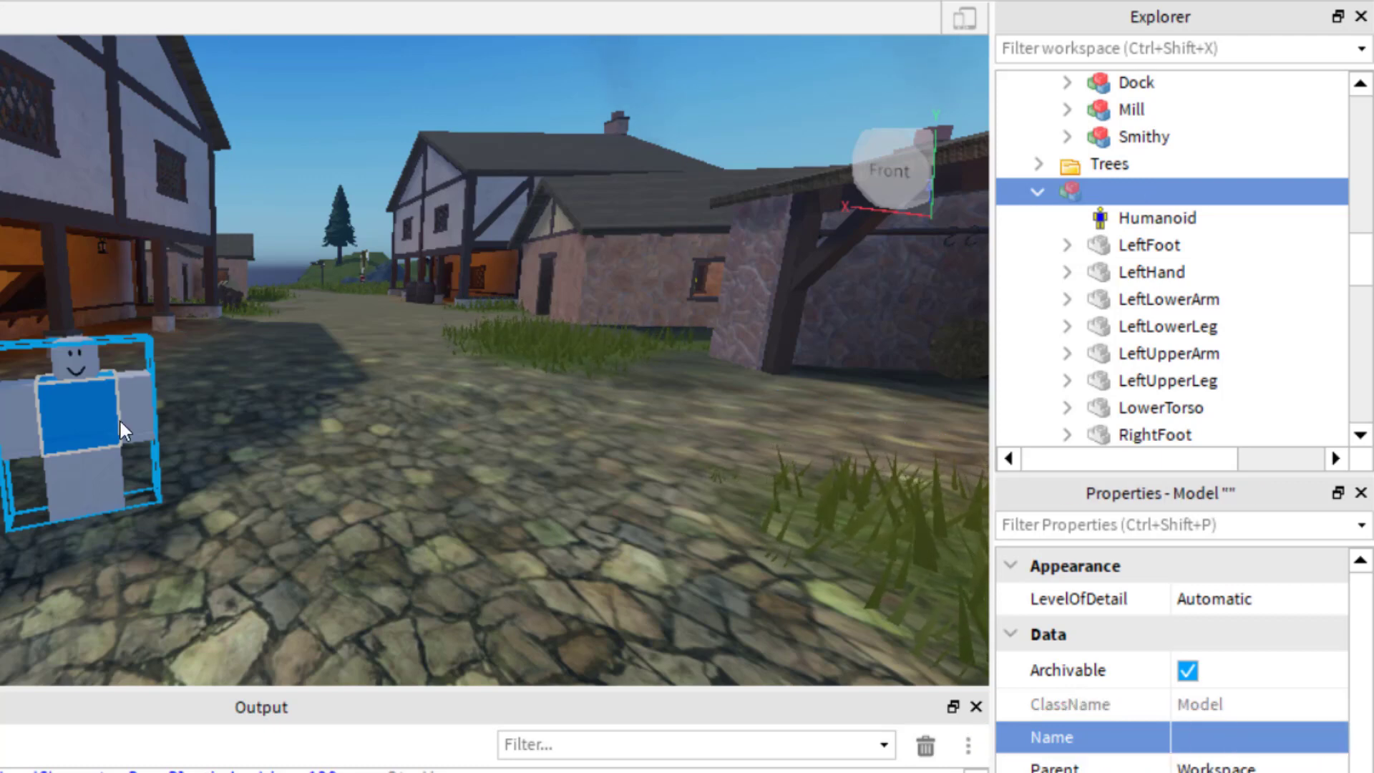